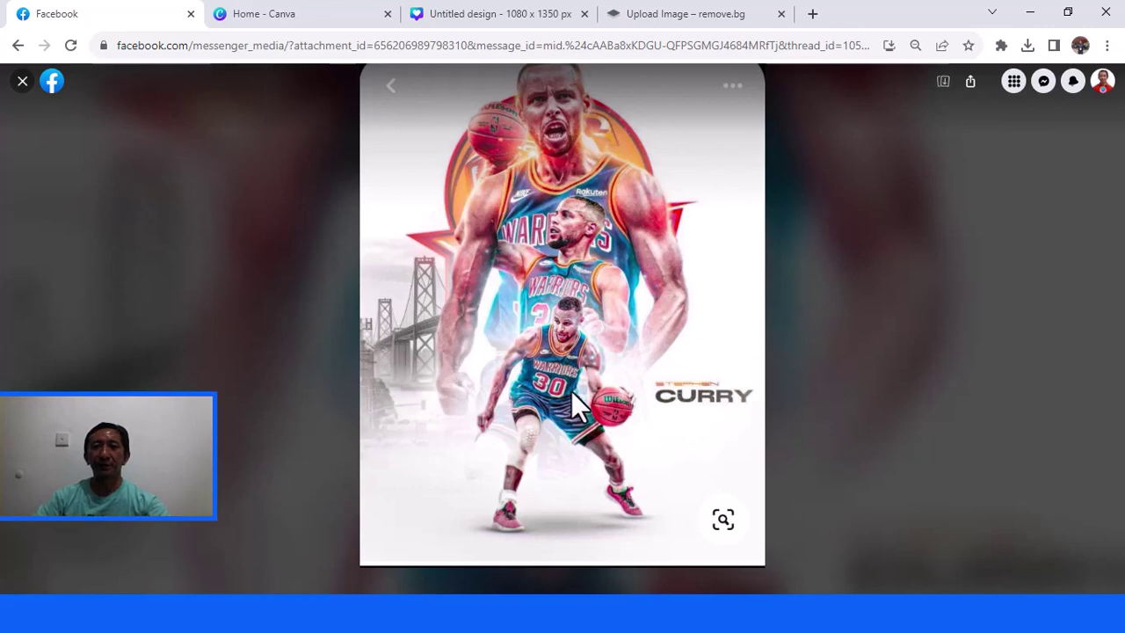
Step: Review the player cutouts on page 2 of the Canva design and the background-removed player photo in remove.bg
left_click(479, 19)
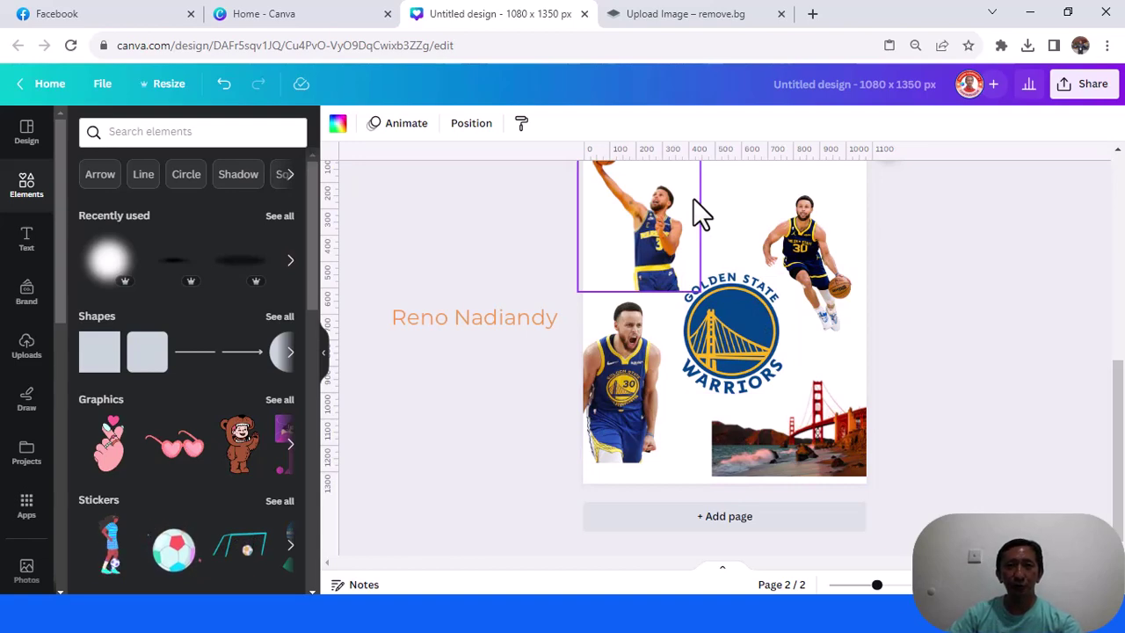
left_click(695, 15)
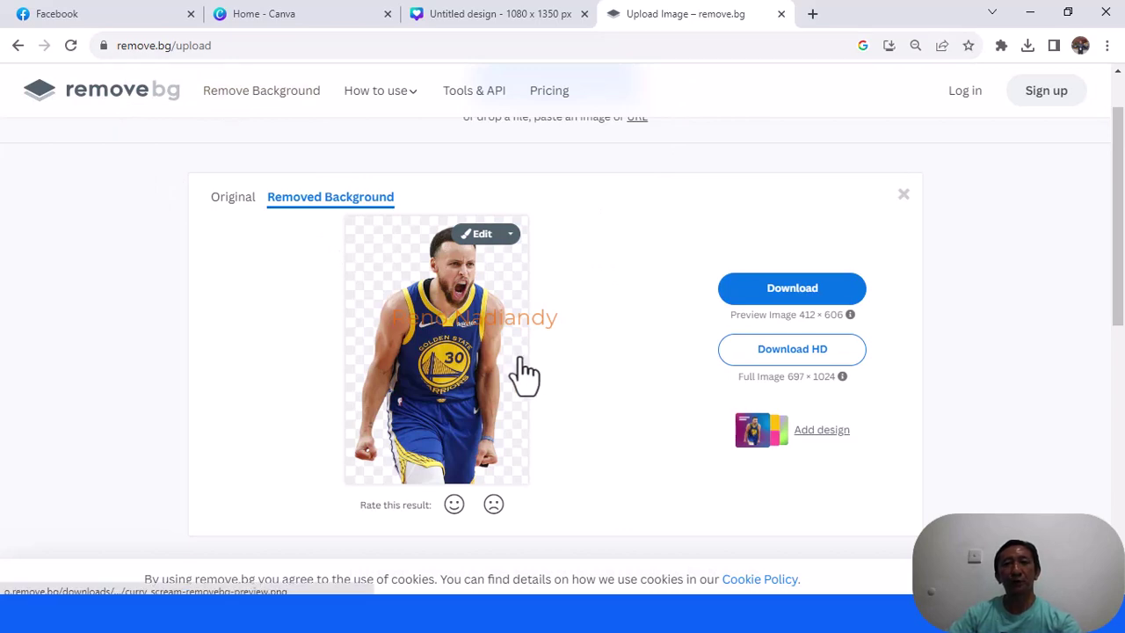
left_click(492, 22)
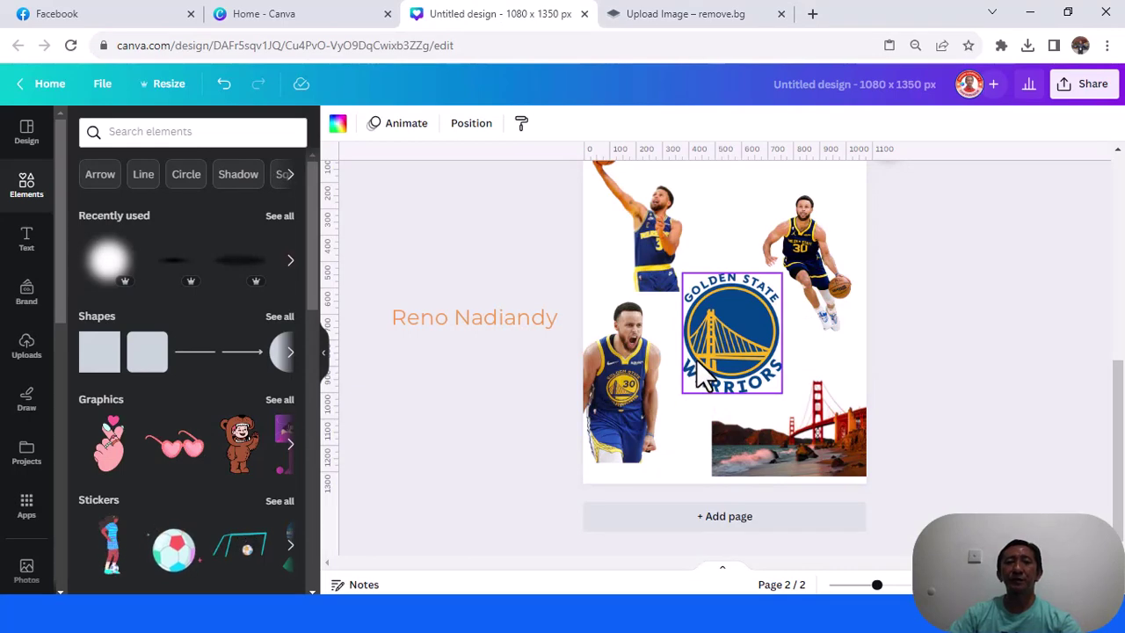
Step: Copy the screaming player image from page 2 and paste it onto the blank page 1
right_click(631, 378)
left_click(708, 231)
scroll(766, 310, "up", 5)
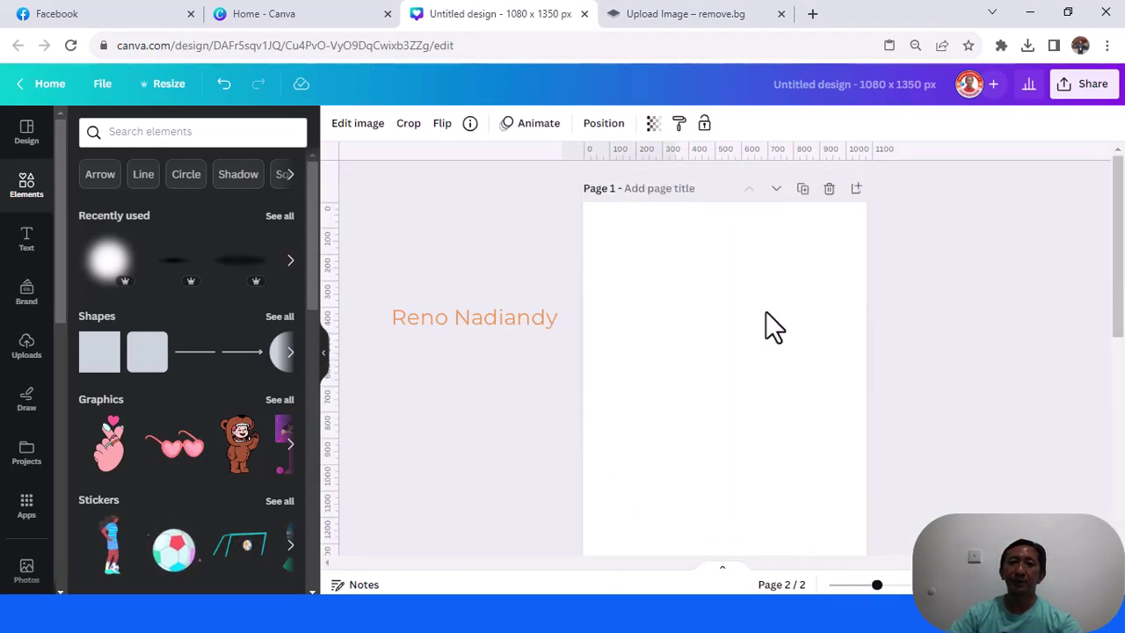
right_click(766, 312)
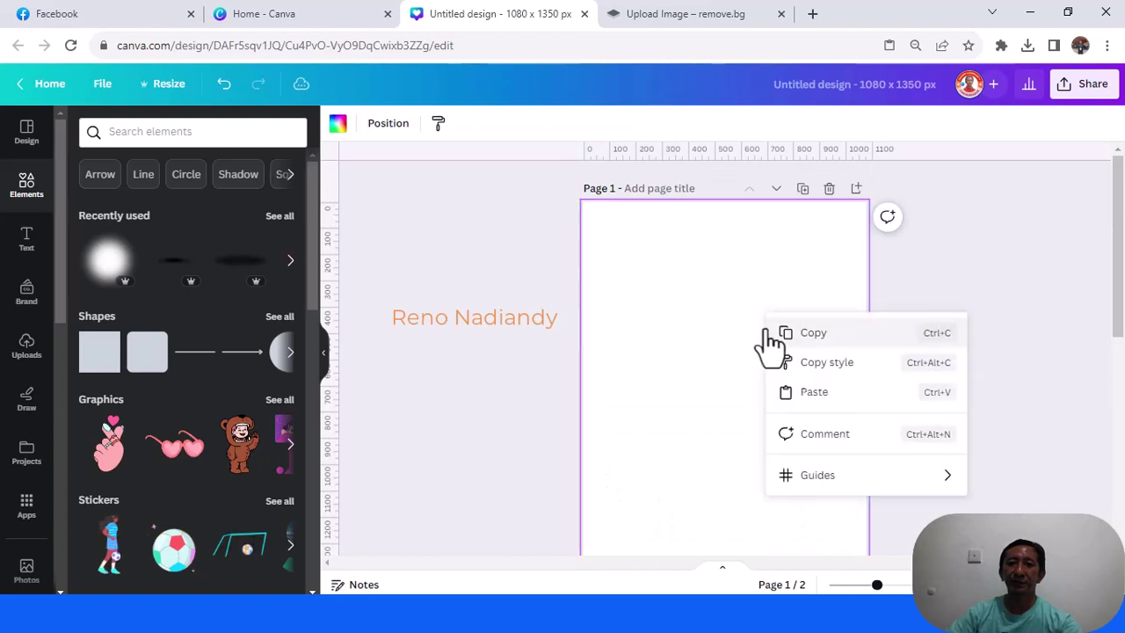
left_click(821, 393)
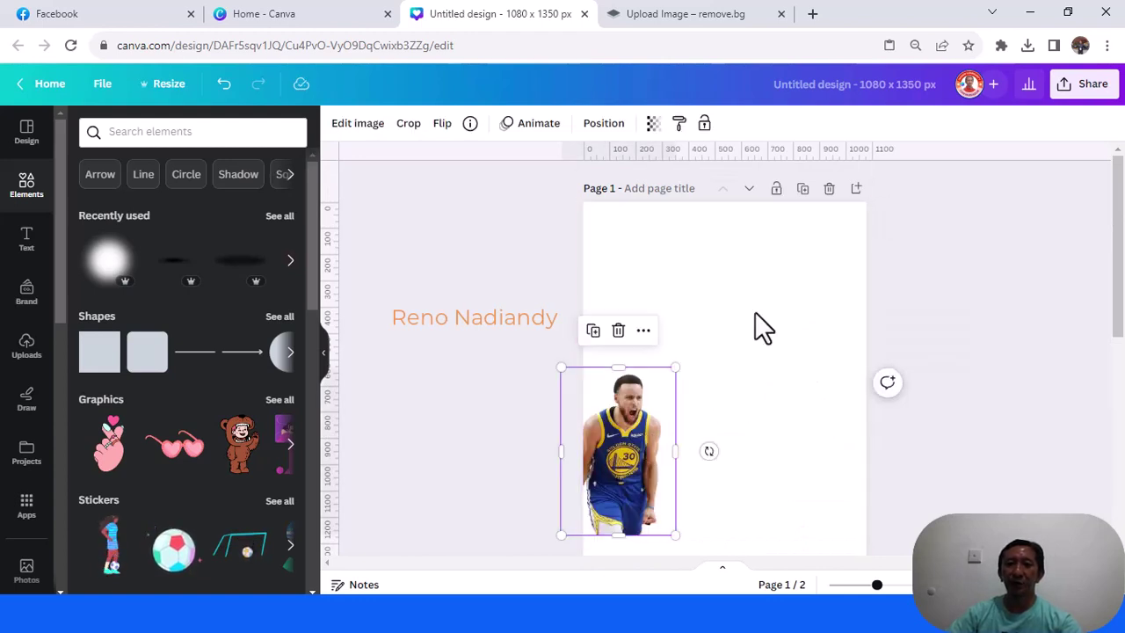
Step: Enlarge the pasted screaming player and position it in the upper middle of page 1
left_click_drag(647, 435, 763, 280)
left_click_drag(675, 381, 617, 458)
left_click_drag(717, 365, 752, 359)
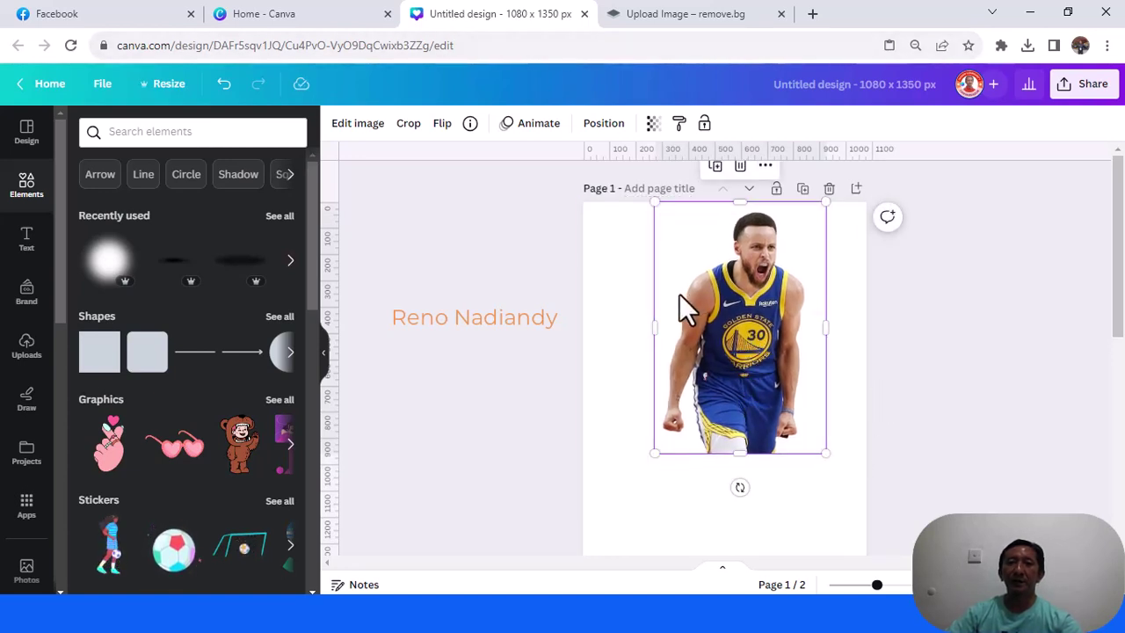
Step: Copy the image of the player raising the ball from page 2 and paste it onto page 1
scroll(679, 293, "down", 5)
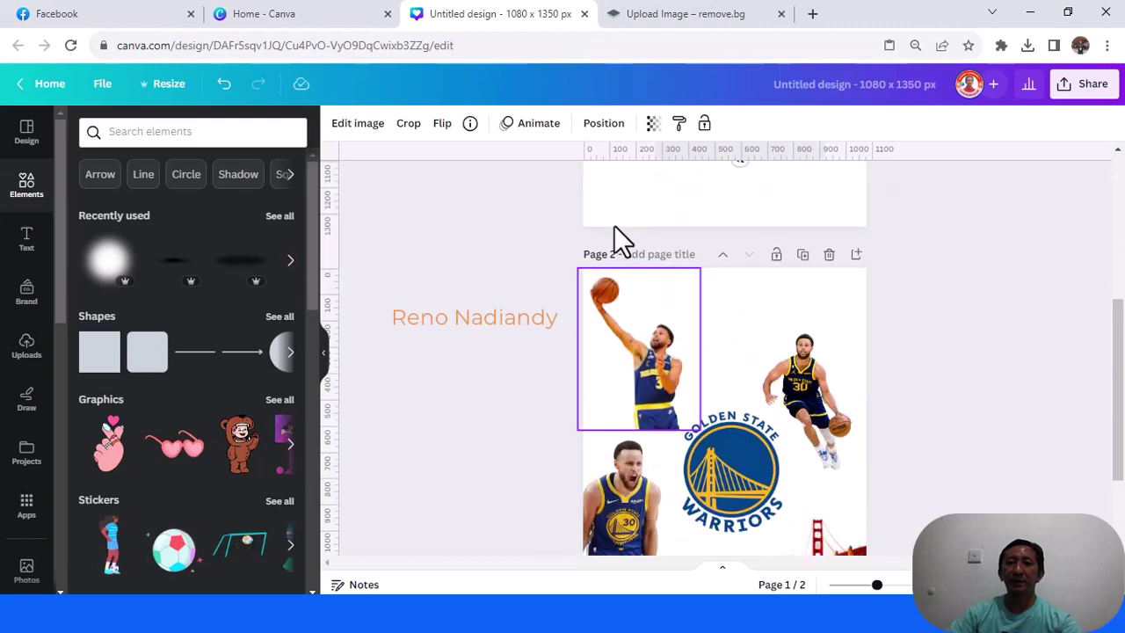
right_click(647, 355)
left_click(719, 195)
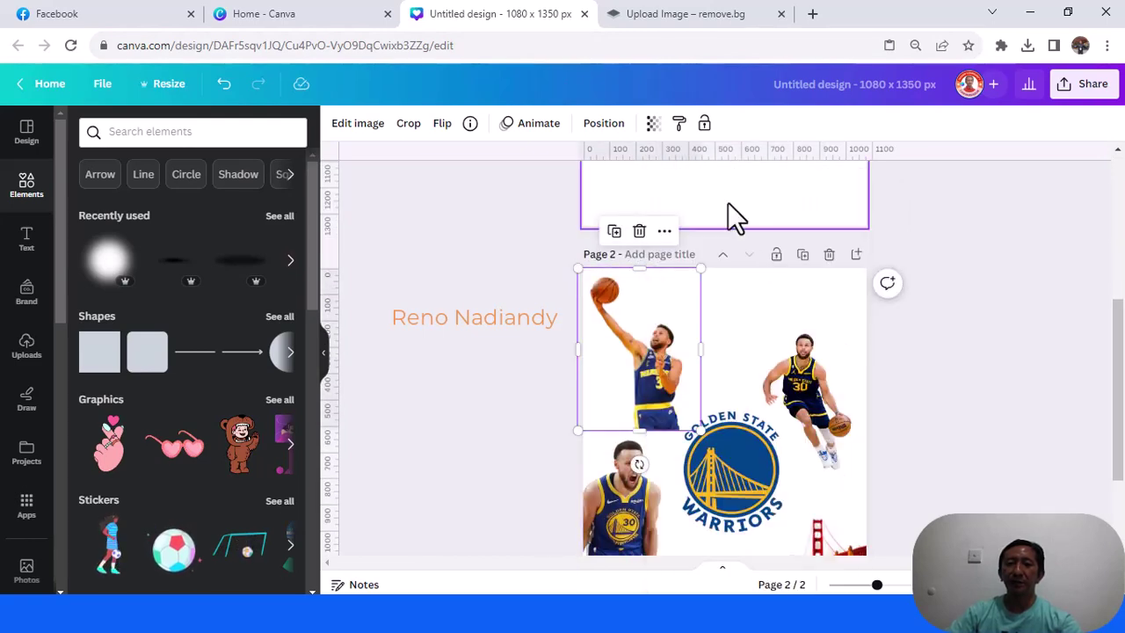
scroll(734, 247, "up", 5)
left_click(735, 341)
right_click(735, 341)
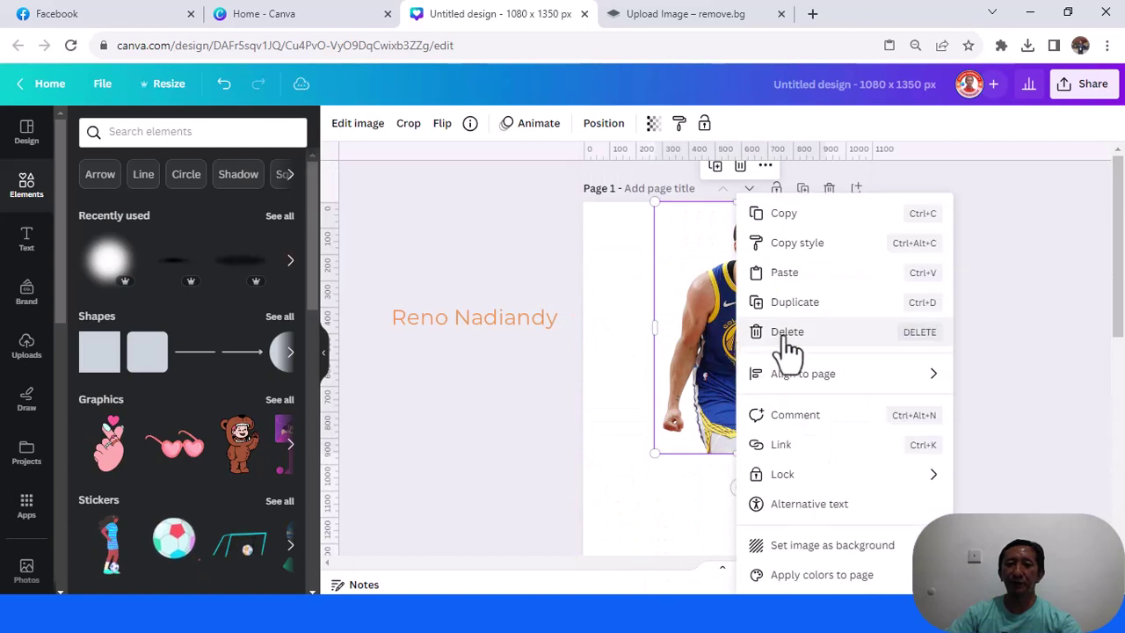
left_click(803, 281)
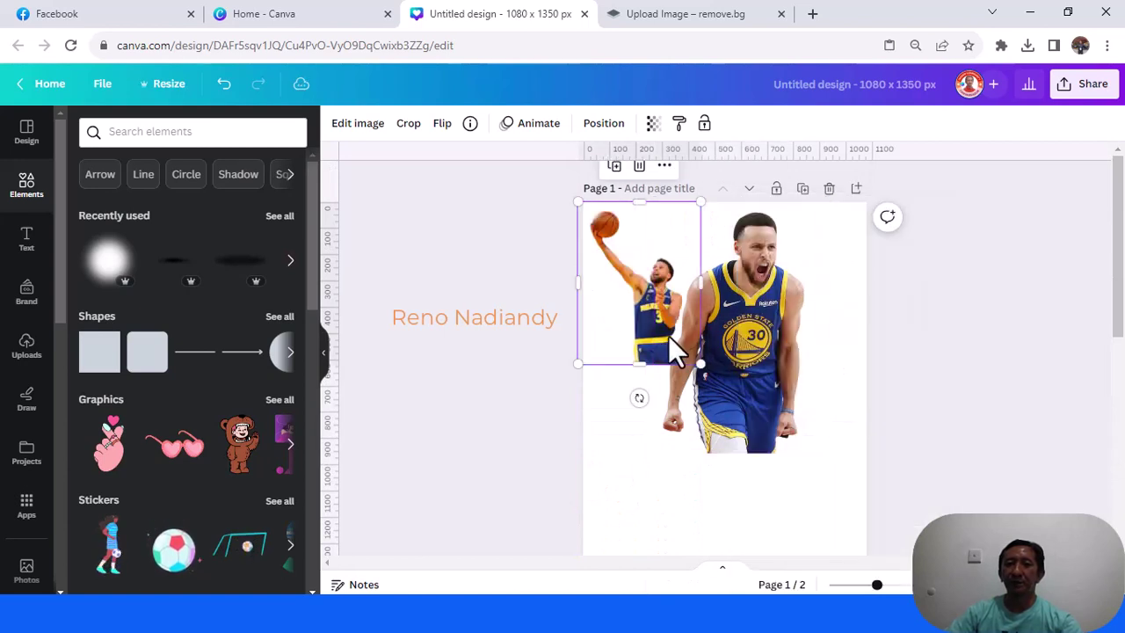
Step: Enlarge the ball-raising player and place it in front of the screaming player's torso
left_click_drag(700, 363, 760, 441)
left_click_drag(719, 390, 744, 399)
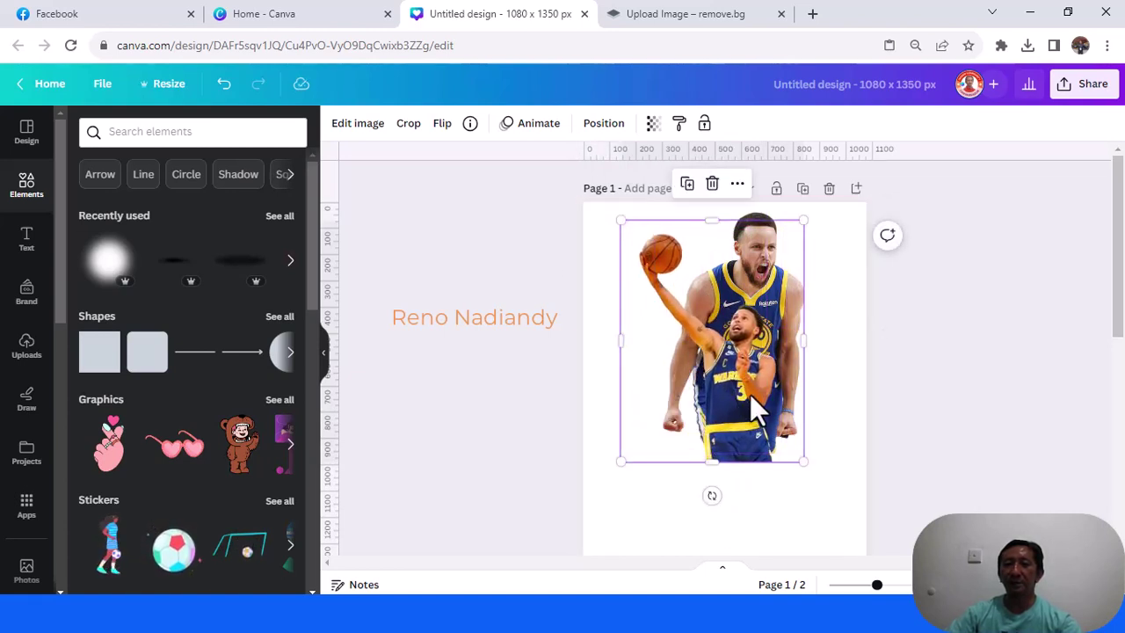
left_click_drag(750, 394, 753, 388)
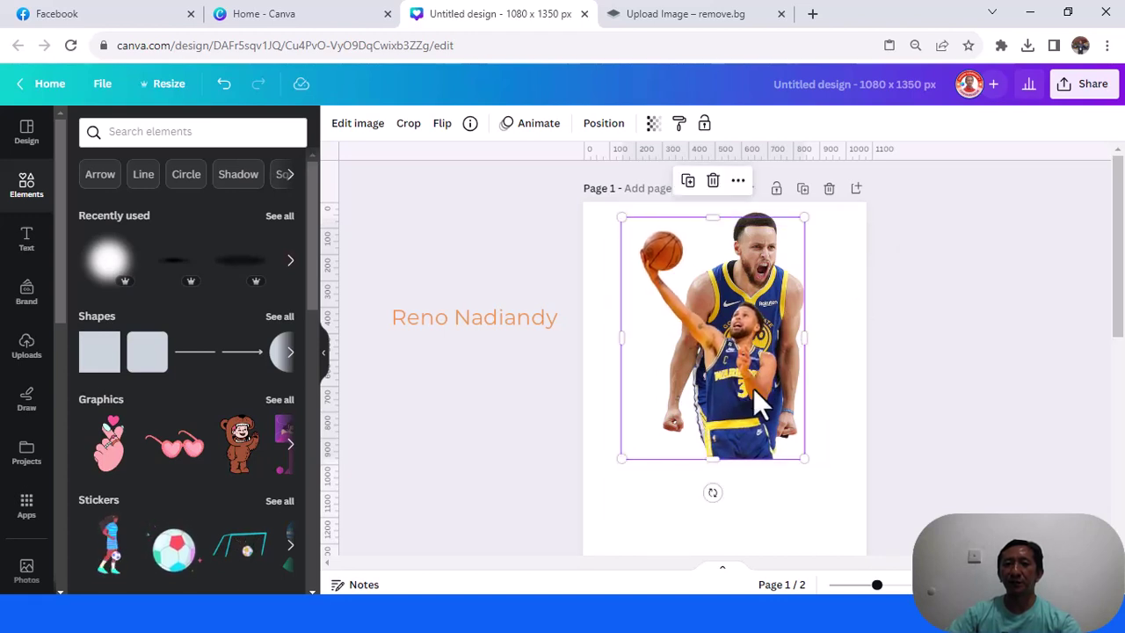
Step: Check the reference poster, duplicate the large screaming player on page 1, and align the copy exactly over the original
left_click(109, 13)
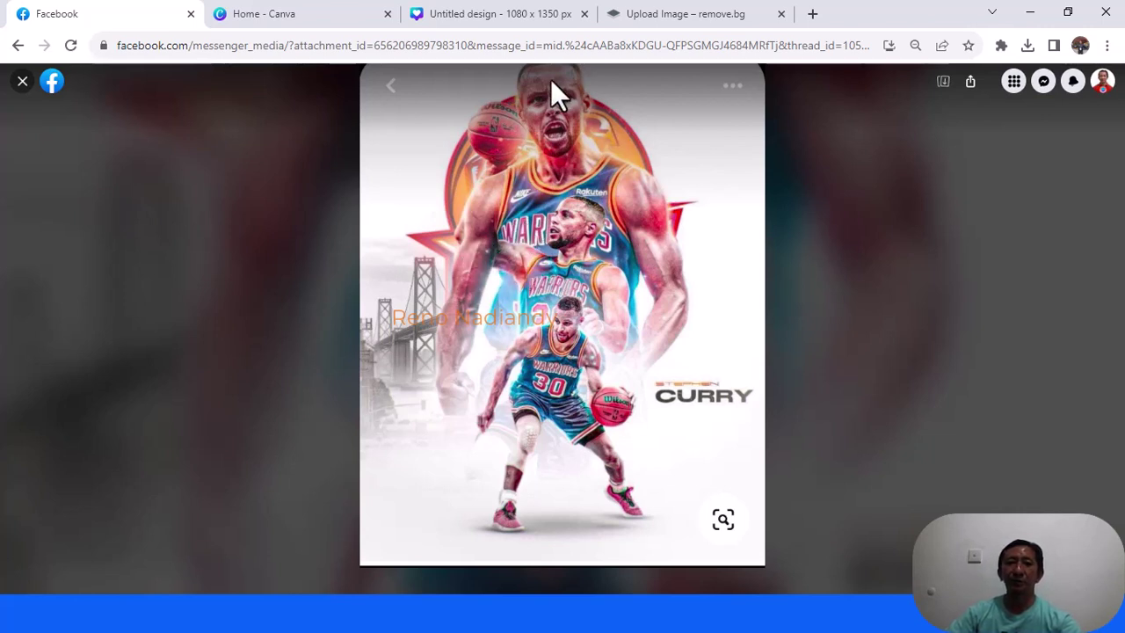
left_click(501, 18)
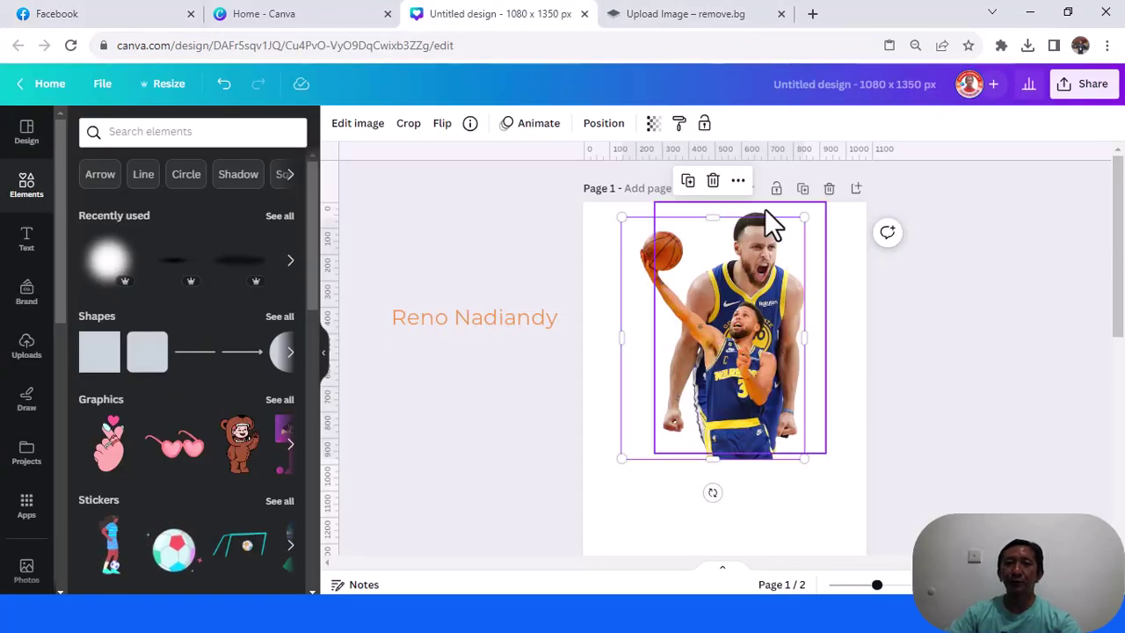
left_click(765, 208)
right_click(764, 210)
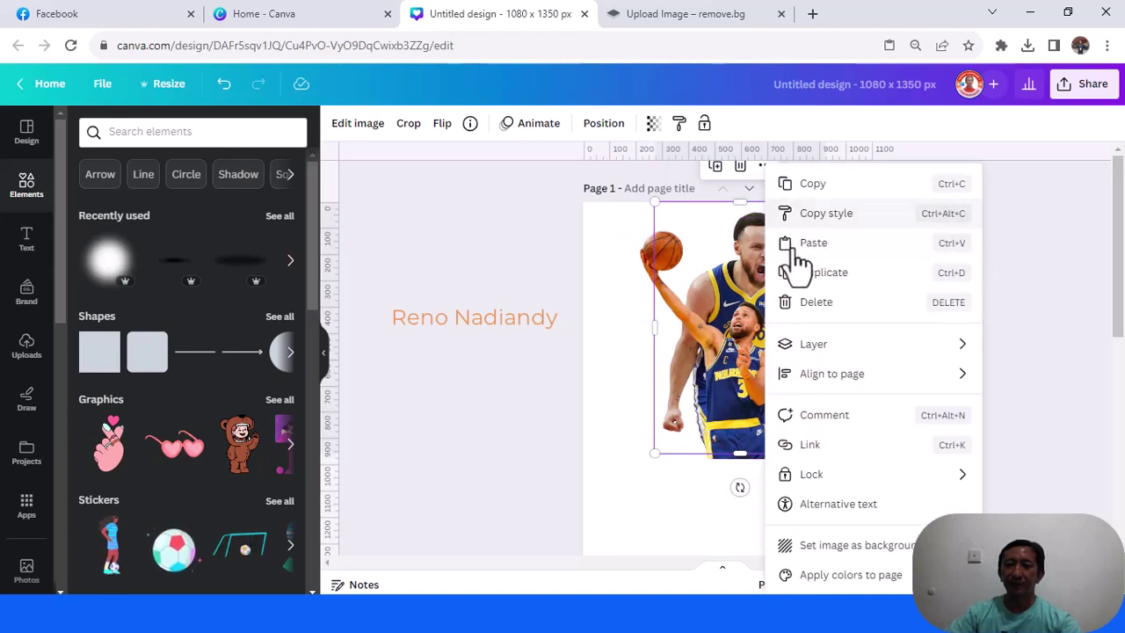
left_click(808, 274)
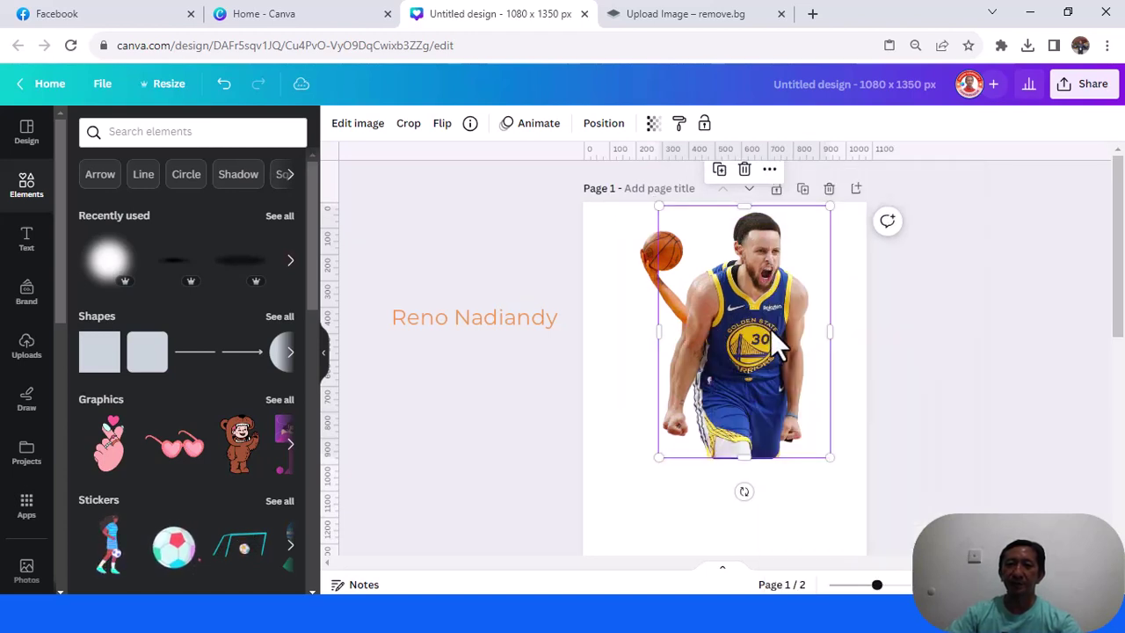
left_click_drag(771, 329, 763, 327)
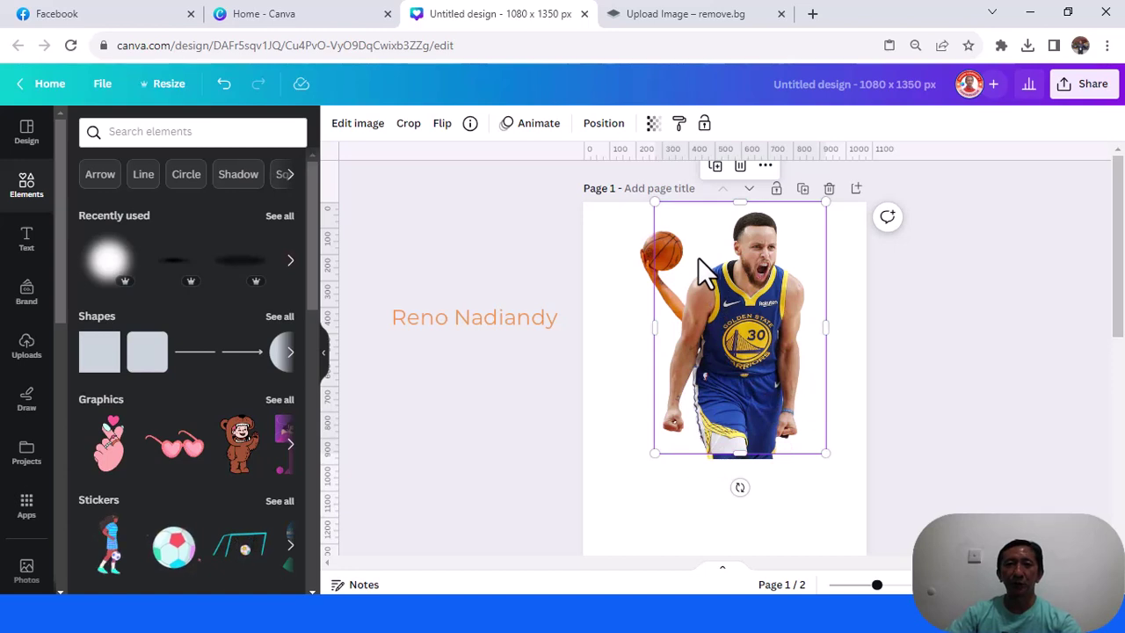
Step: Open the duplicated player in Background Remover and set up the Erase brush at size 71
left_click(676, 25)
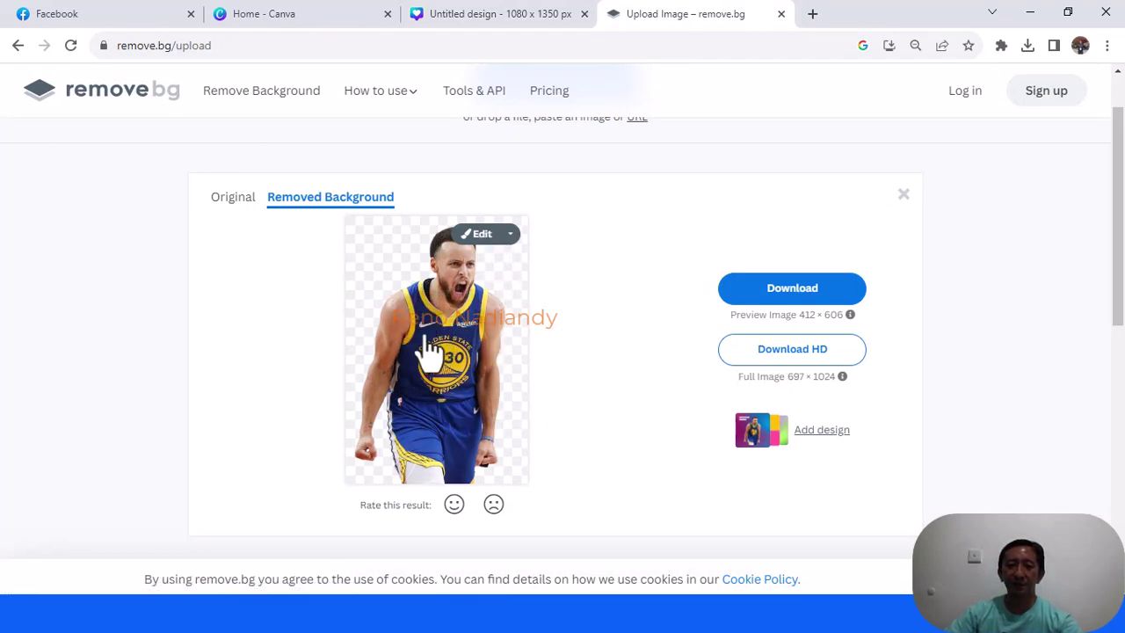
left_click(510, 15)
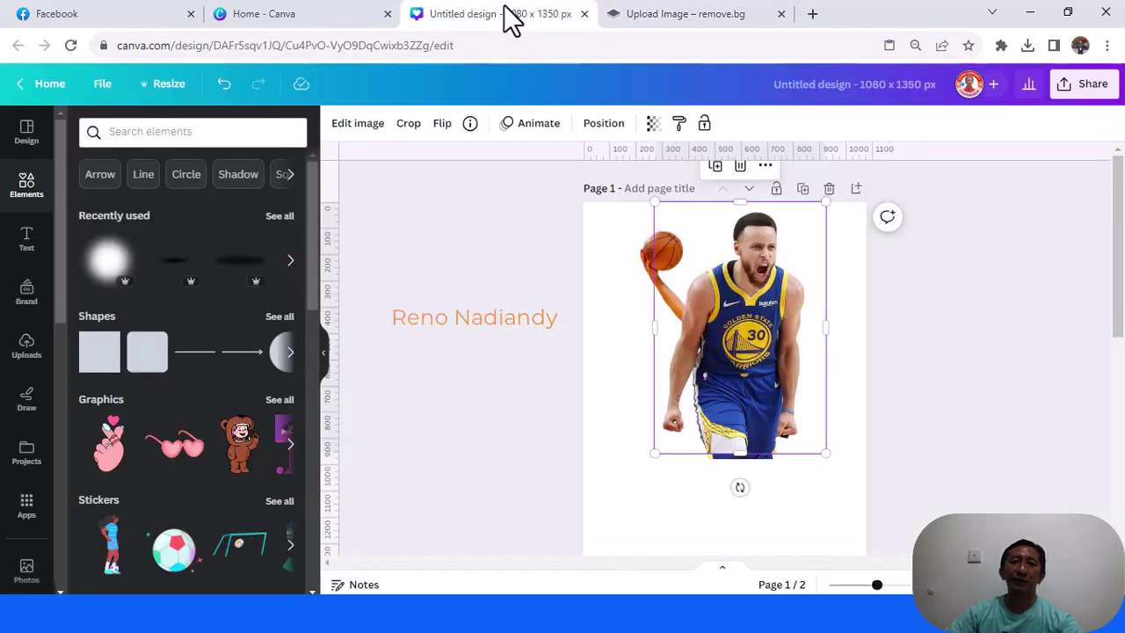
left_click(369, 130)
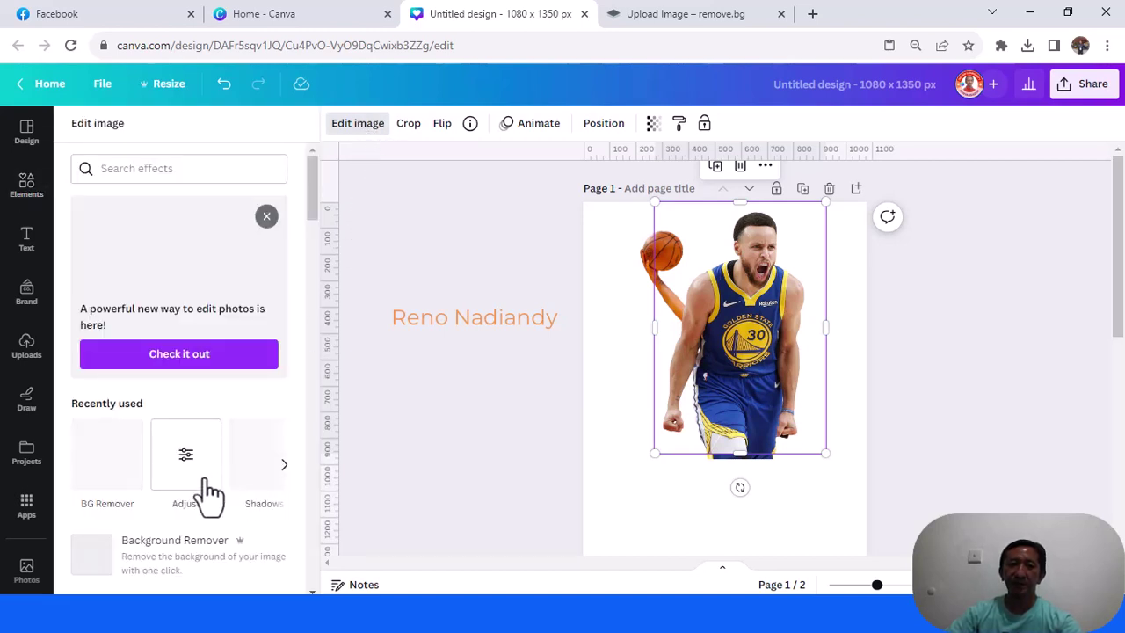
left_click(102, 467)
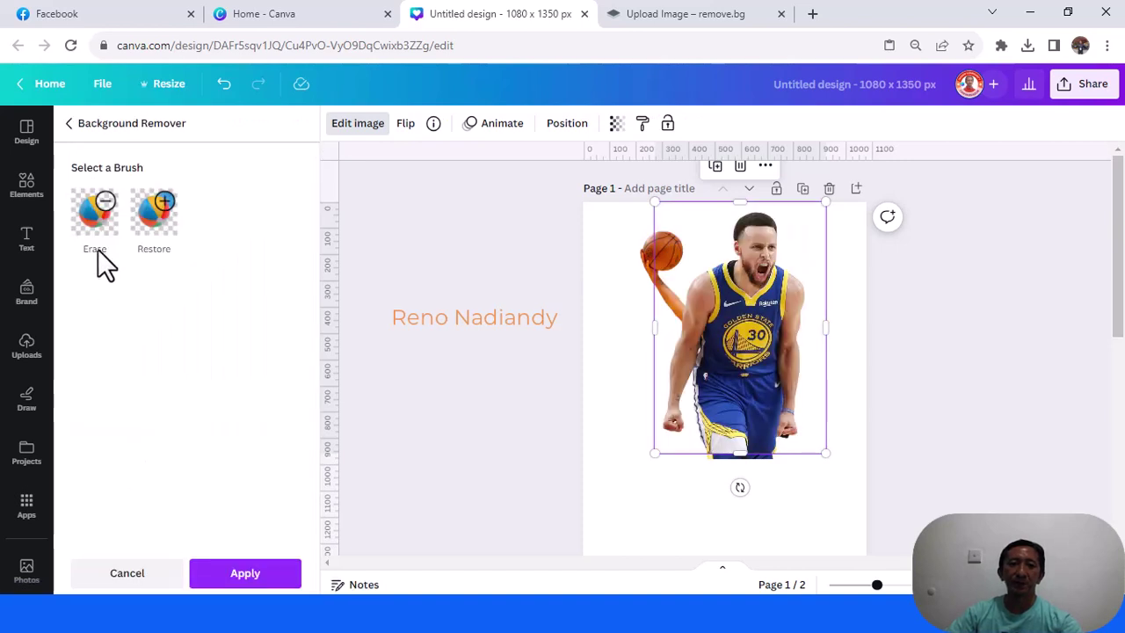
left_click(95, 220)
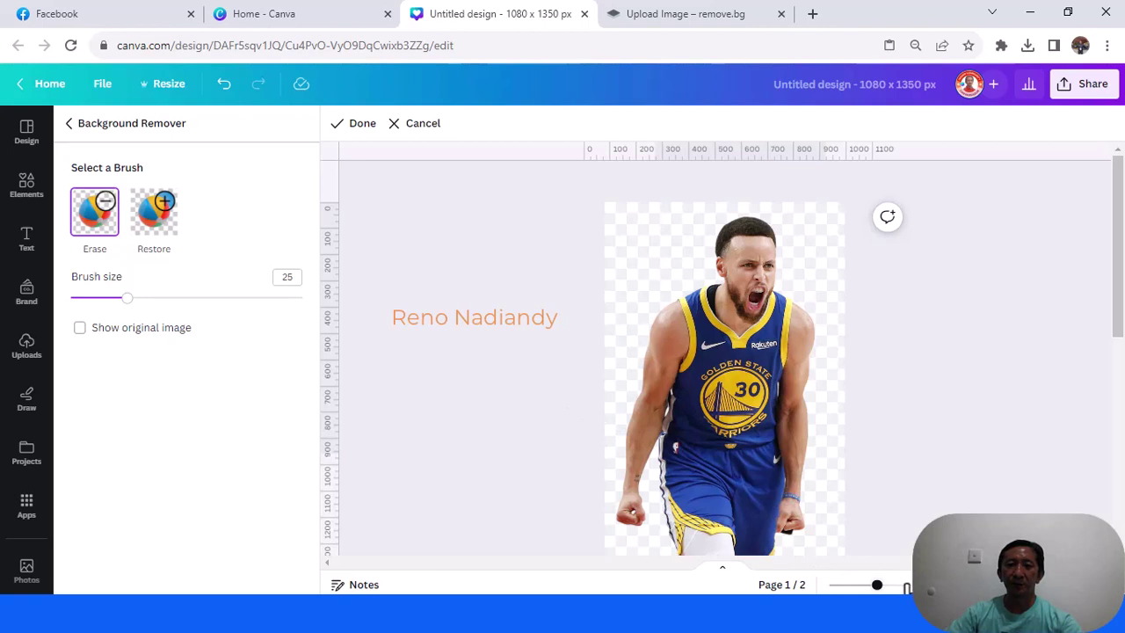
scroll(595, 364, "up", 5)
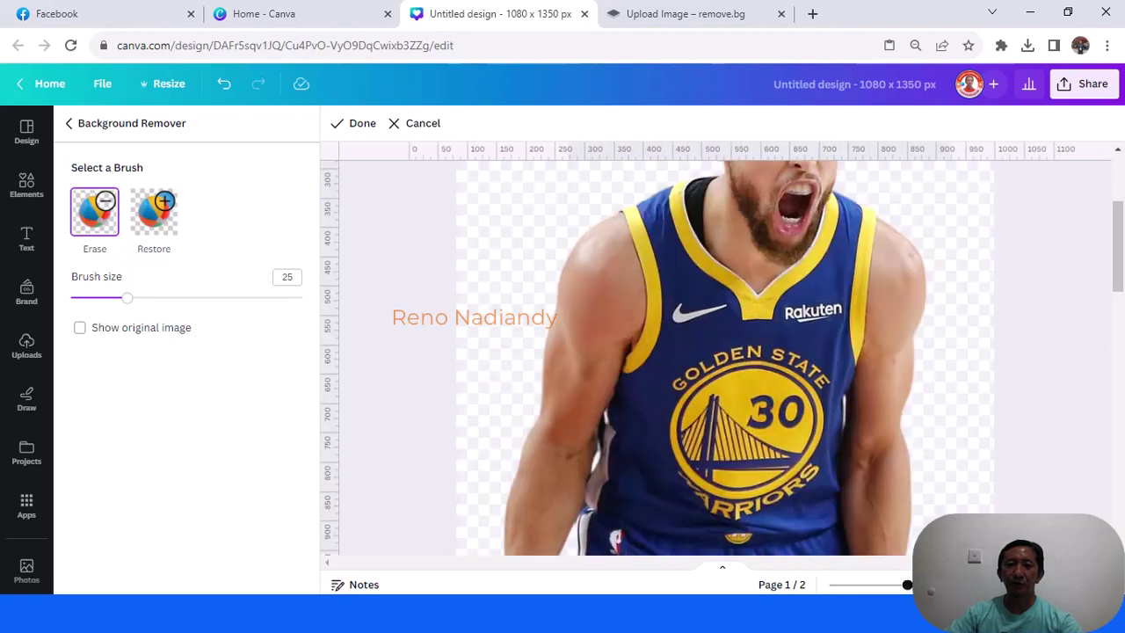
left_click(234, 298)
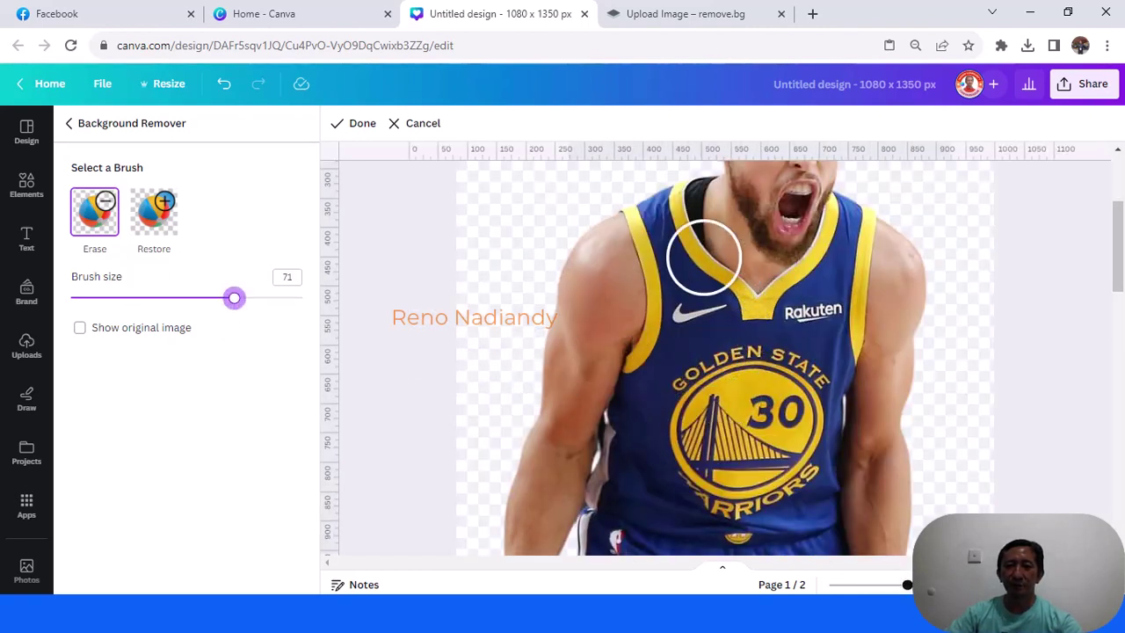
Step: Erase the duplicate's torso, head, legs and other arm, keeping only the arm that overlaps the raised ball arm
left_click(659, 373)
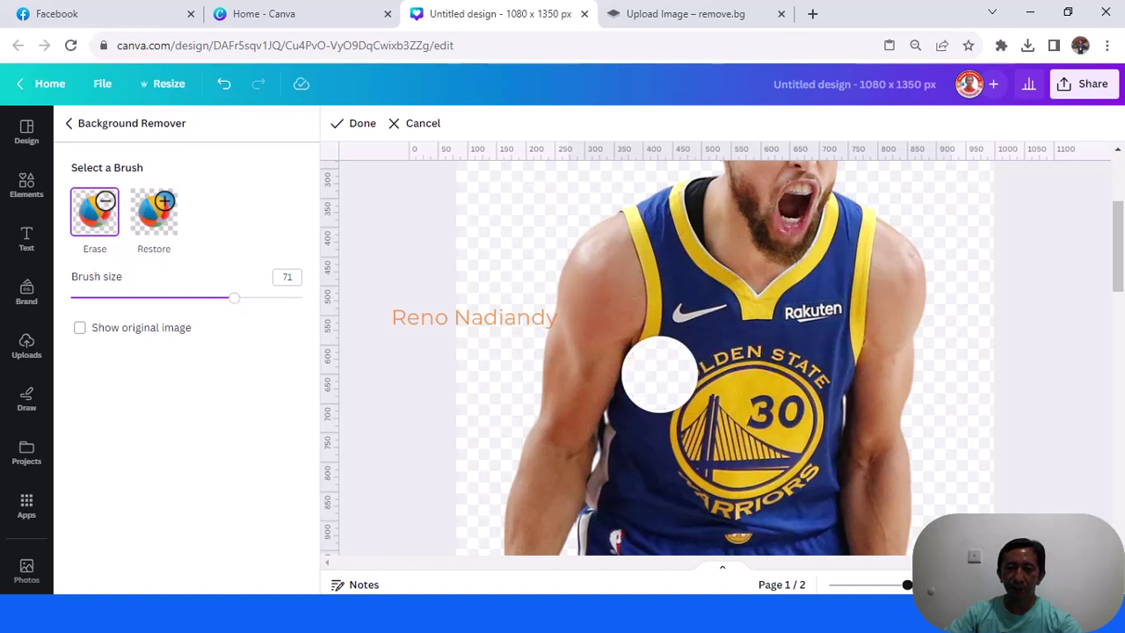
left_click_drag(660, 373, 654, 390)
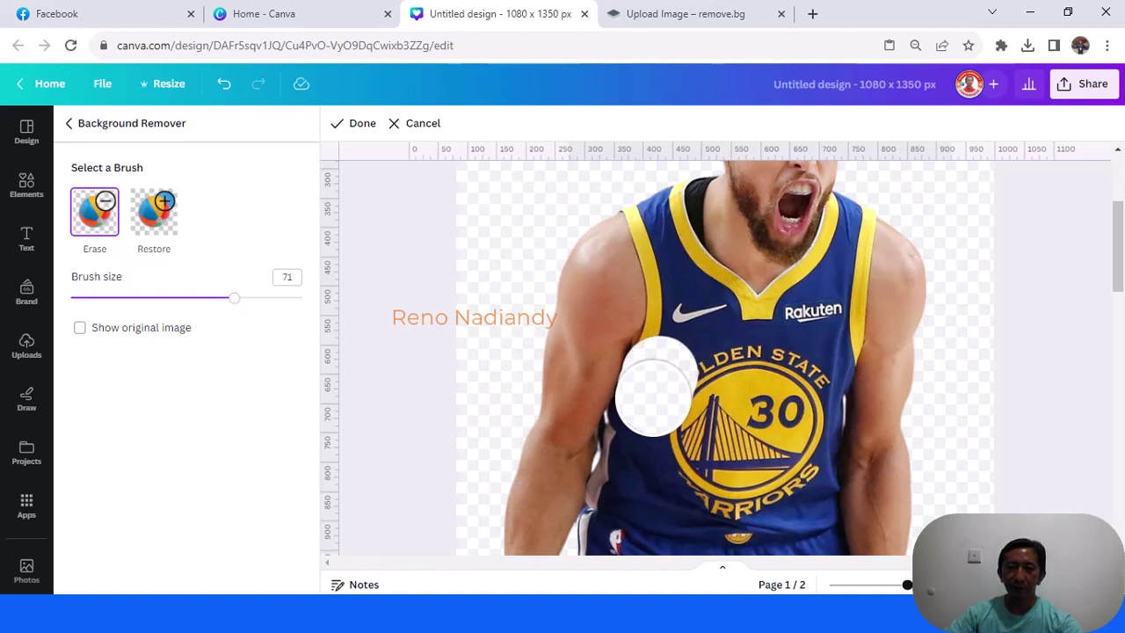
left_click_drag(653, 398, 635, 432)
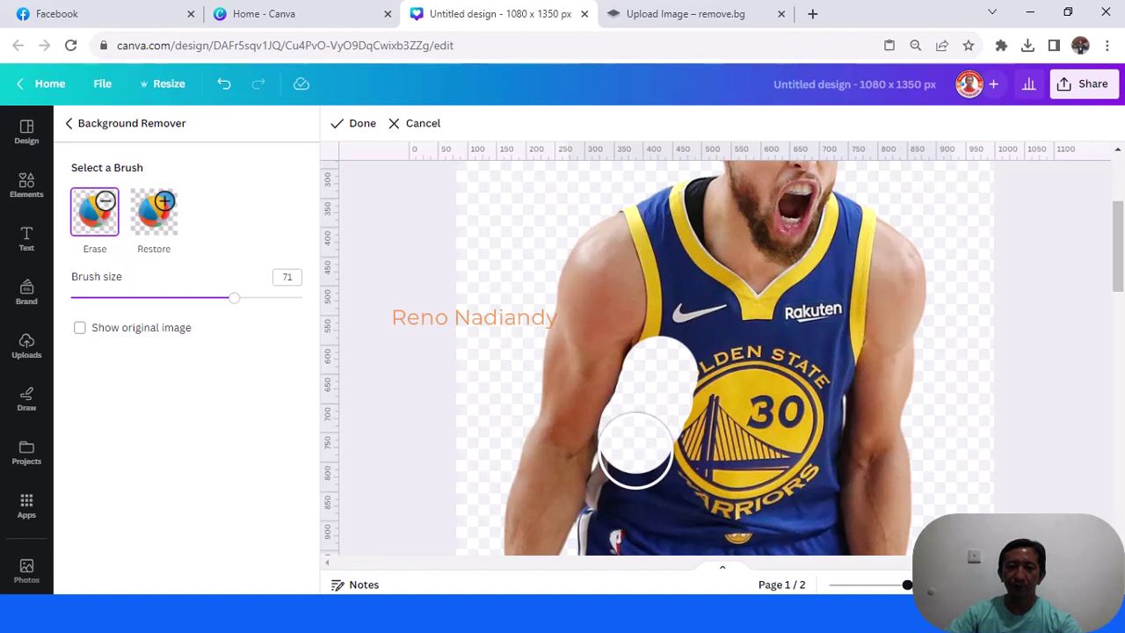
left_click_drag(635, 450, 619, 530)
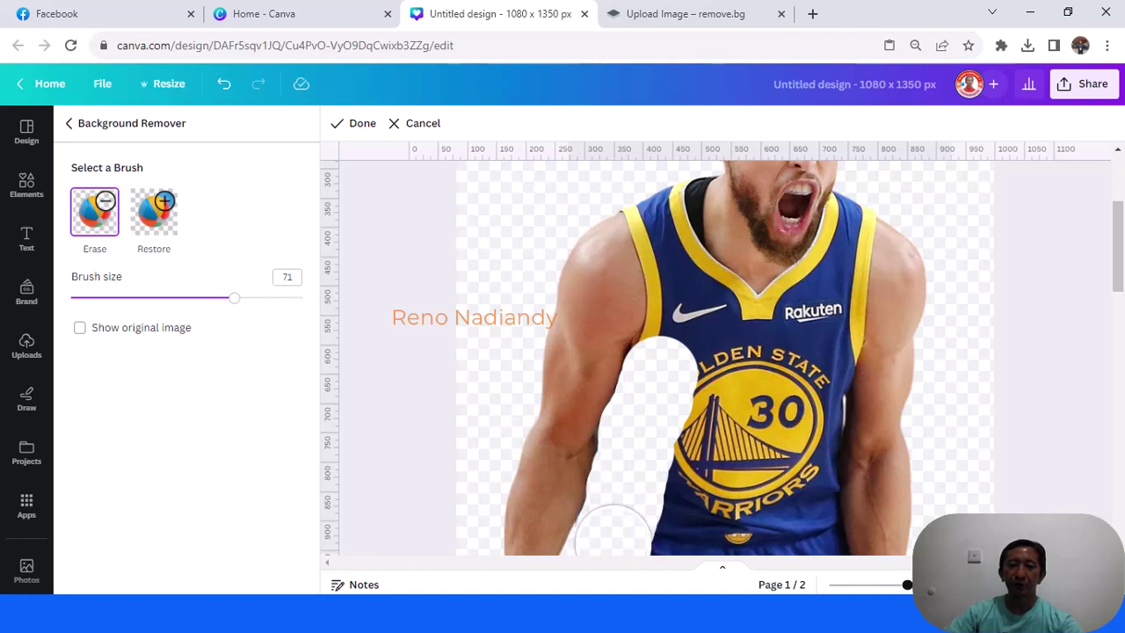
key("ctrl+z")
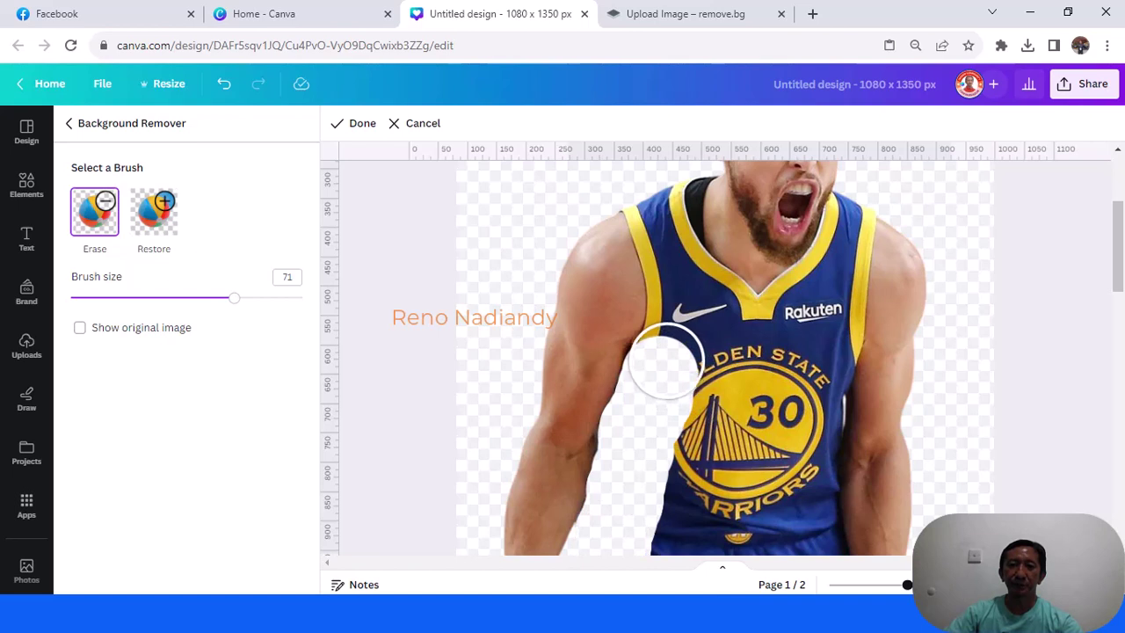
mouse_move(666, 362)
left_mouse_down()
mouse_move(644, 204)
mouse_move(713, 181)
mouse_move(744, 151)
mouse_move(715, 214)
mouse_move(799, 220)
left_mouse_up()
scroll(800, 220, "up", 3)
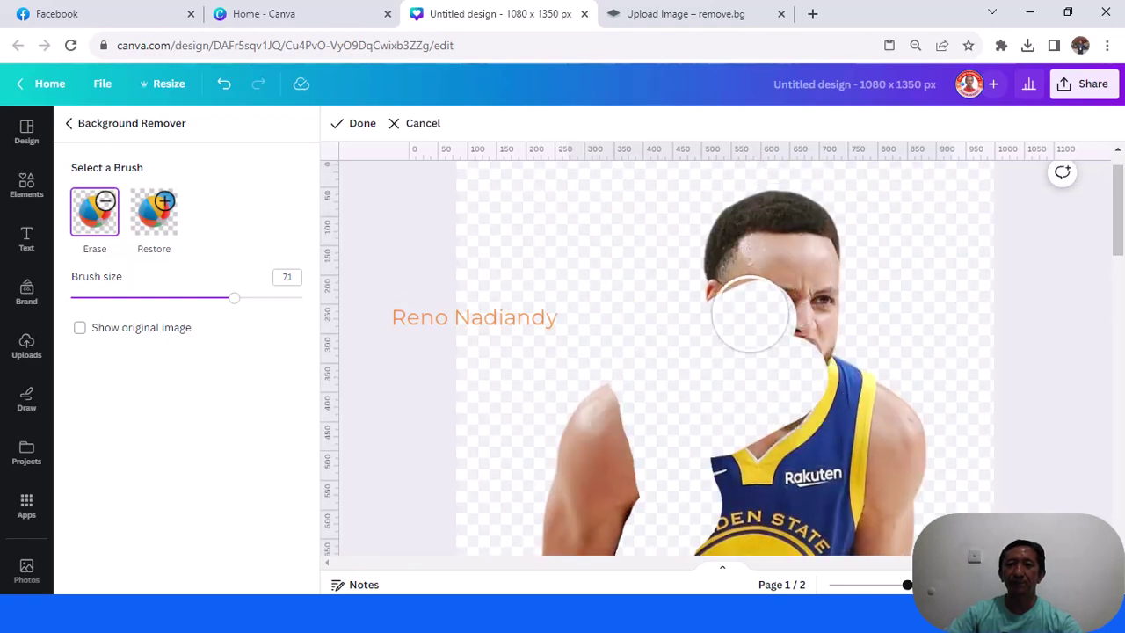
mouse_move(750, 313)
left_mouse_down()
mouse_move(728, 238)
mouse_move(899, 360)
mouse_move(606, 328)
mouse_move(884, 306)
mouse_move(691, 432)
mouse_move(761, 389)
left_mouse_up()
scroll(753, 252, "down", 5)
scroll(761, 390, "down", 2)
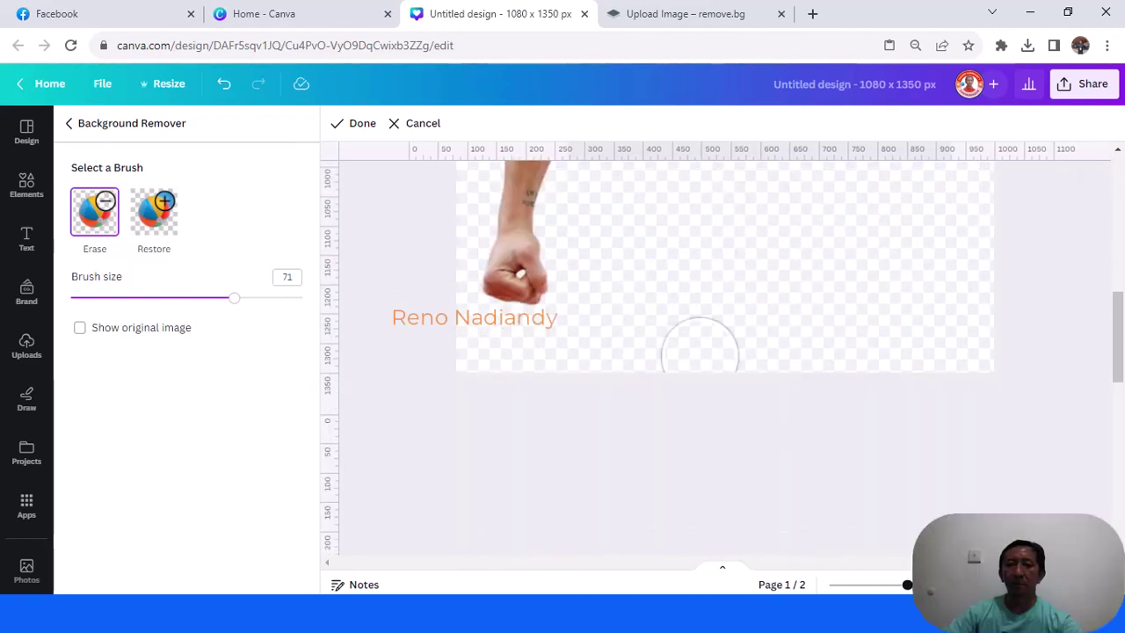
Step: Finish the erasing, apply it to the duplicate, and check the overlapping players on page 1
left_click(360, 138)
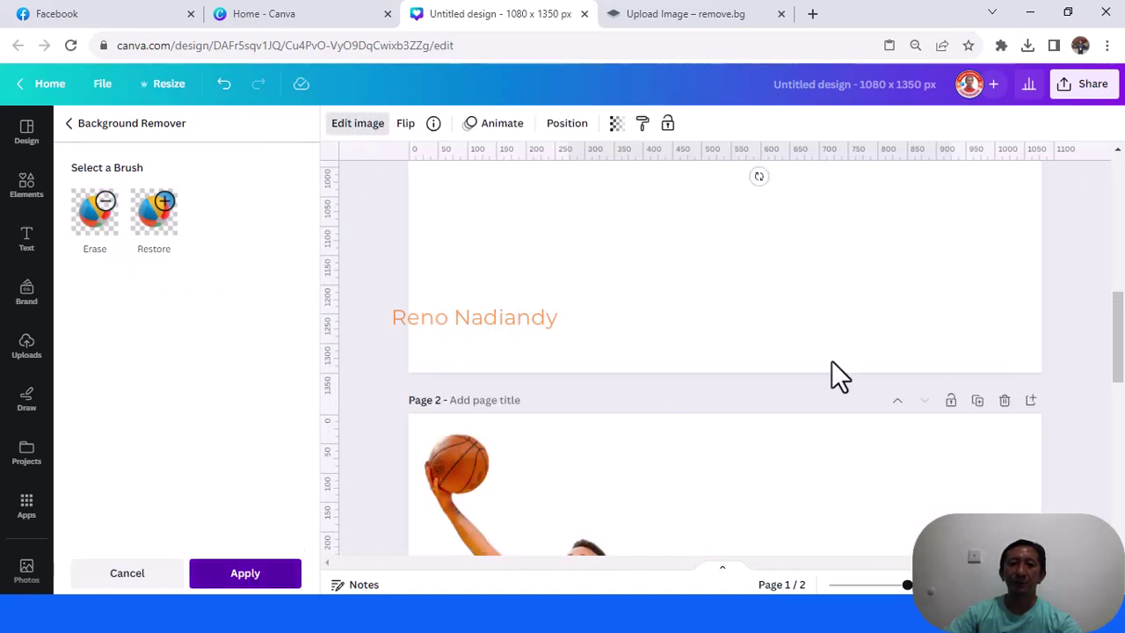
left_click(831, 360)
scroll(873, 322, "up", 5)
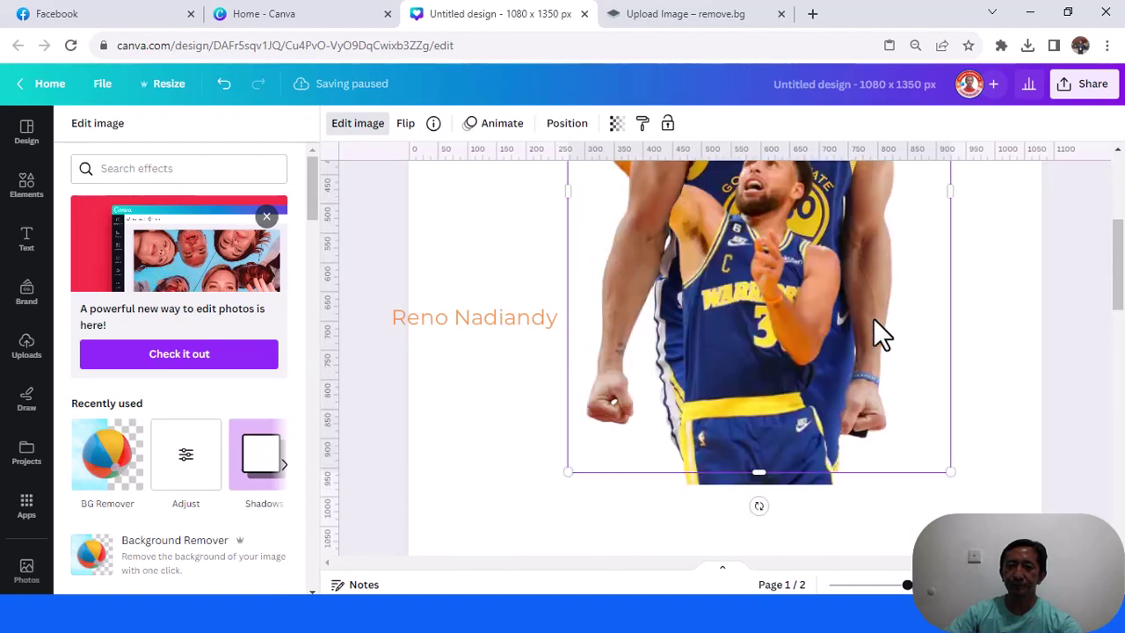
scroll(876, 331, "up", 3)
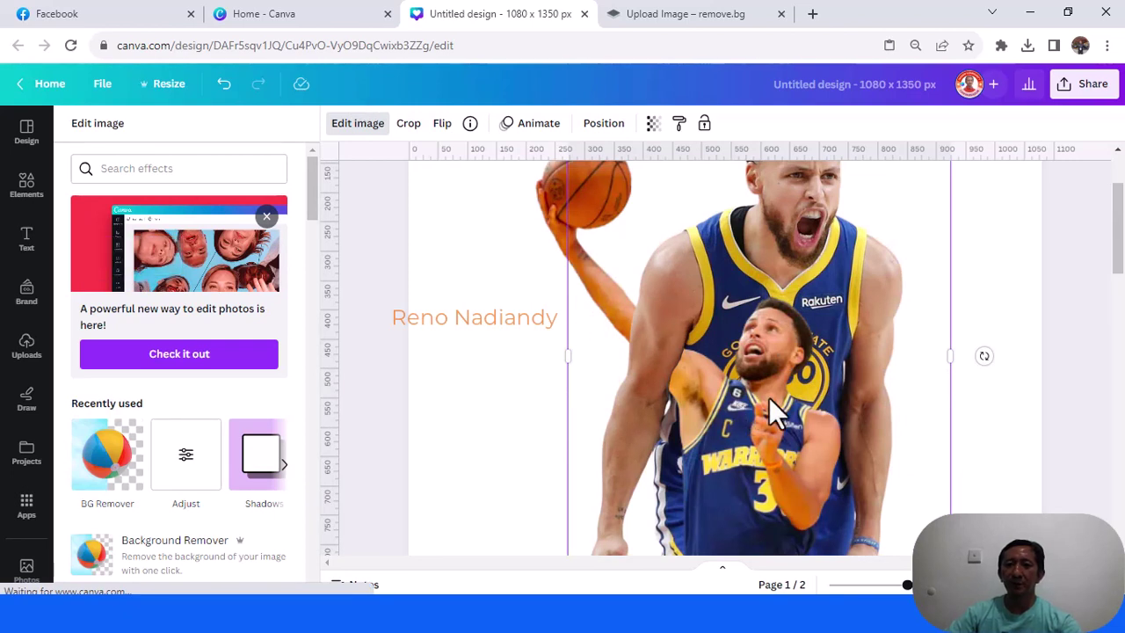
Step: Add the black drop shadow element to page 1
left_click(884, 585)
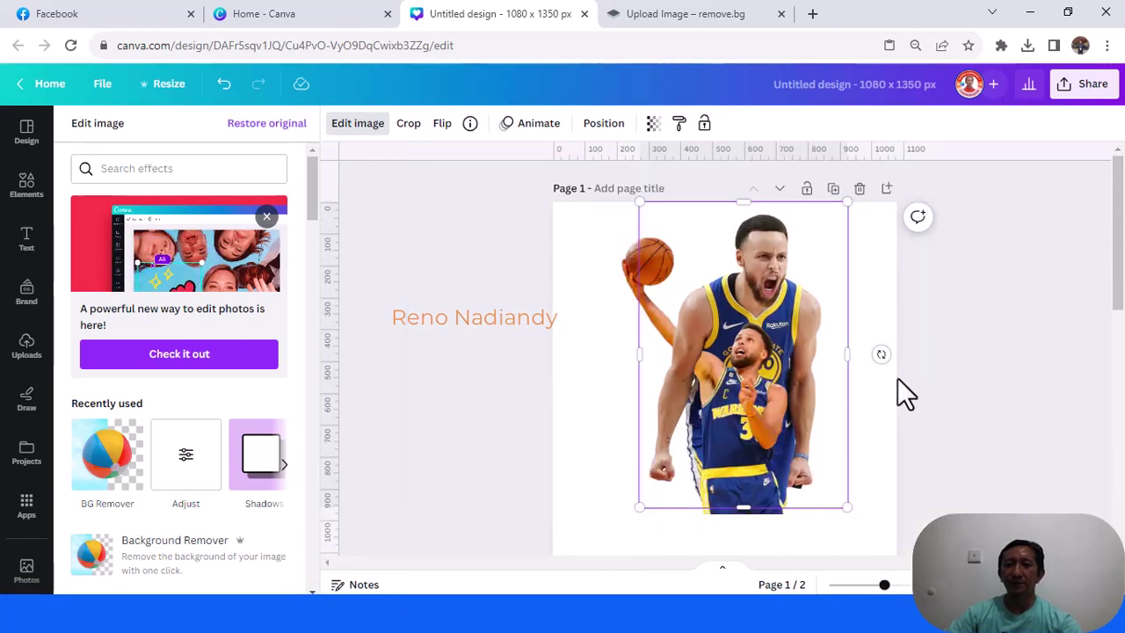
left_click(705, 315)
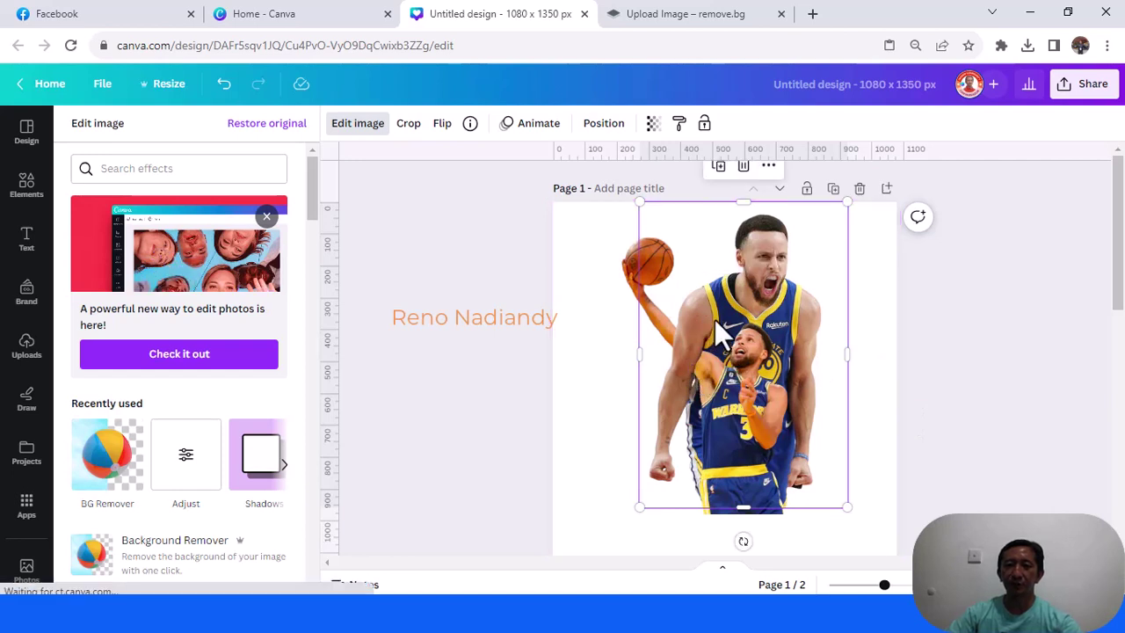
left_click(27, 186)
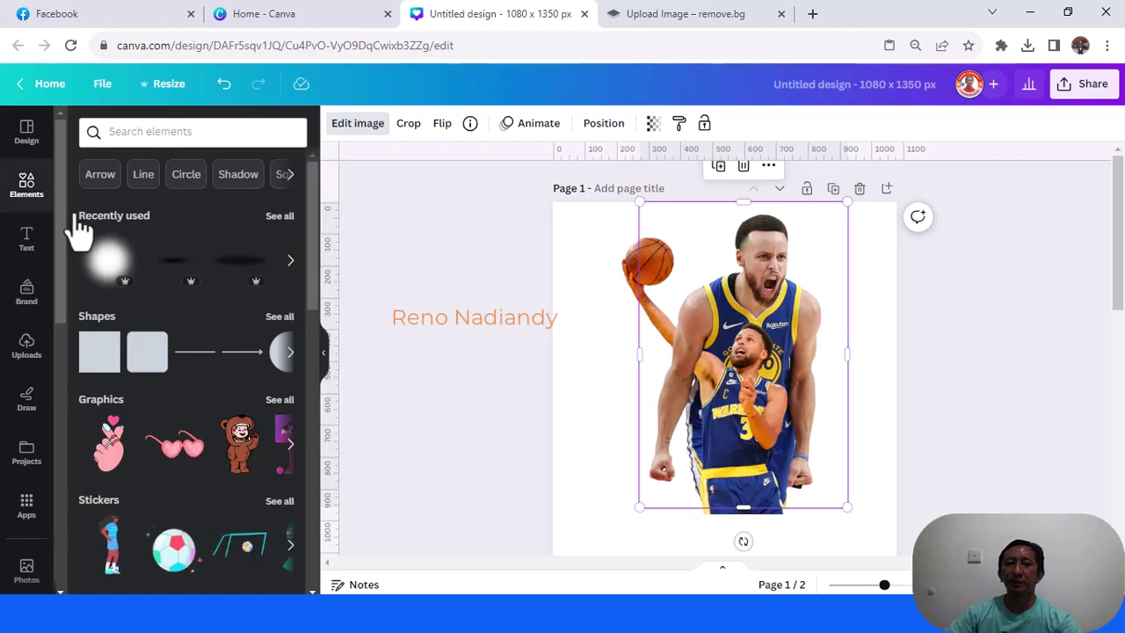
left_click(192, 245)
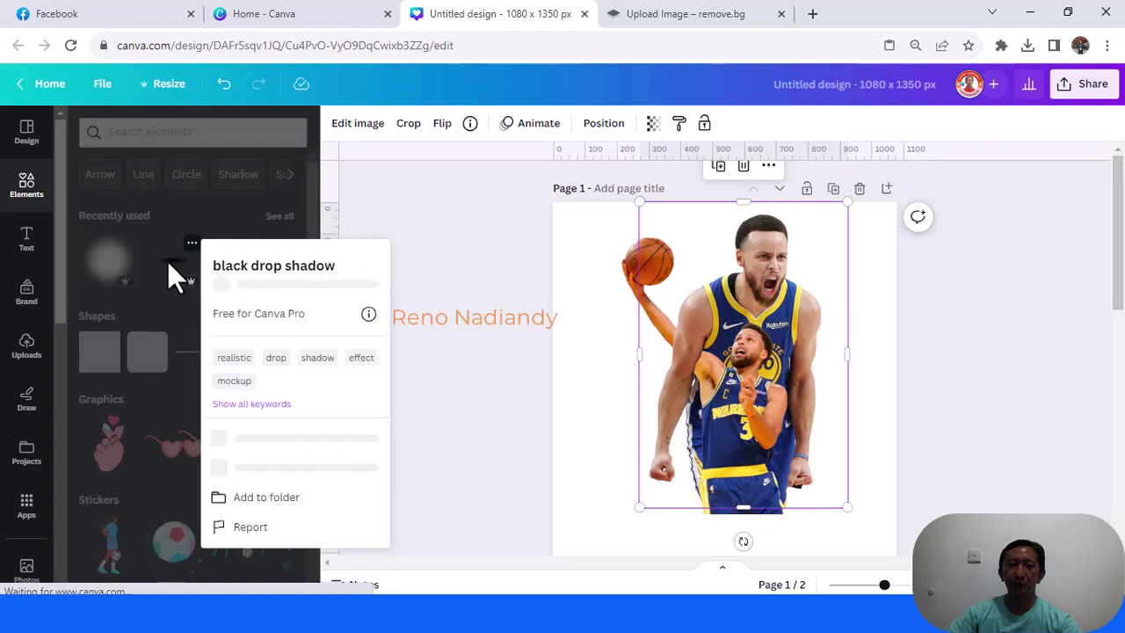
left_click(172, 273)
left_click(201, 272)
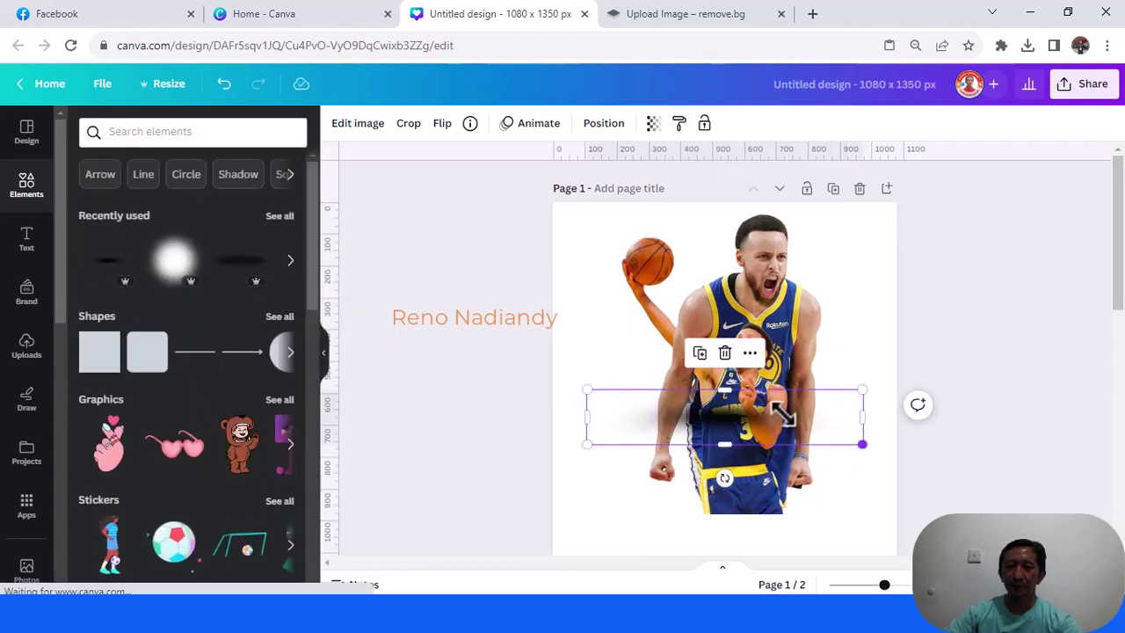
Step: Shrink the drop shadow, rotate it nearly upright and place it along the large player's arm beside the smaller player's shoulder
left_click_drag(862, 444, 733, 419)
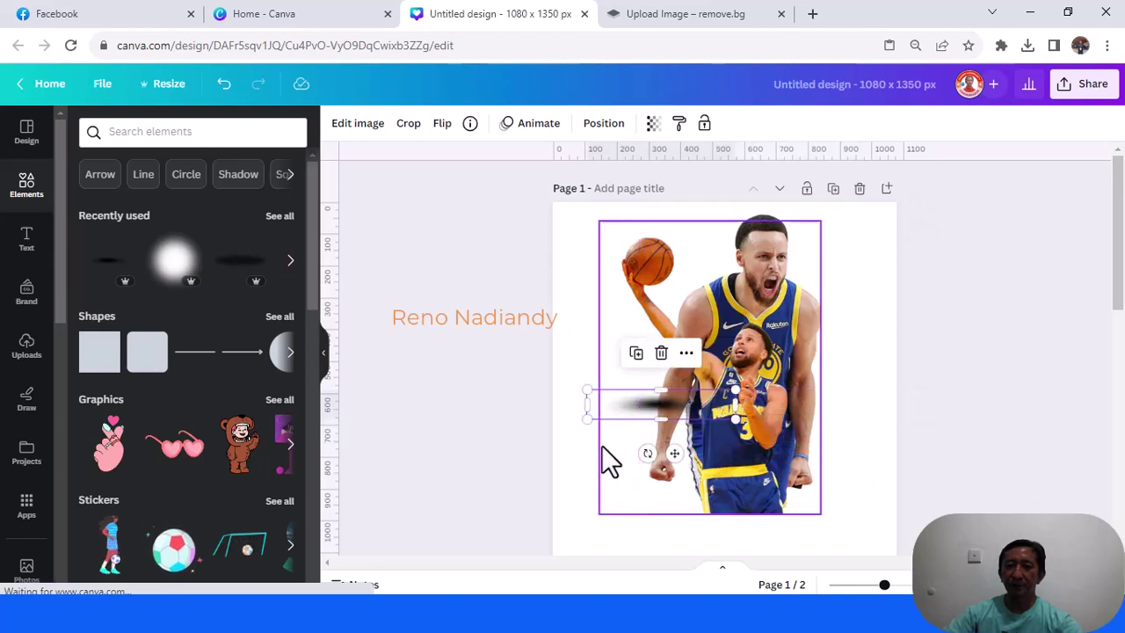
left_click_drag(649, 453, 710, 437)
left_click_drag(690, 399, 747, 372)
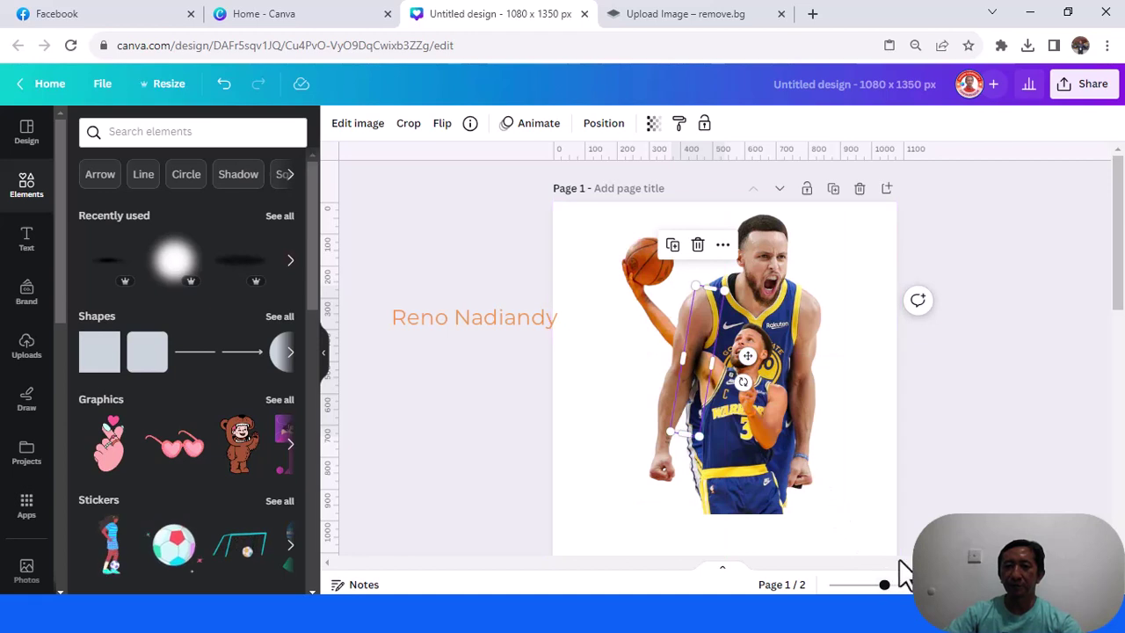
scroll(895, 554, "up", 3)
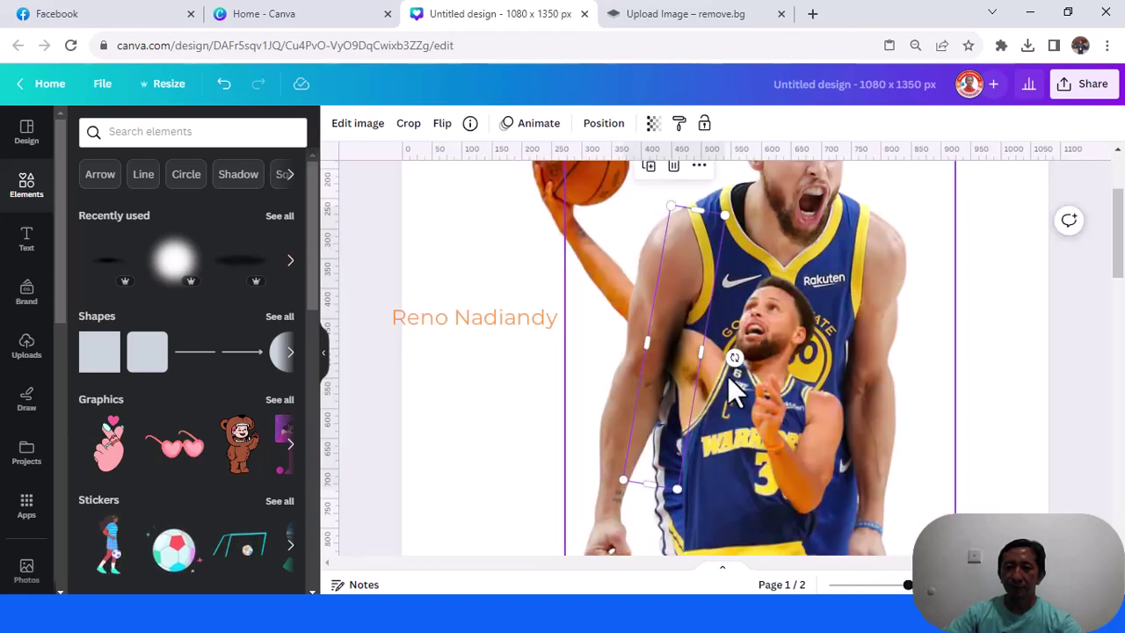
left_click_drag(734, 356, 778, 401)
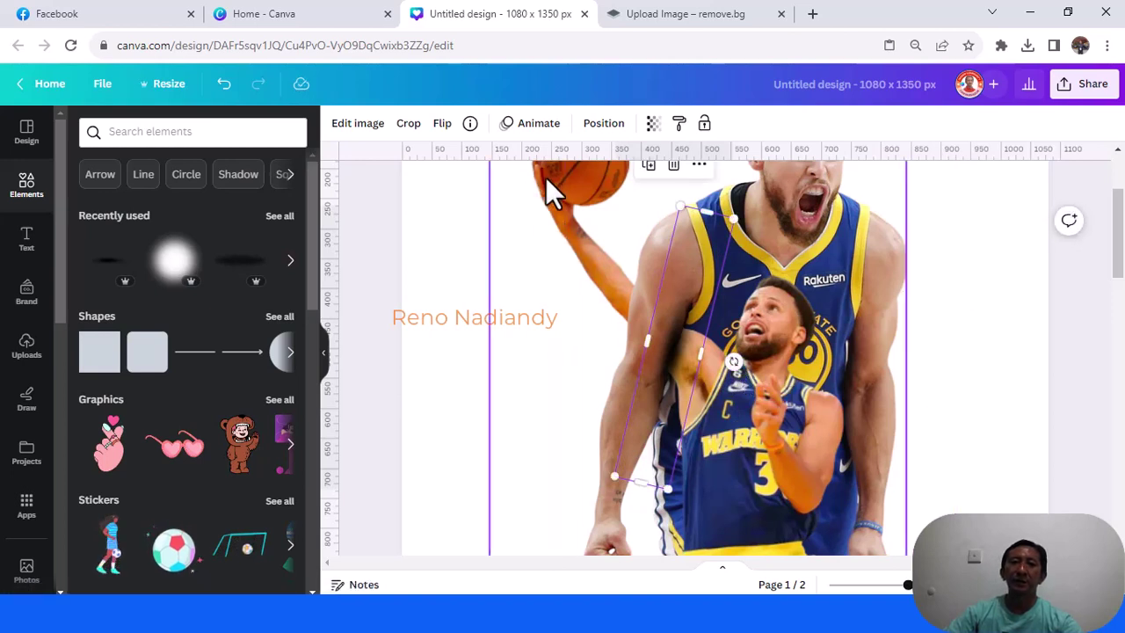
Step: Duplicate the drop shadow and set the copy's transparency to 56
left_click(649, 166)
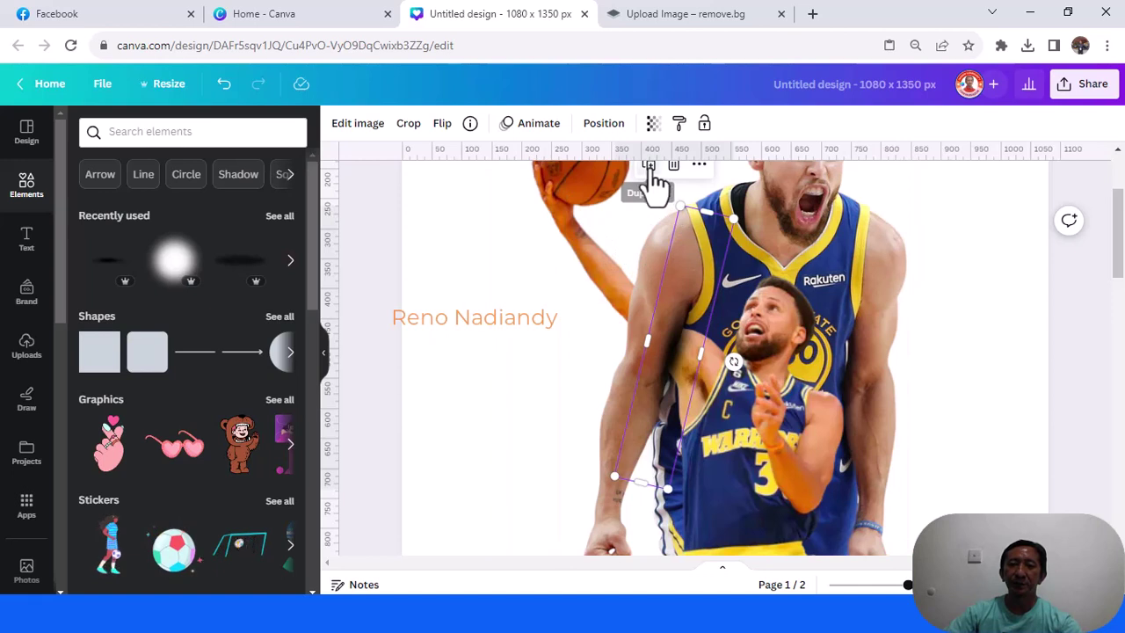
left_click_drag(703, 360, 694, 343)
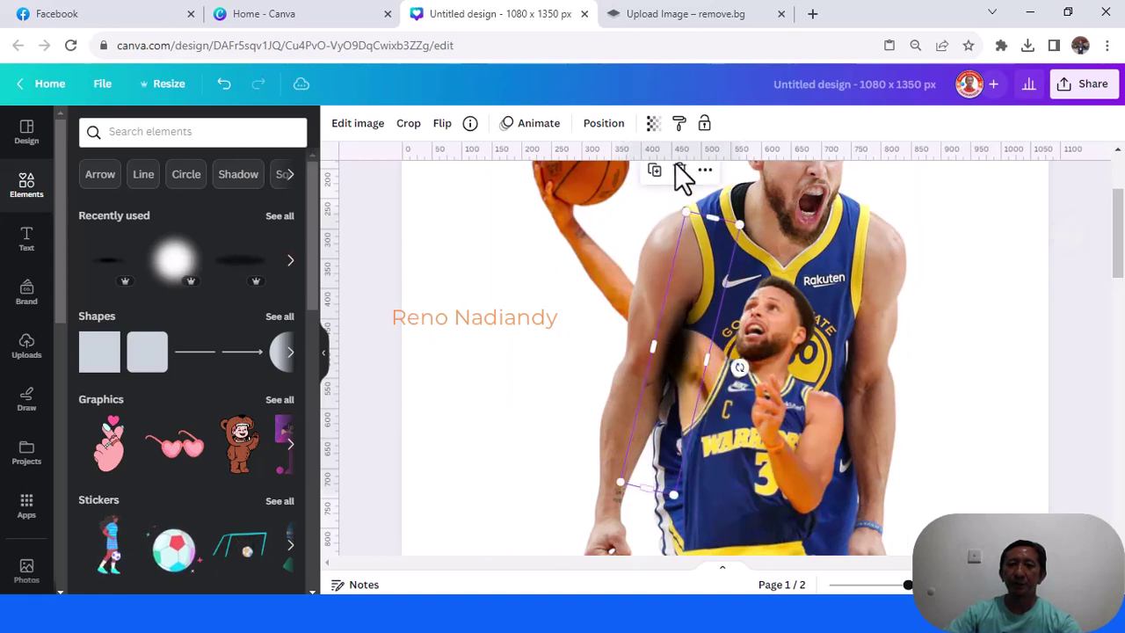
left_click(652, 123)
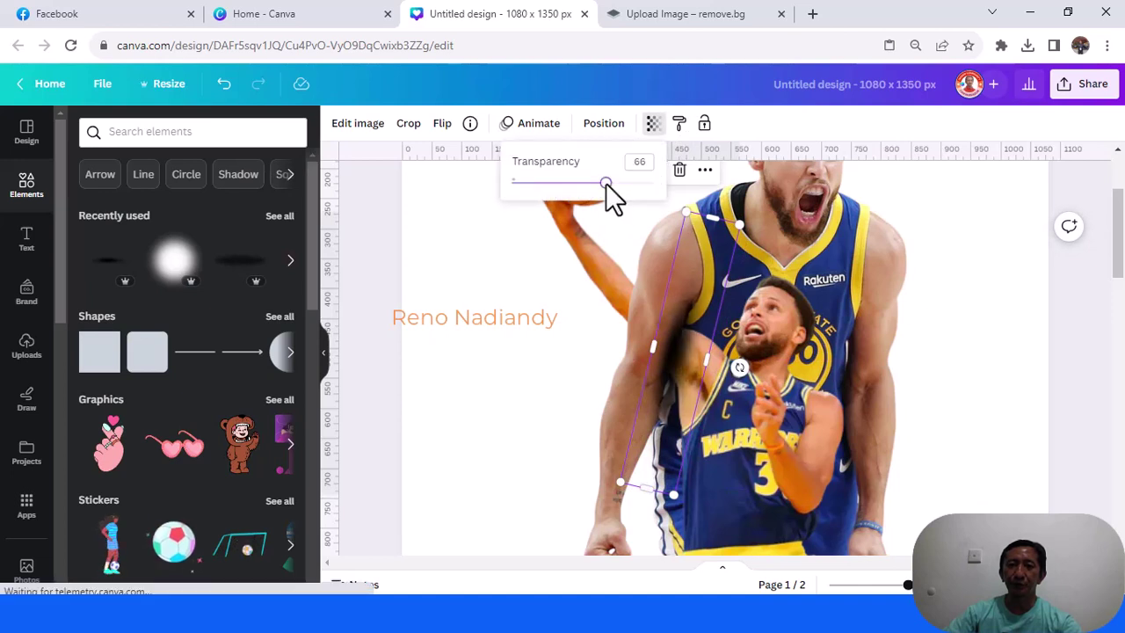
left_click(605, 182)
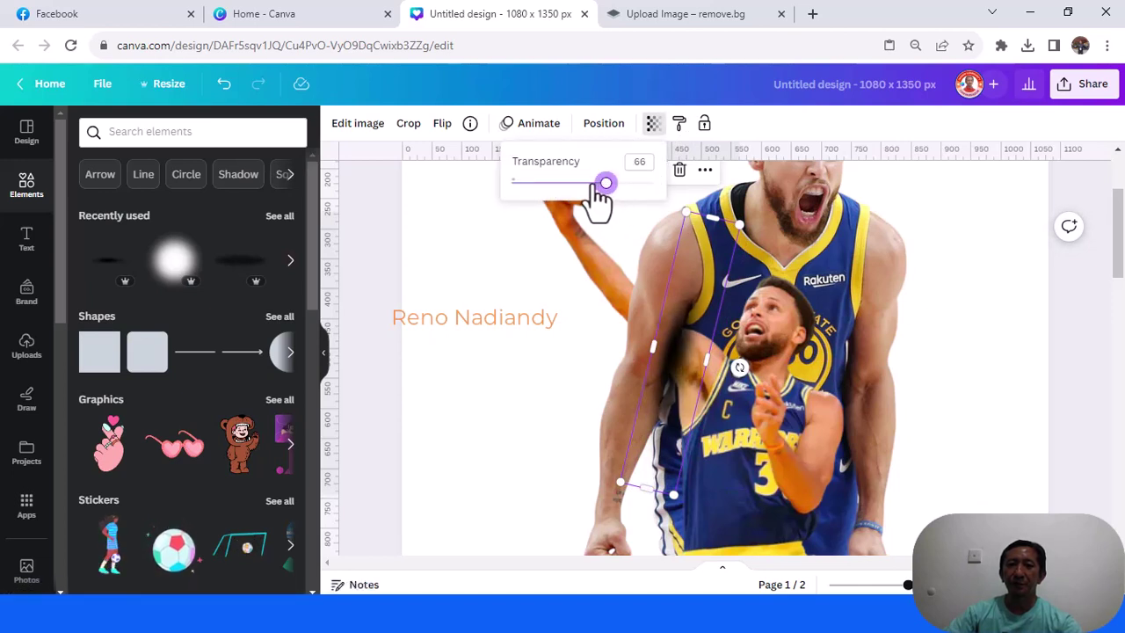
left_click(594, 183)
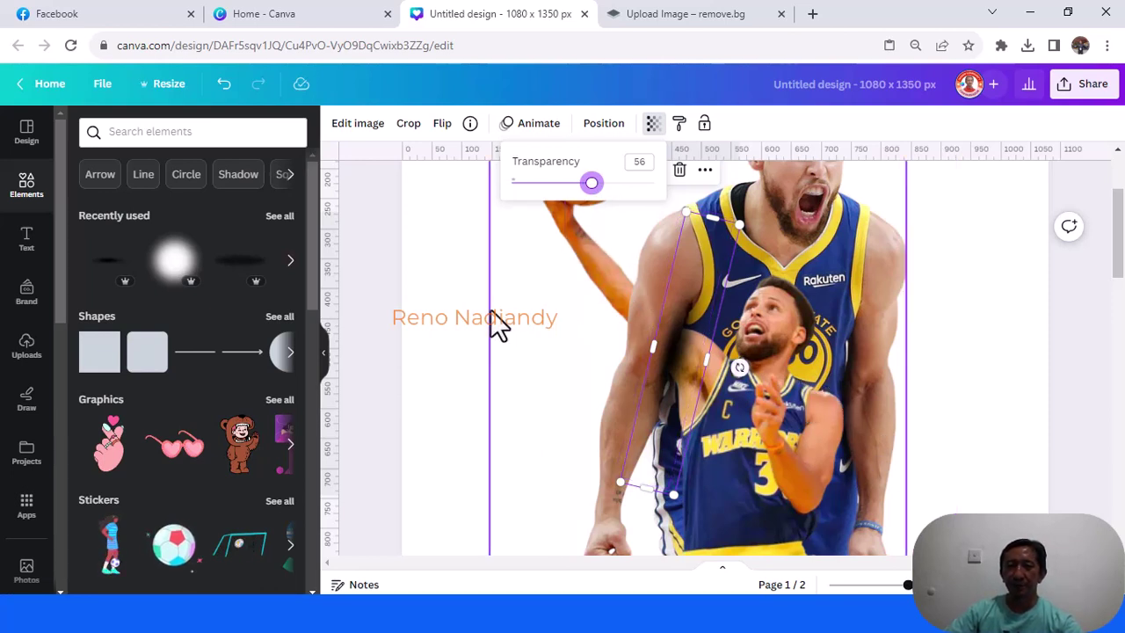
Step: Move the shadow copy lower, into the gap between the large player's forearm and the smaller player's torso
key("Escape")
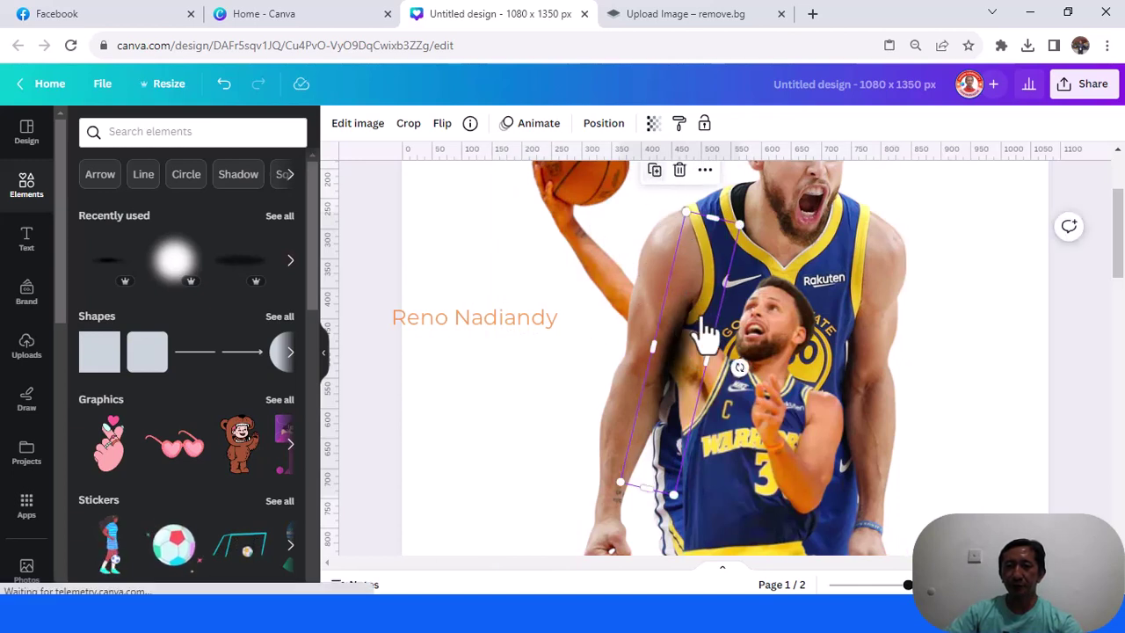
key("Escape")
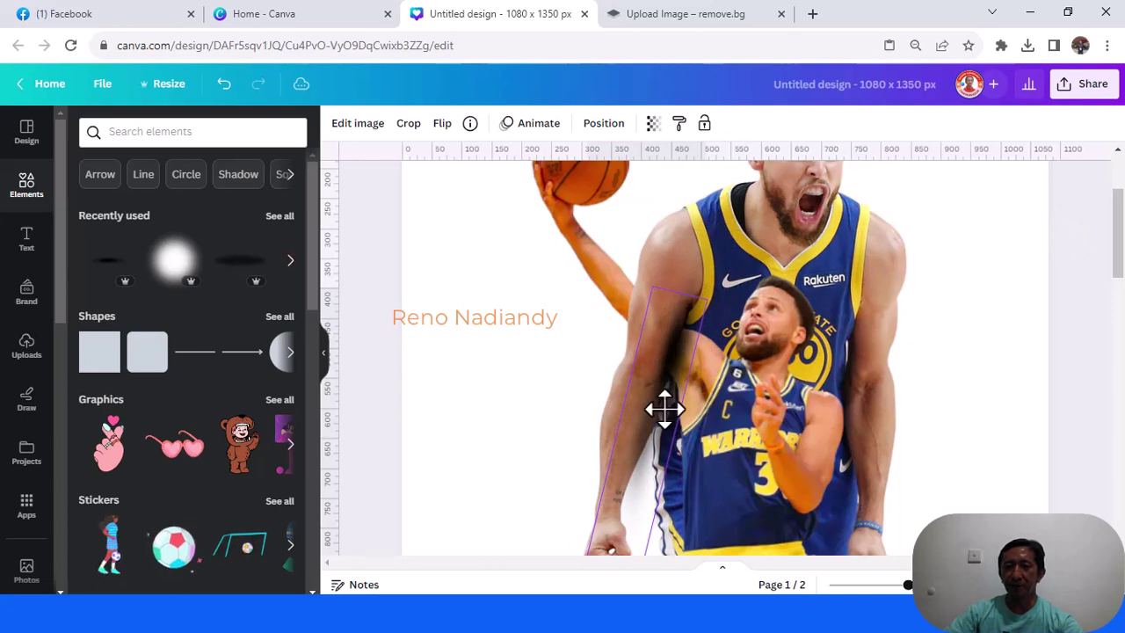
left_click(665, 408)
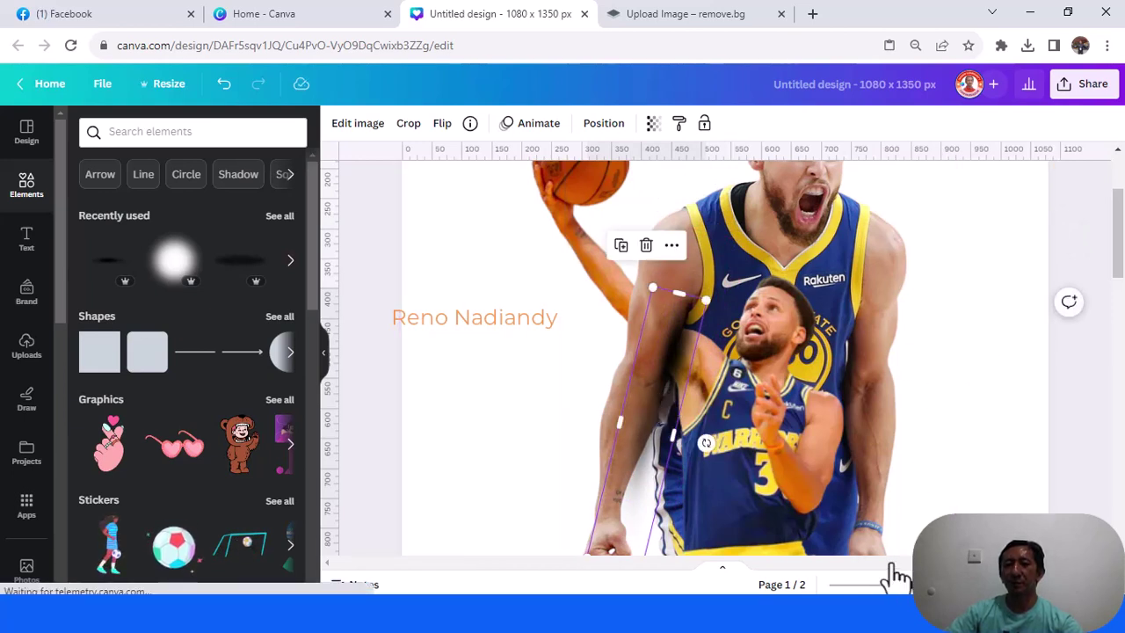
left_click_drag(893, 569, 879, 584)
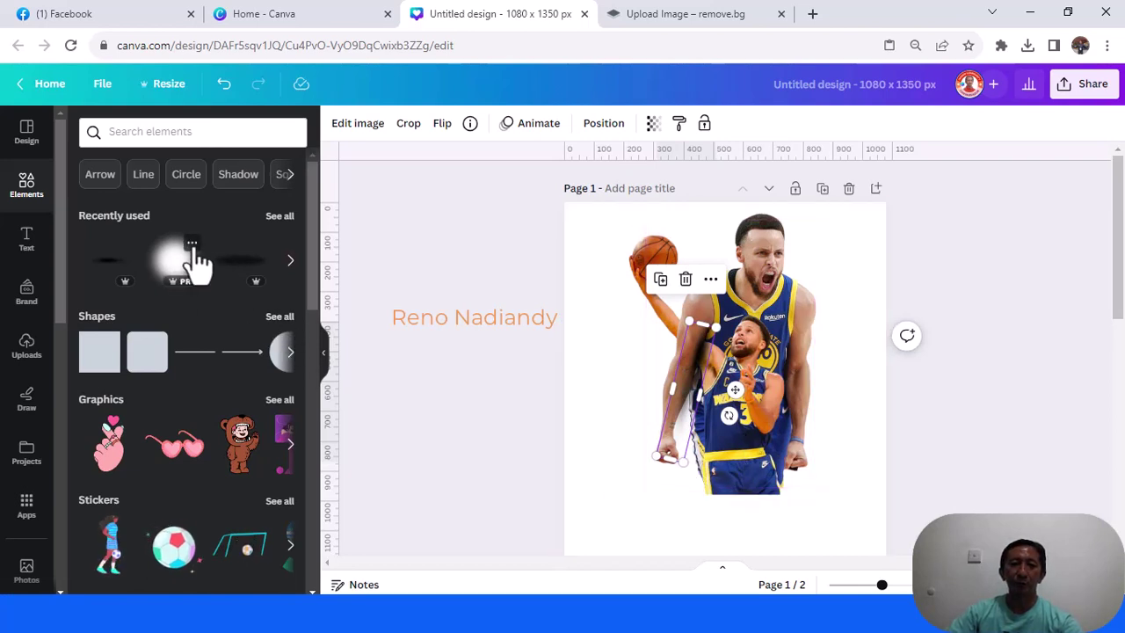
Step: Add the white blur circle gradient over the players' lower bodies and place a duplicate slightly lower to strengthen the fade
left_click(192, 243)
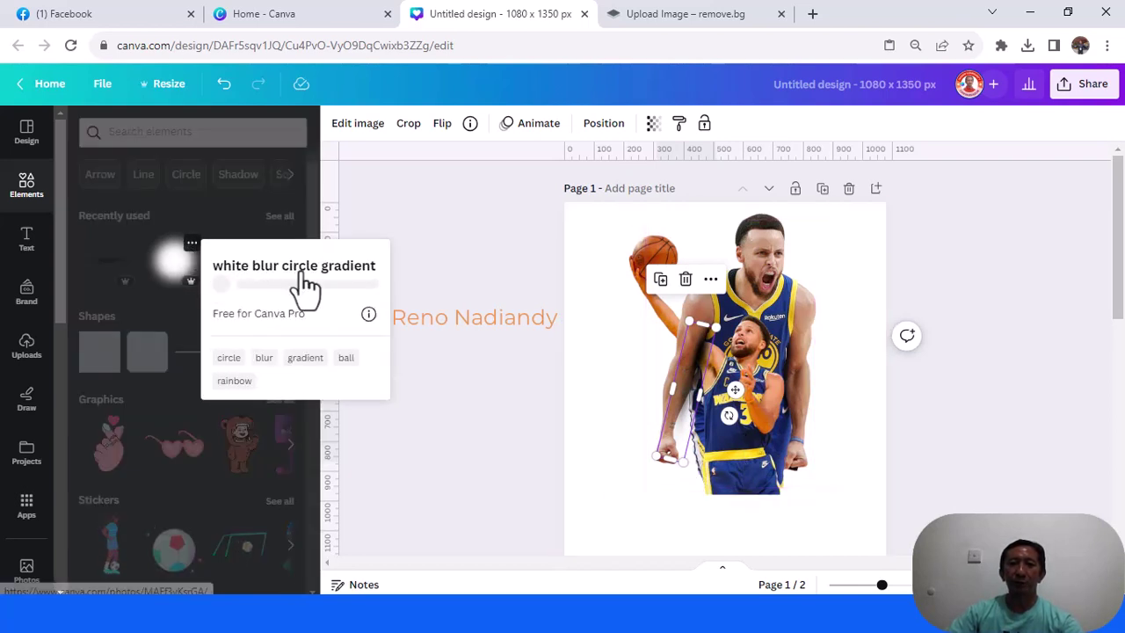
left_click(162, 264)
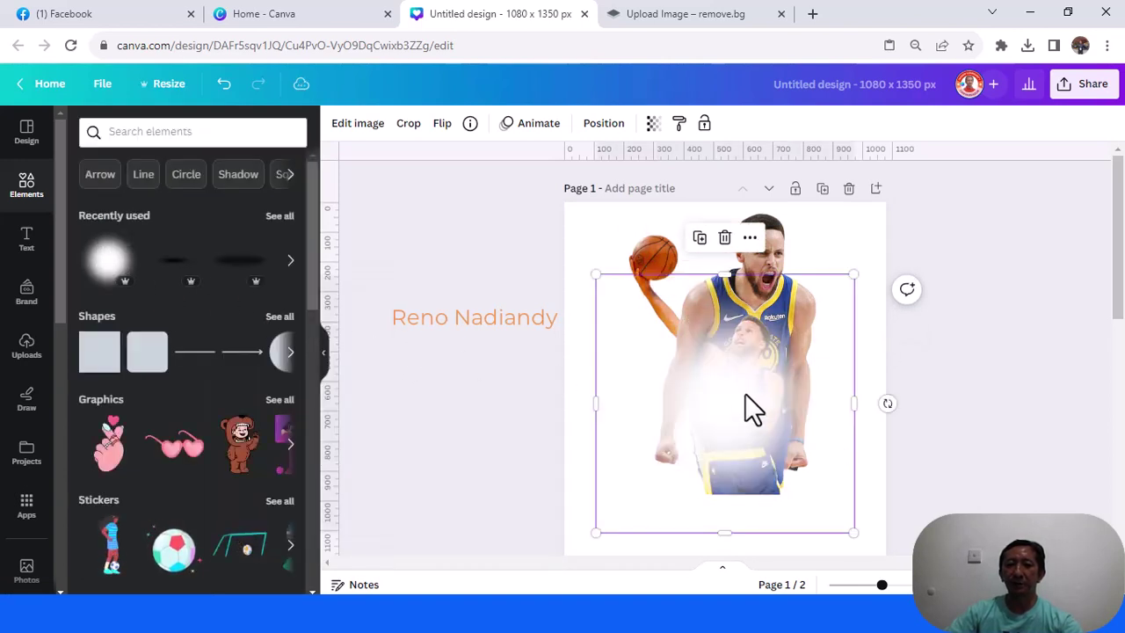
left_click_drag(744, 397, 781, 467)
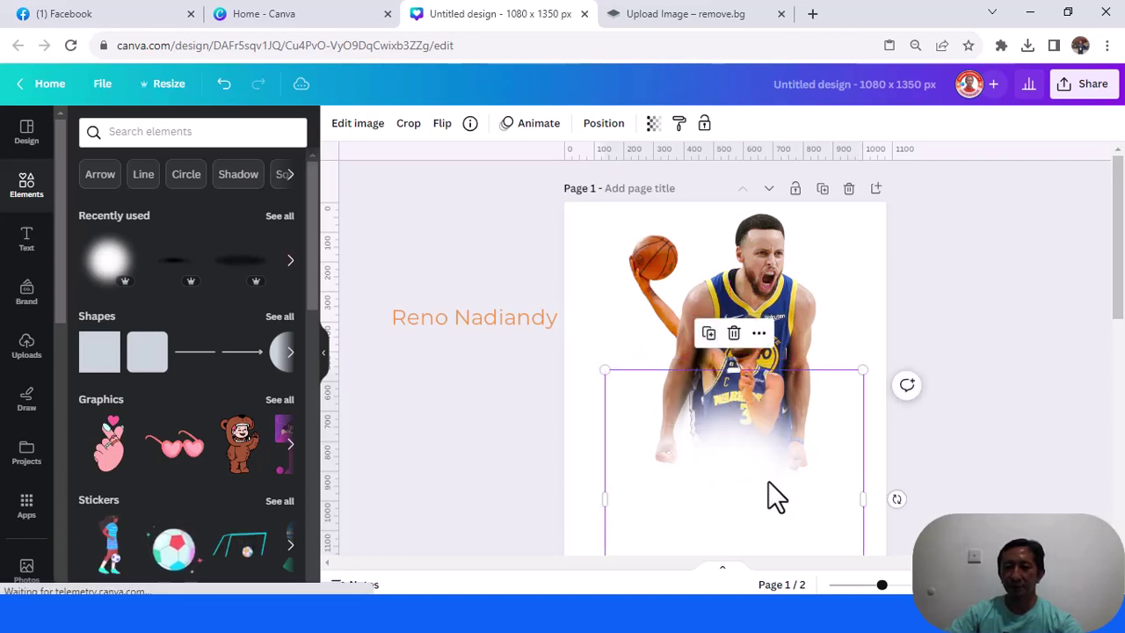
left_click(708, 334)
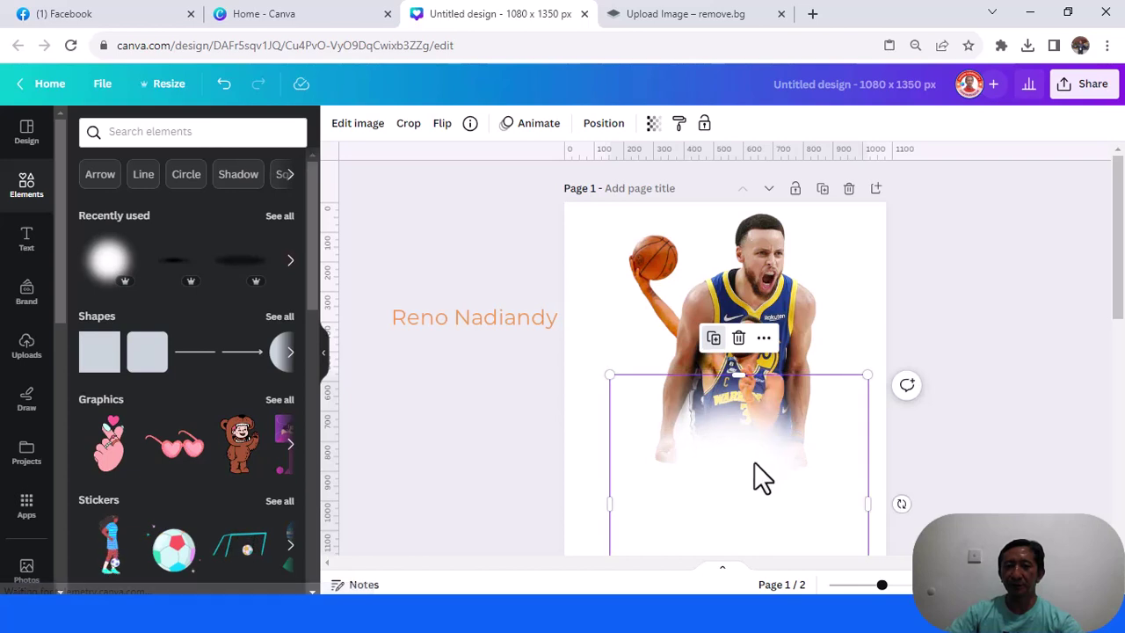
left_click_drag(761, 477, 726, 482)
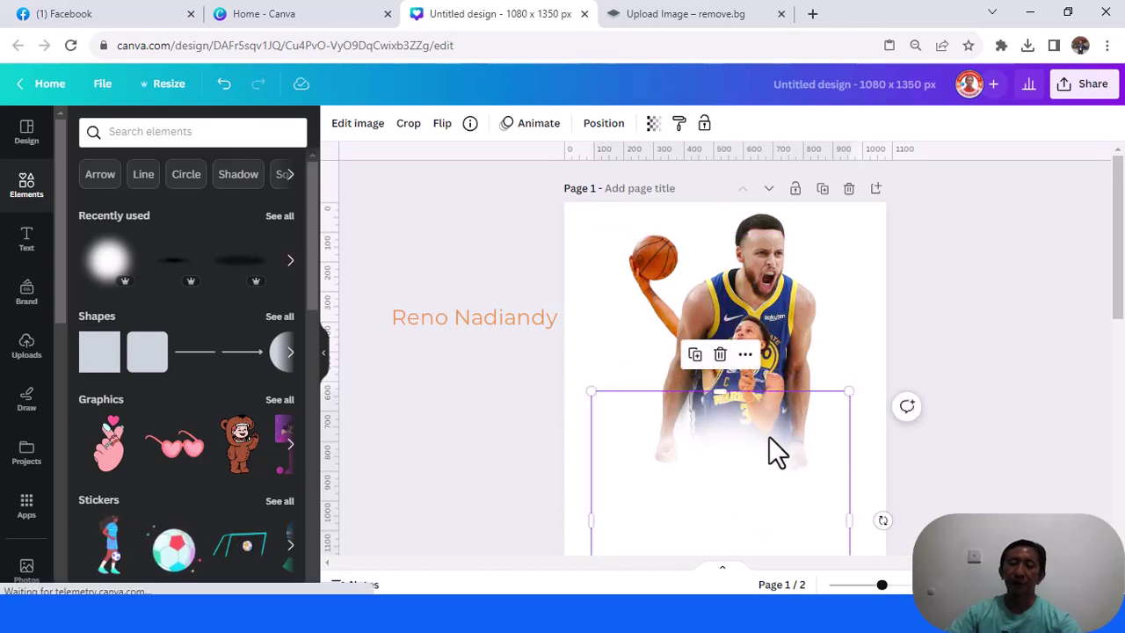
Step: Copy the dribbling player from page 2 and paste him onto page 1
scroll(772, 416, "down", 1)
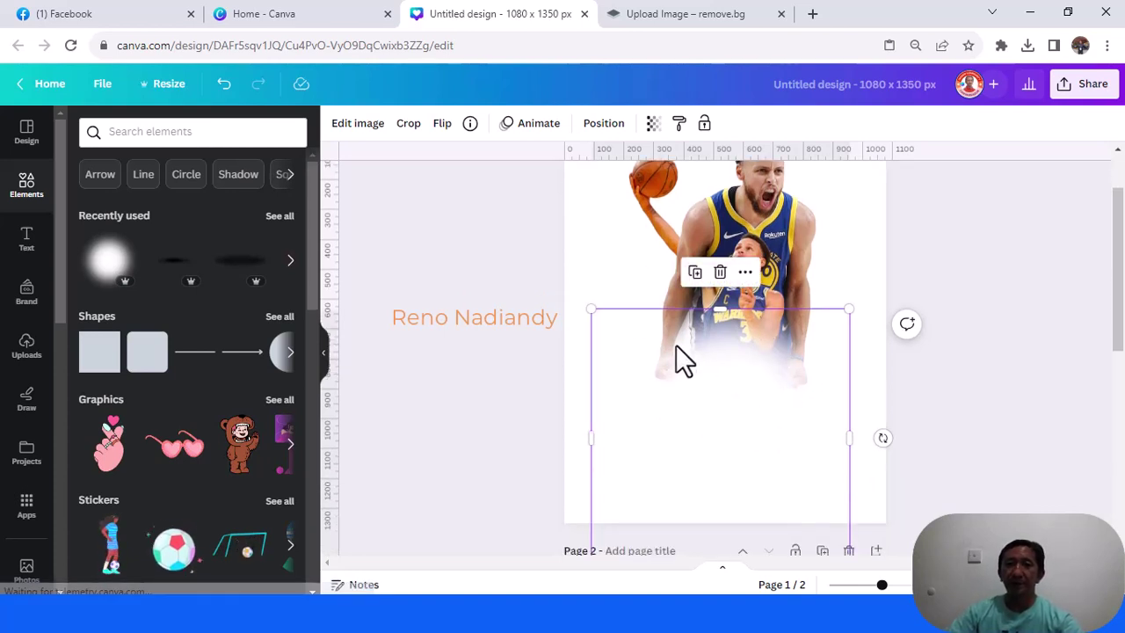
scroll(749, 412, "down", 3)
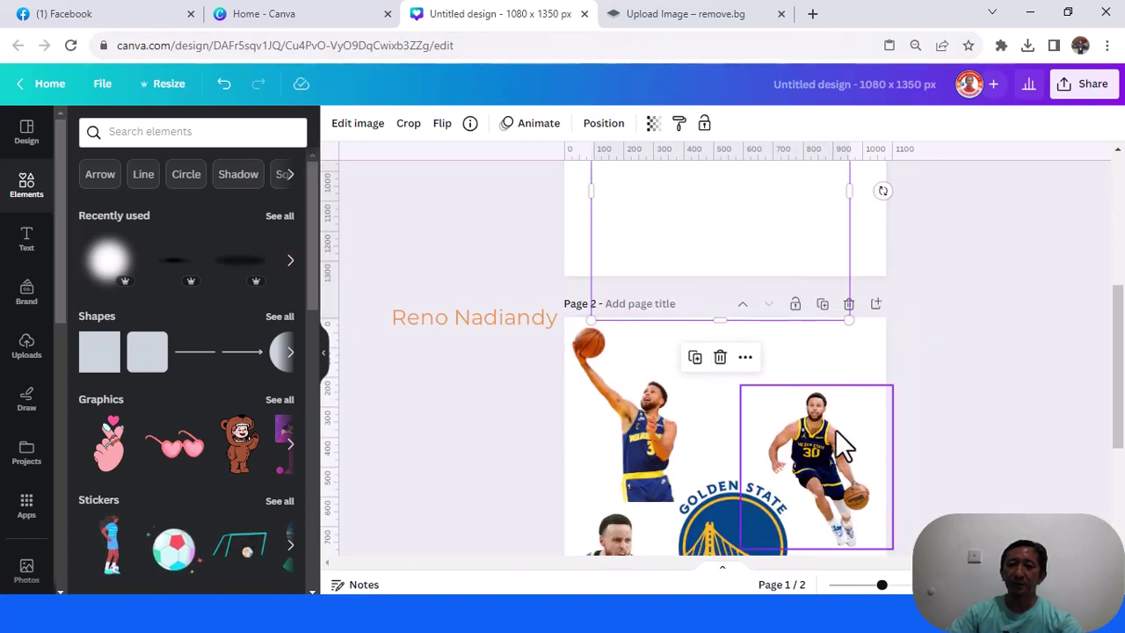
right_click(835, 431)
left_click(888, 183)
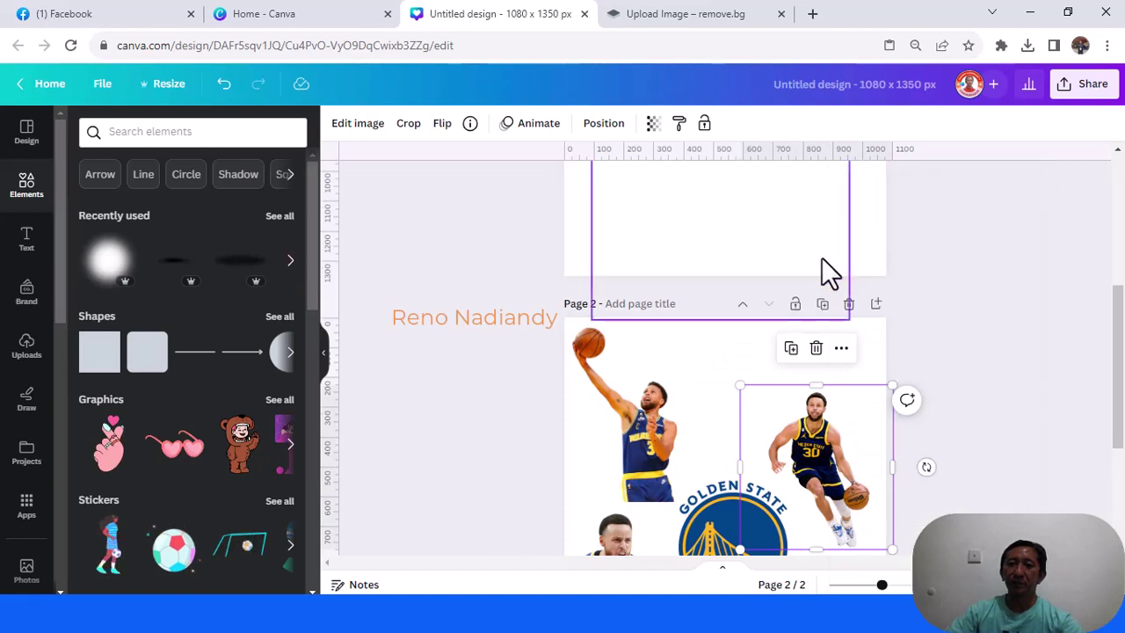
scroll(822, 263, "up", 2)
right_click(816, 361)
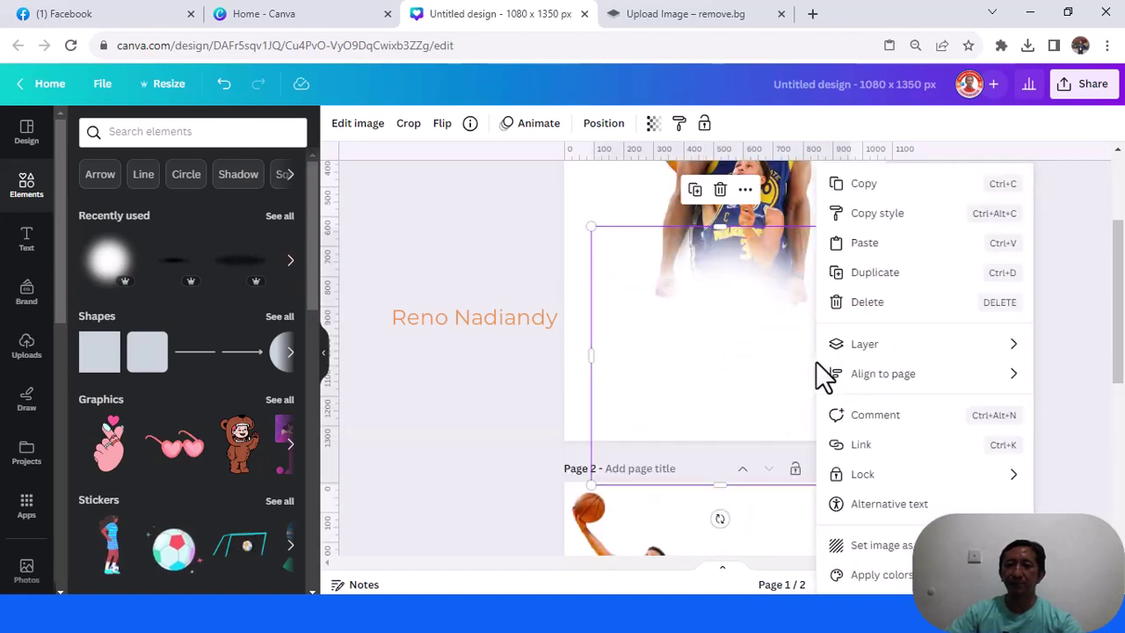
mouse_move(861, 351)
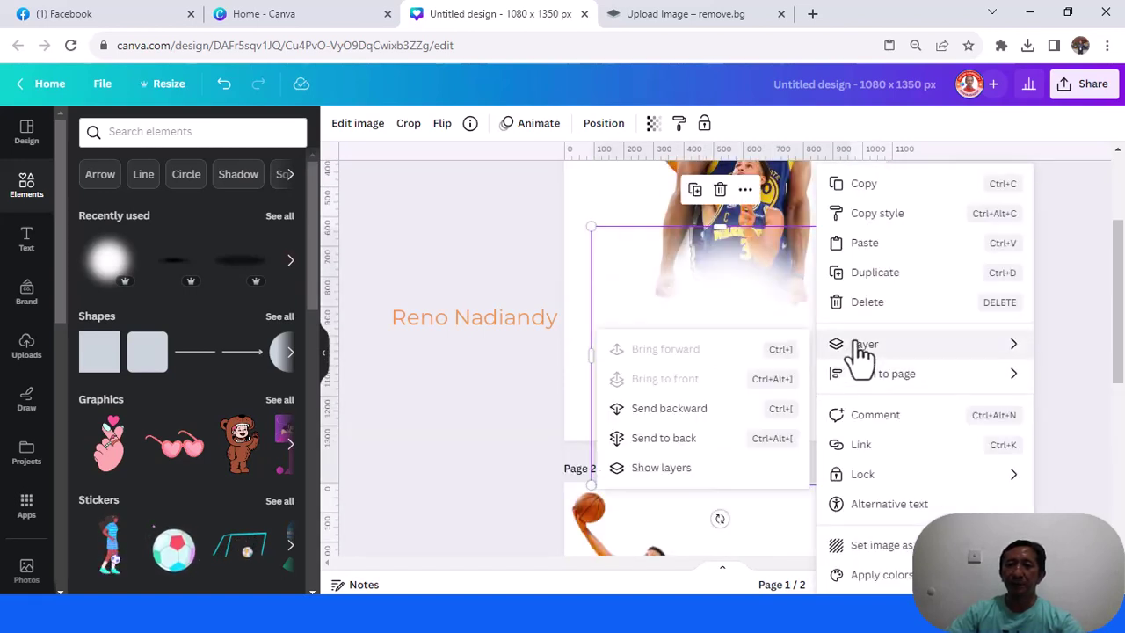
left_click(865, 250)
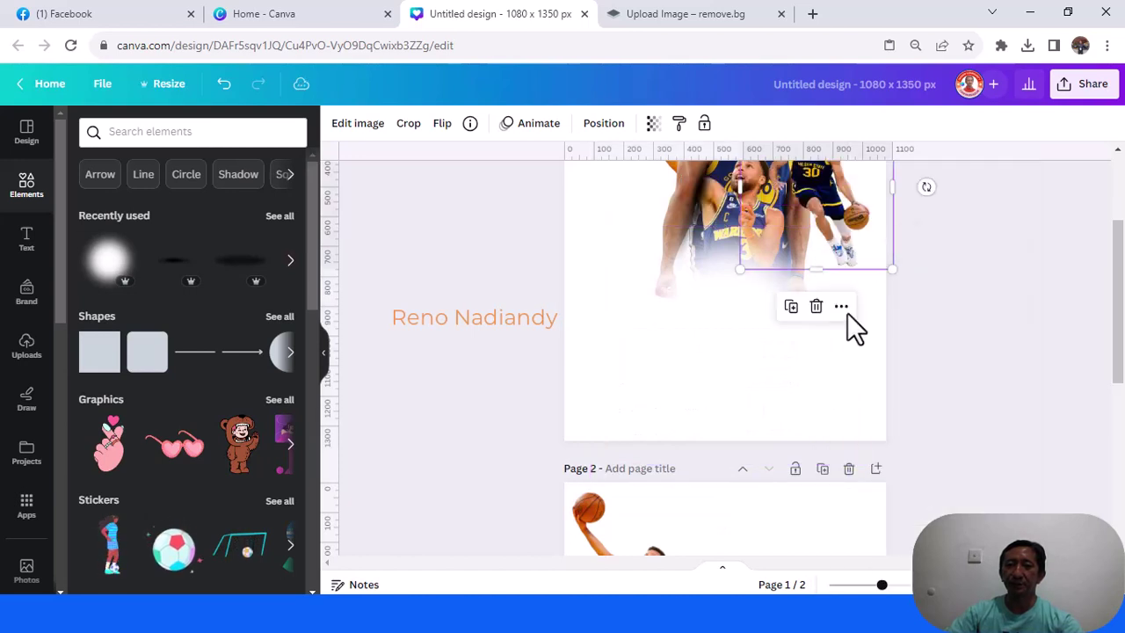
Step: Enlarge the dribbling player, tilt him slightly counterclockwise and place him over the faded area in the lower half of page 1
left_click_drag(865, 219, 758, 361)
left_click_drag(838, 254, 841, 254)
left_click_drag(734, 470, 765, 489)
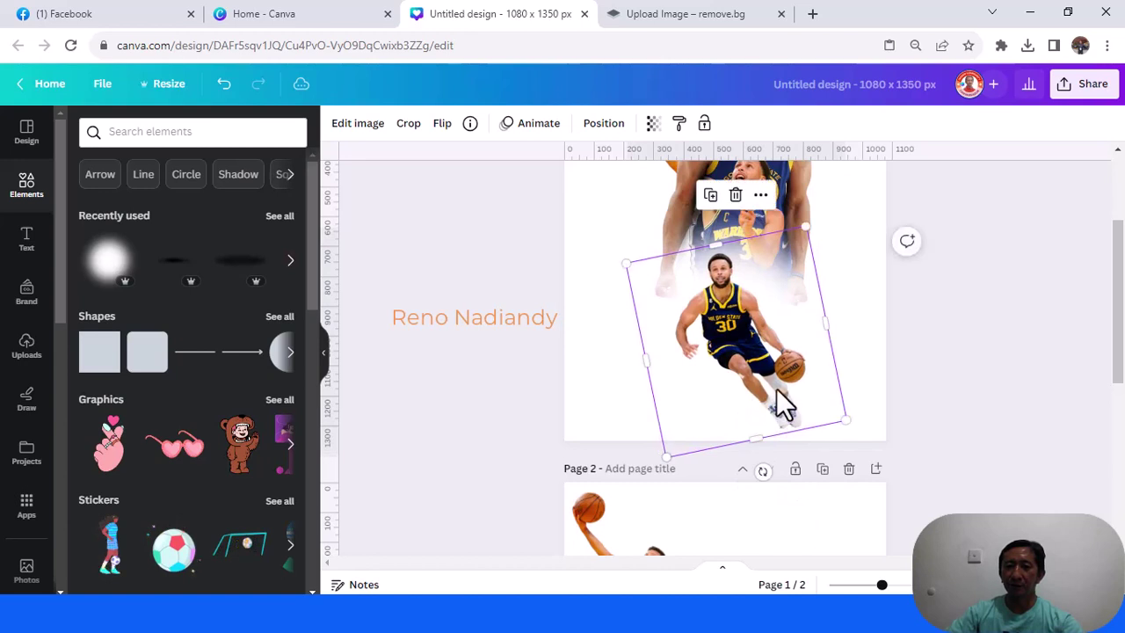
left_click_drag(779, 402, 772, 380)
scroll(850, 411, "up", 3)
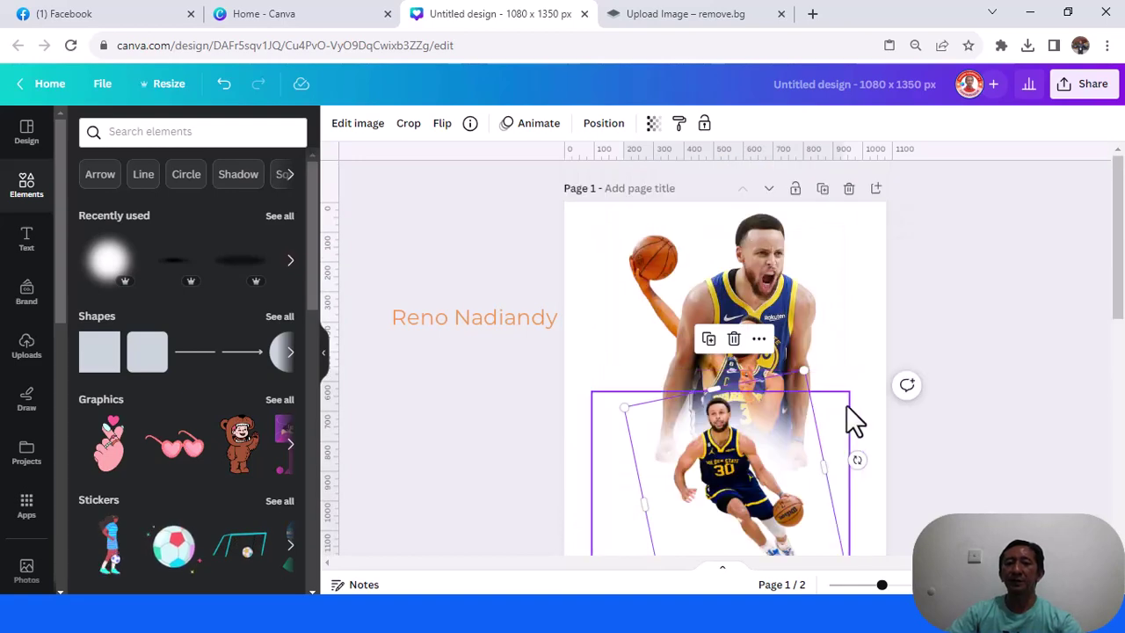
scroll(778, 386, "down", 2)
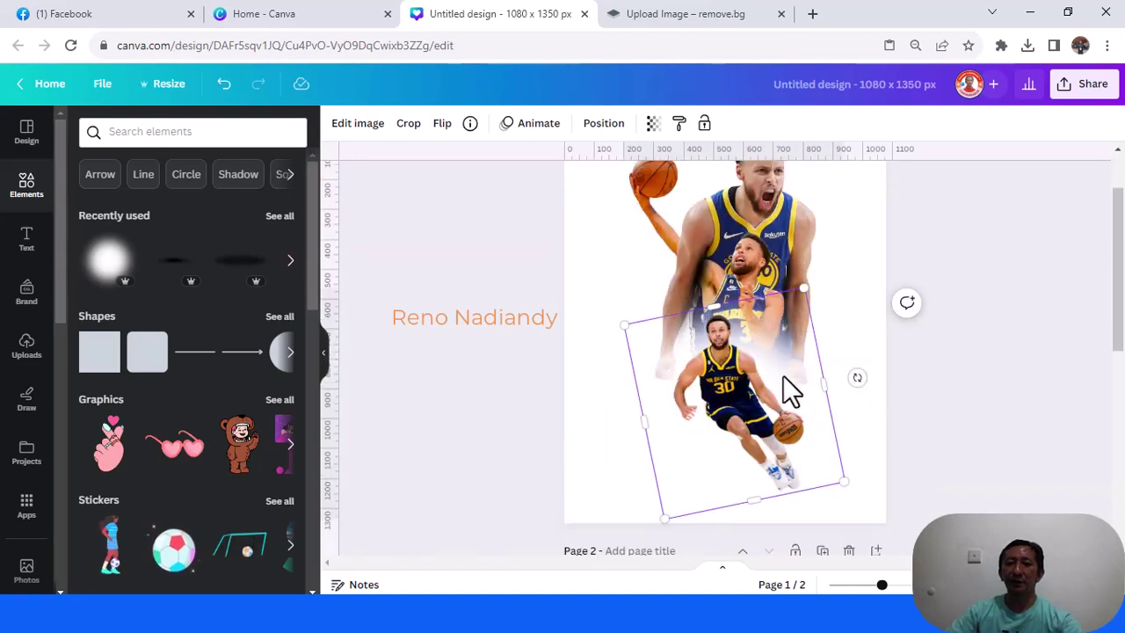
Step: Copy the Golden State Warriors logo from page 2 and paste it onto page 1
scroll(747, 446, "down", 4)
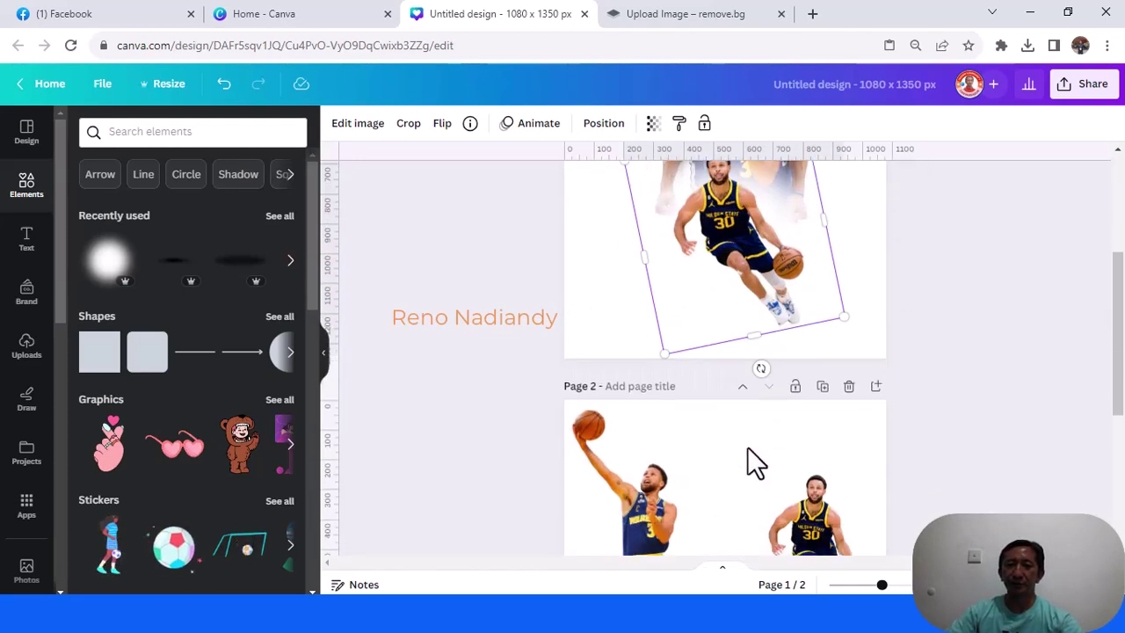
scroll(744, 419, "down", 1)
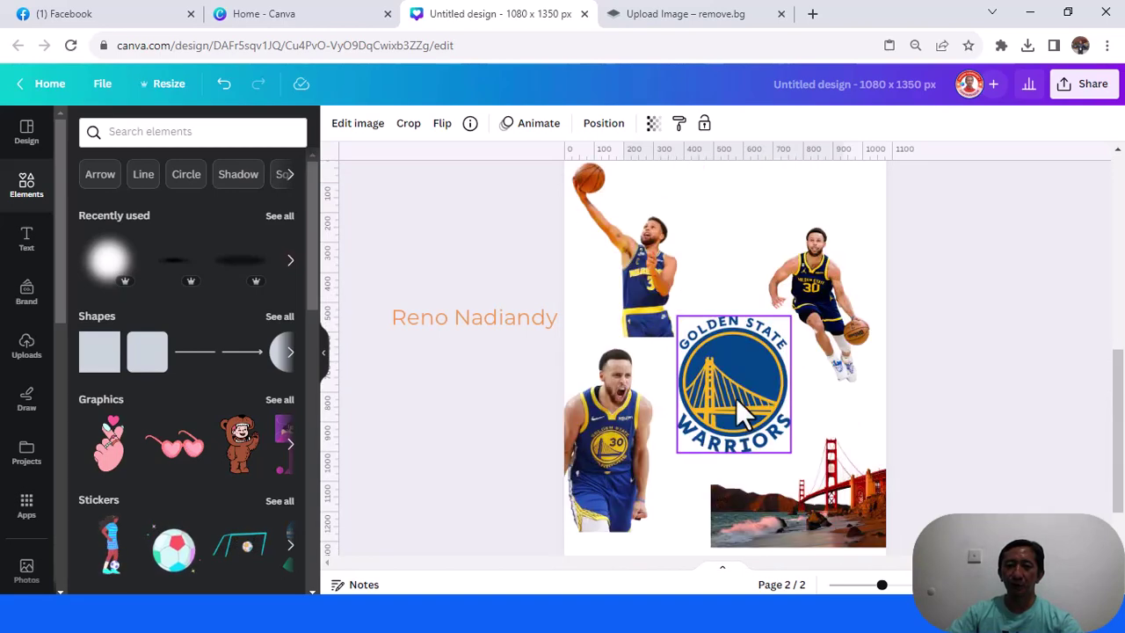
right_click(730, 390)
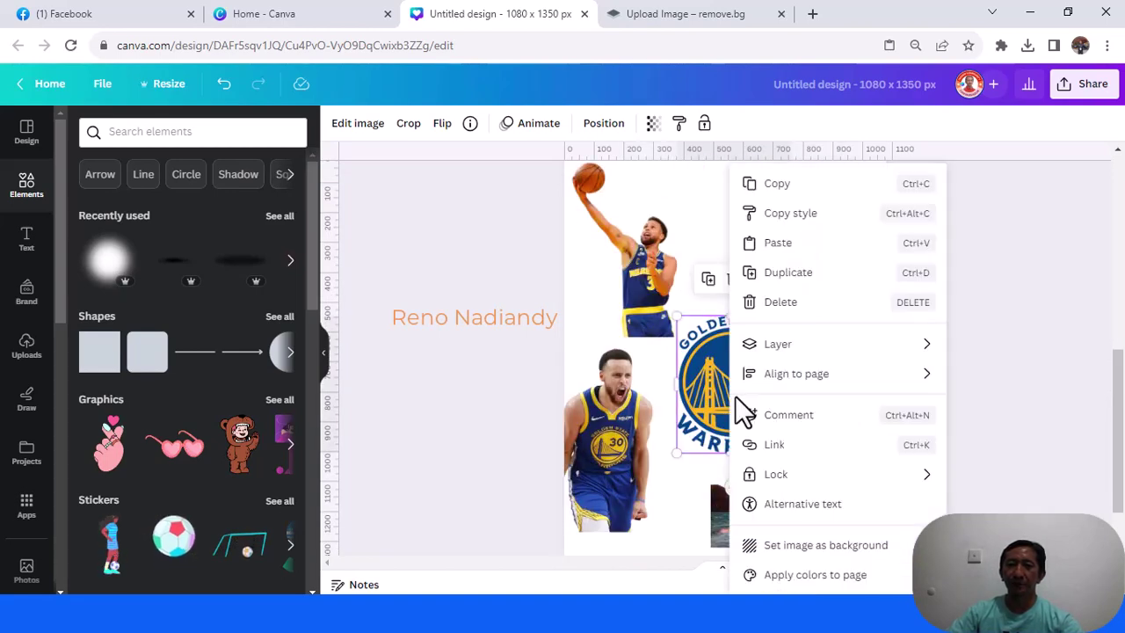
left_click(785, 185)
scroll(753, 257, "up", 6)
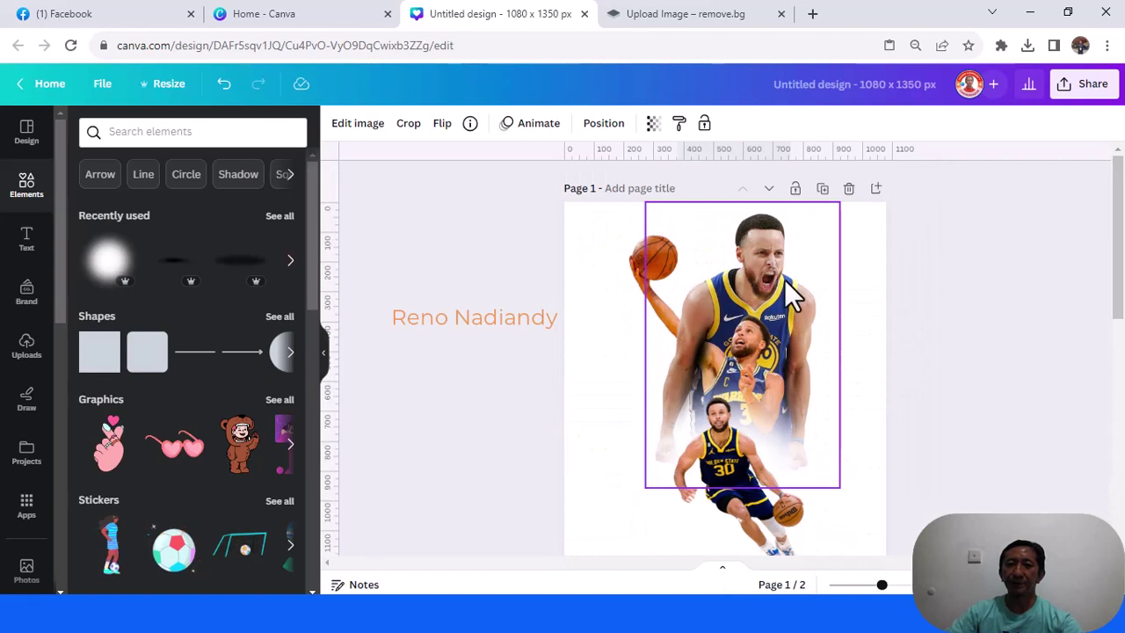
right_click(784, 280)
left_click(842, 253)
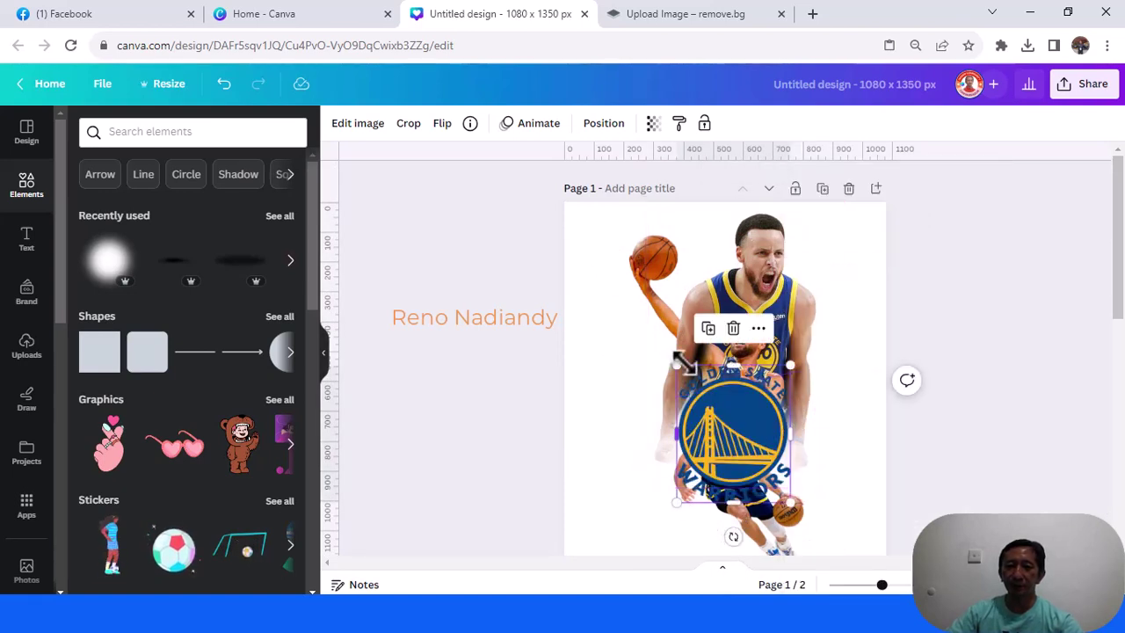
Step: Enlarge the Warriors logo, place it around the large player's upper body and send it to the back, behind all the players
left_click_drag(657, 345, 606, 282)
left_click_drag(690, 413, 735, 350)
right_click(734, 347)
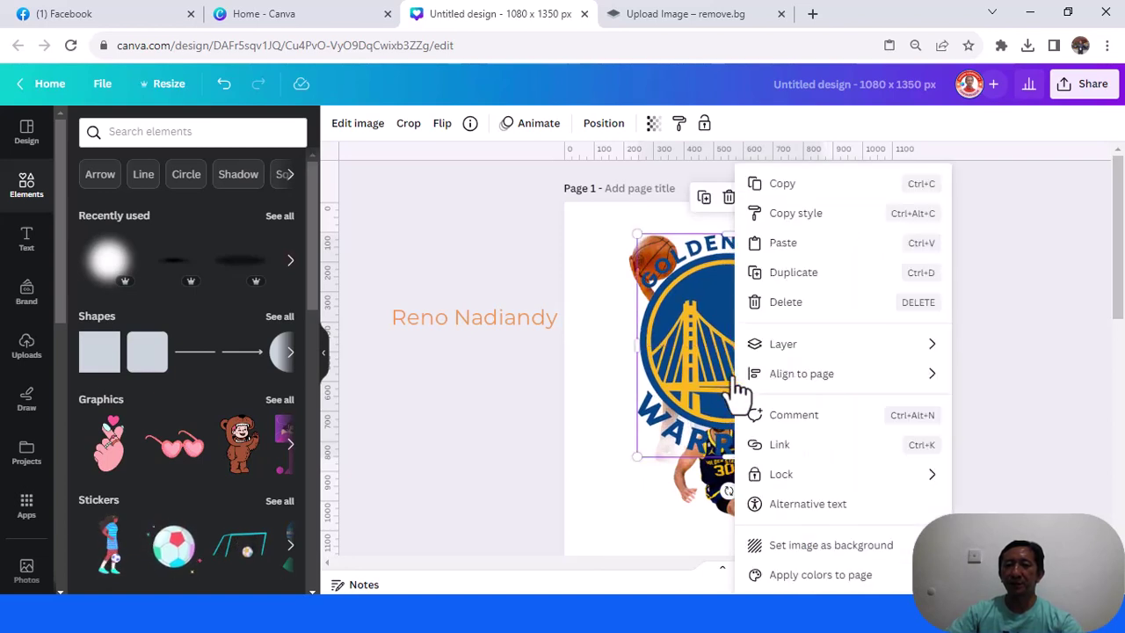
mouse_move(810, 349)
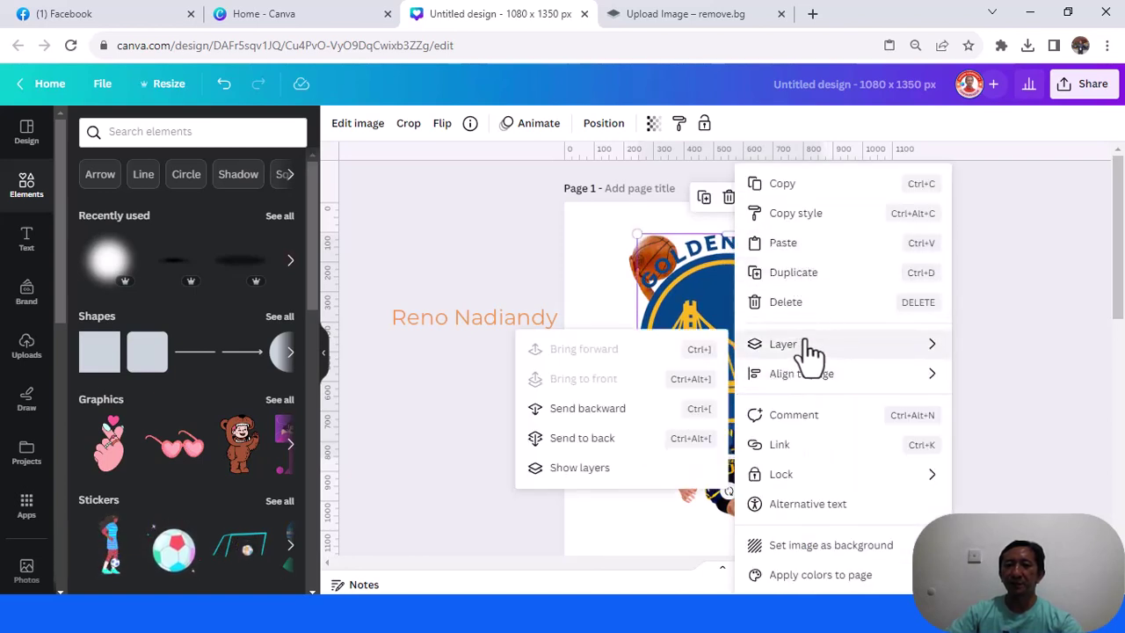
mouse_move(757, 347)
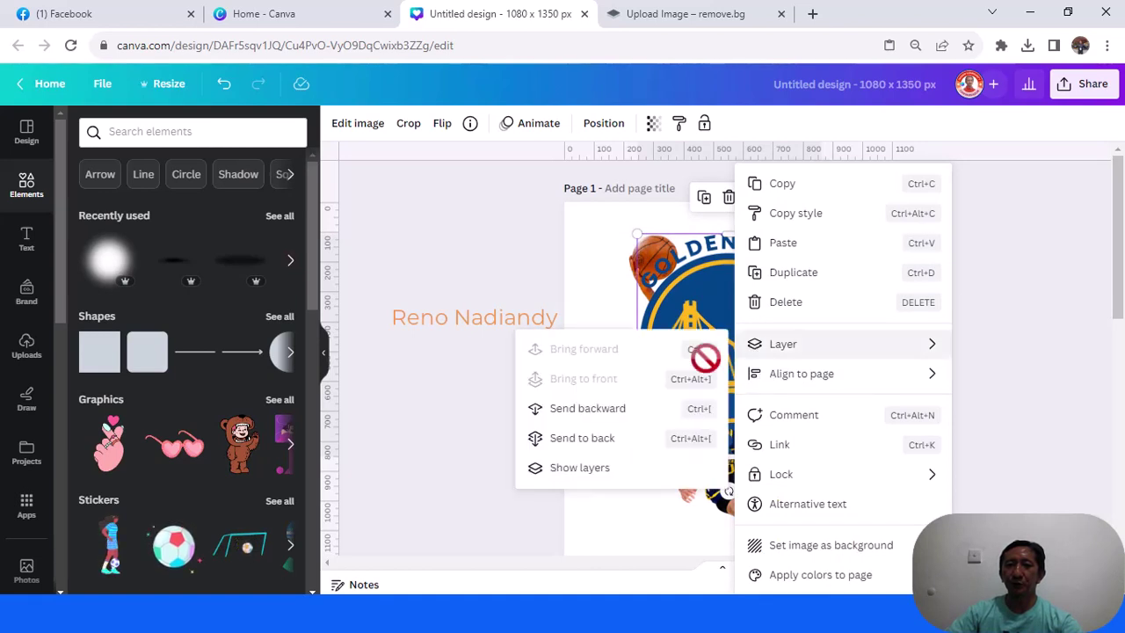
left_click(619, 436)
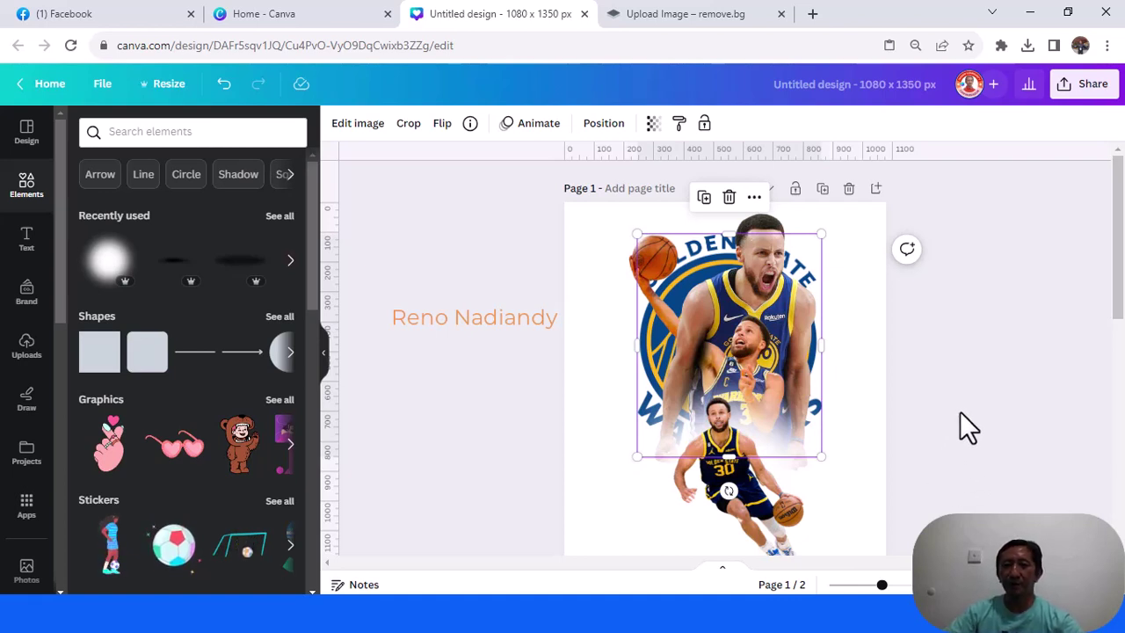
Step: Copy the Golden Gate Bridge photo from page 2 and paste it onto page 1
scroll(720, 427, "down", 1)
left_click(721, 431)
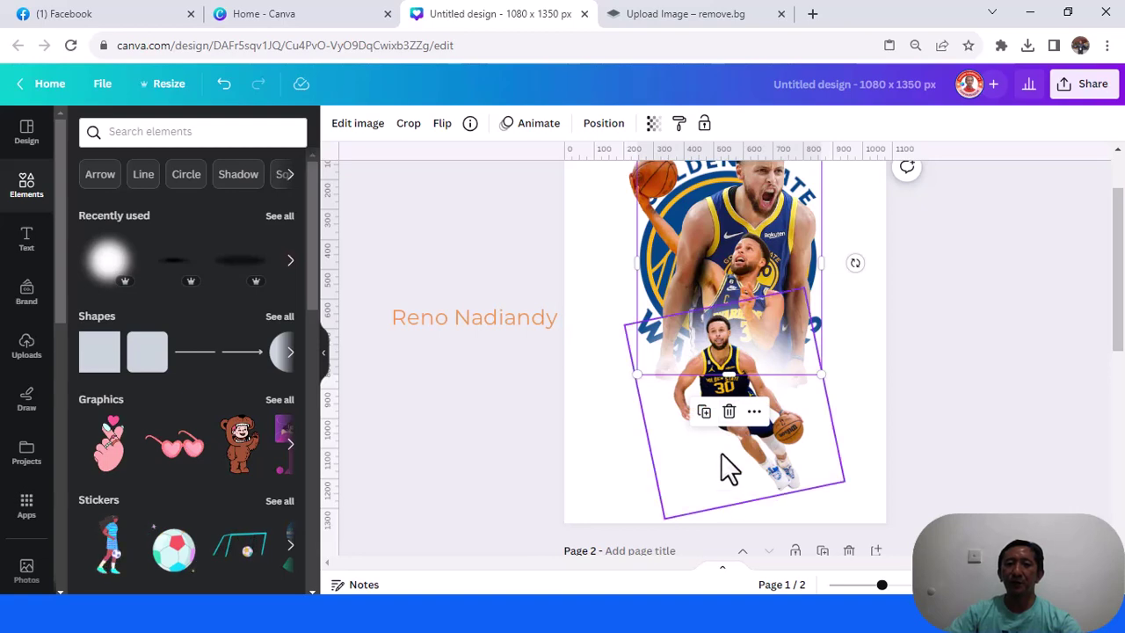
scroll(747, 452, "down", 5)
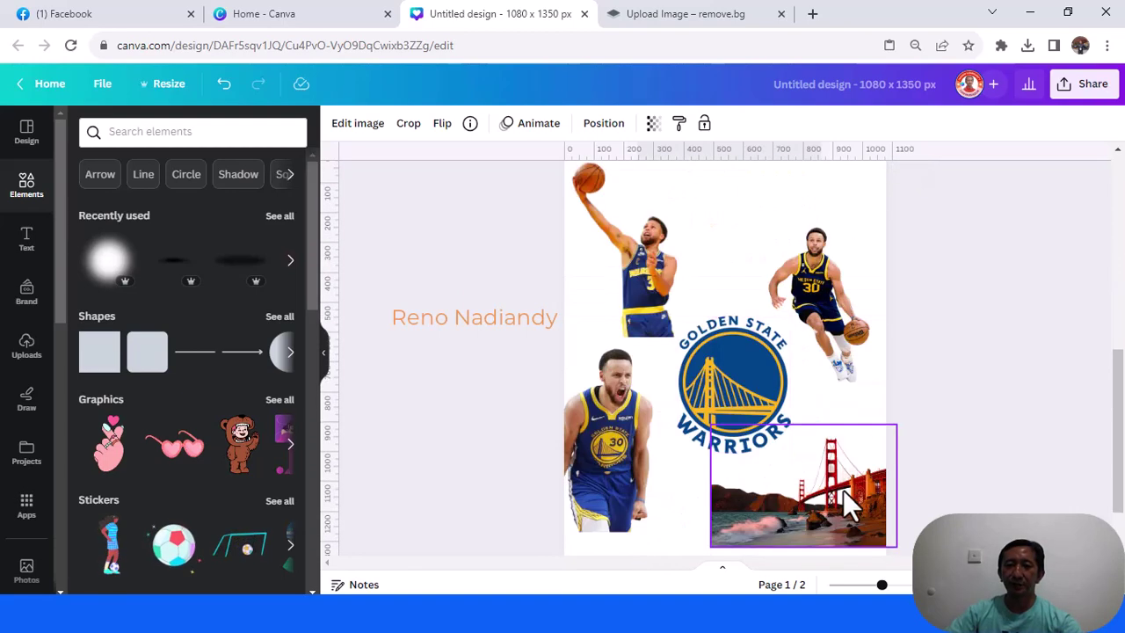
right_click(841, 504)
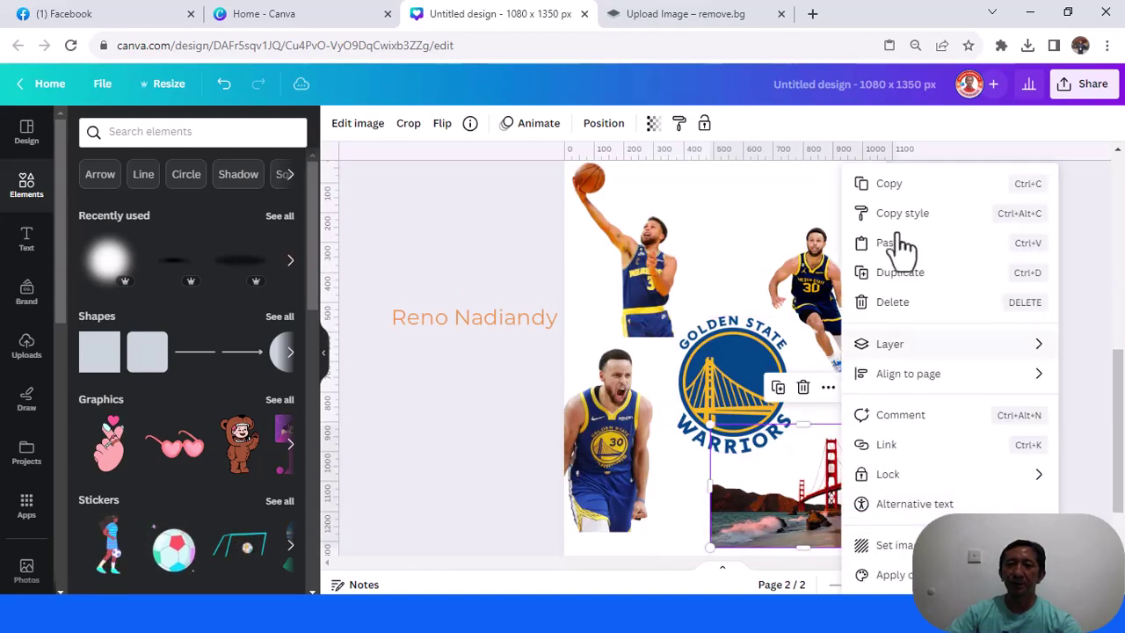
left_click(890, 185)
scroll(770, 283, "up", 5)
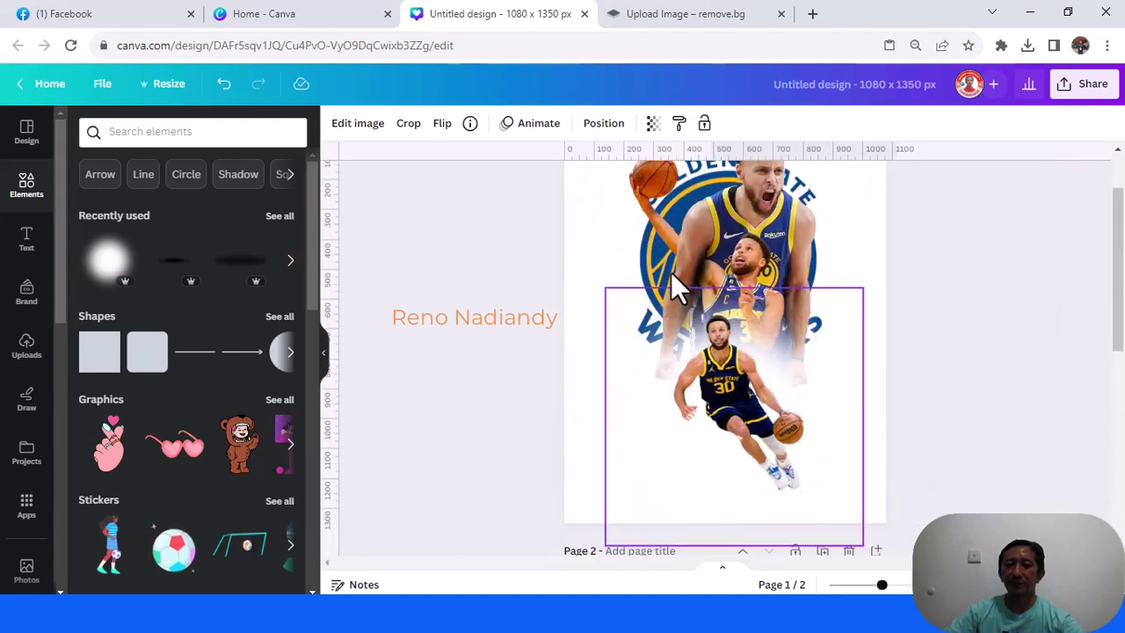
right_click(672, 272)
left_click(731, 242)
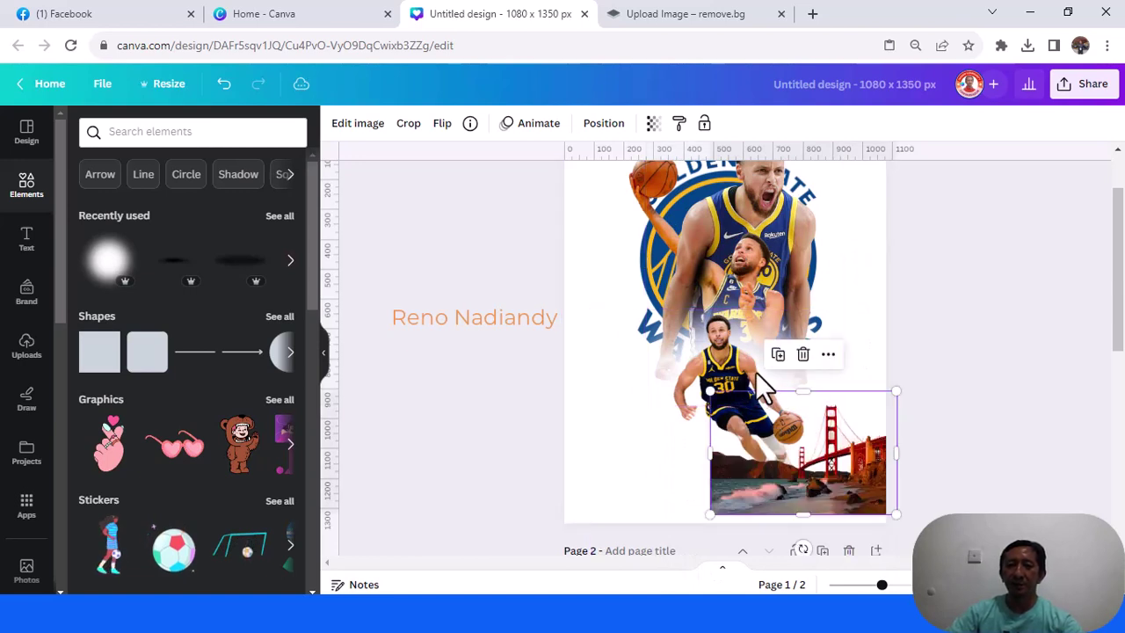
Step: Move the bridge photo to the left side of page 1 and set its saturation to -100 to make it black and white
left_click_drag(782, 402, 638, 248)
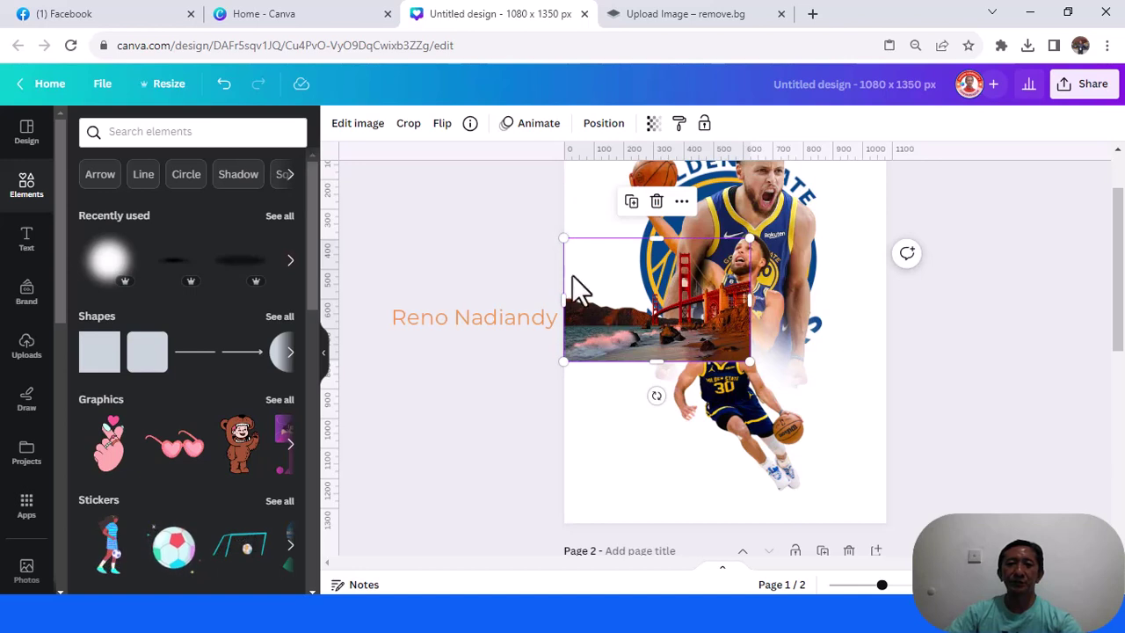
left_click(388, 132)
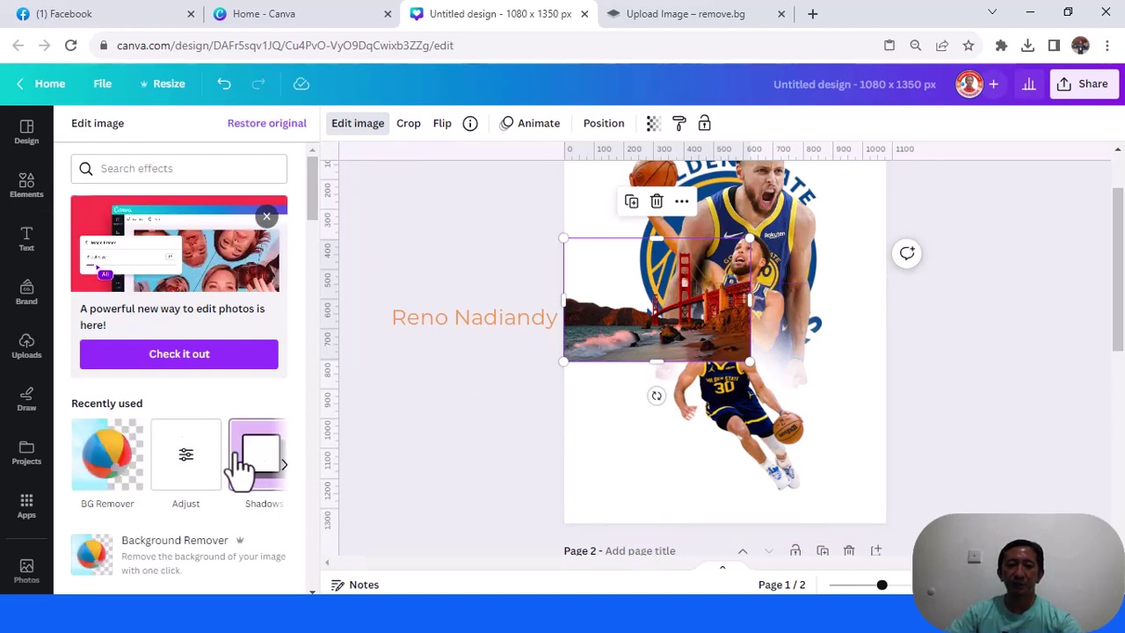
scroll(179, 466, "down", 1)
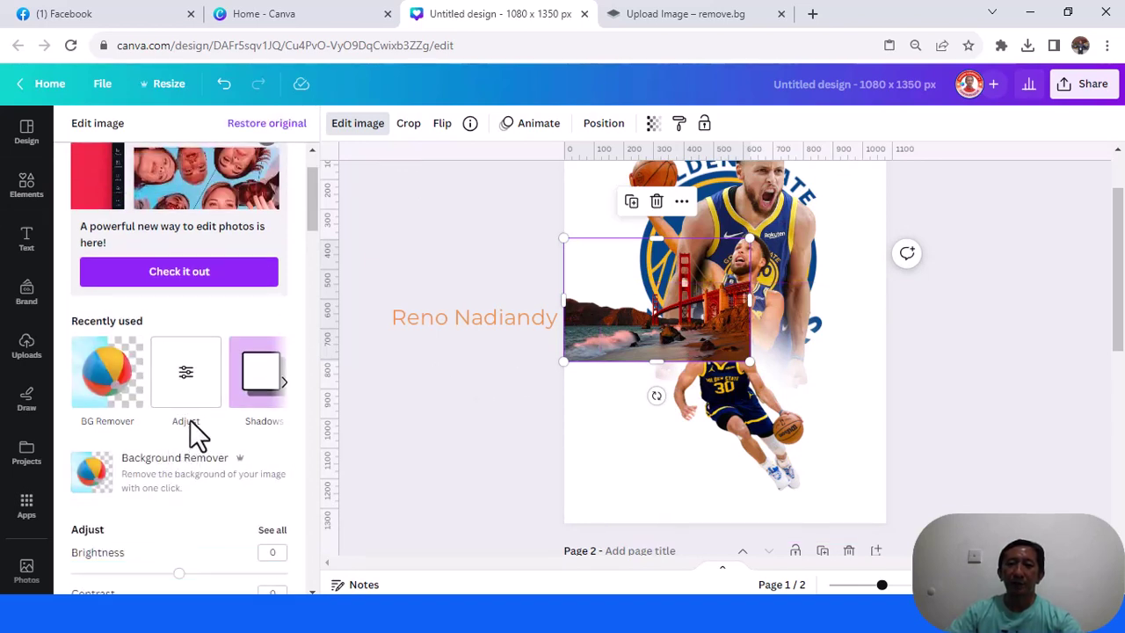
left_click(180, 386)
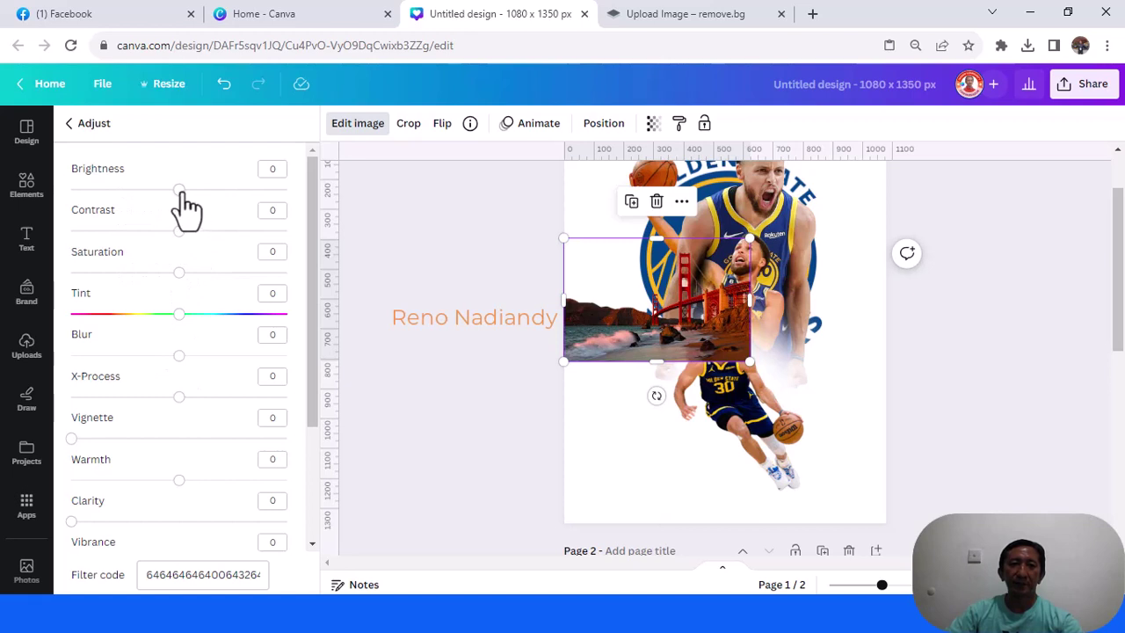
left_click_drag(179, 272, 71, 273)
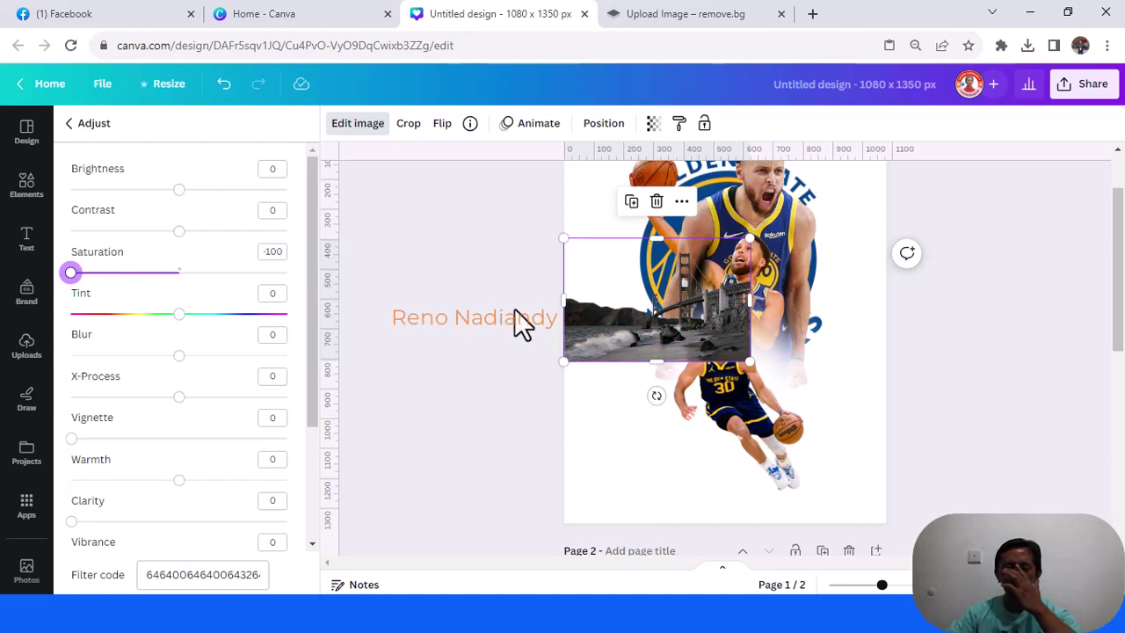
Step: Crop away the bridge photo's left part, then move it up to the page's left edge beside the raised arm and enlarge it slightly
left_click_drag(636, 337, 627, 303)
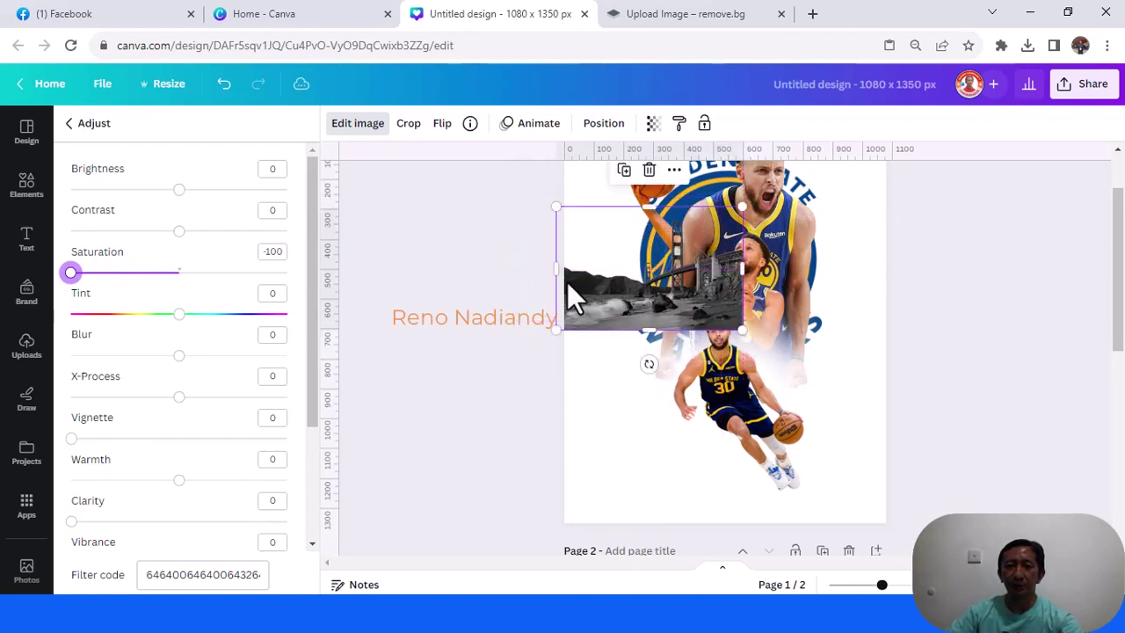
left_click_drag(556, 274, 622, 300)
left_click_drag(709, 294, 642, 273)
mouse_move(690, 312)
left_mouse_down()
mouse_move(673, 299)
mouse_move(686, 313)
left_mouse_up()
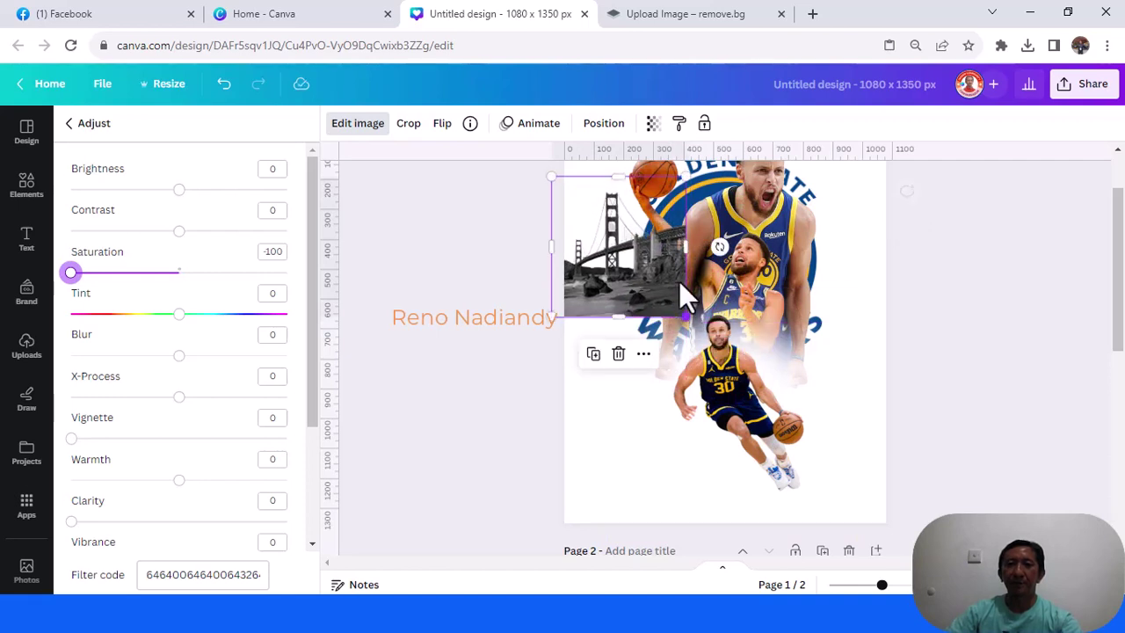
scroll(768, 340, "up", 2)
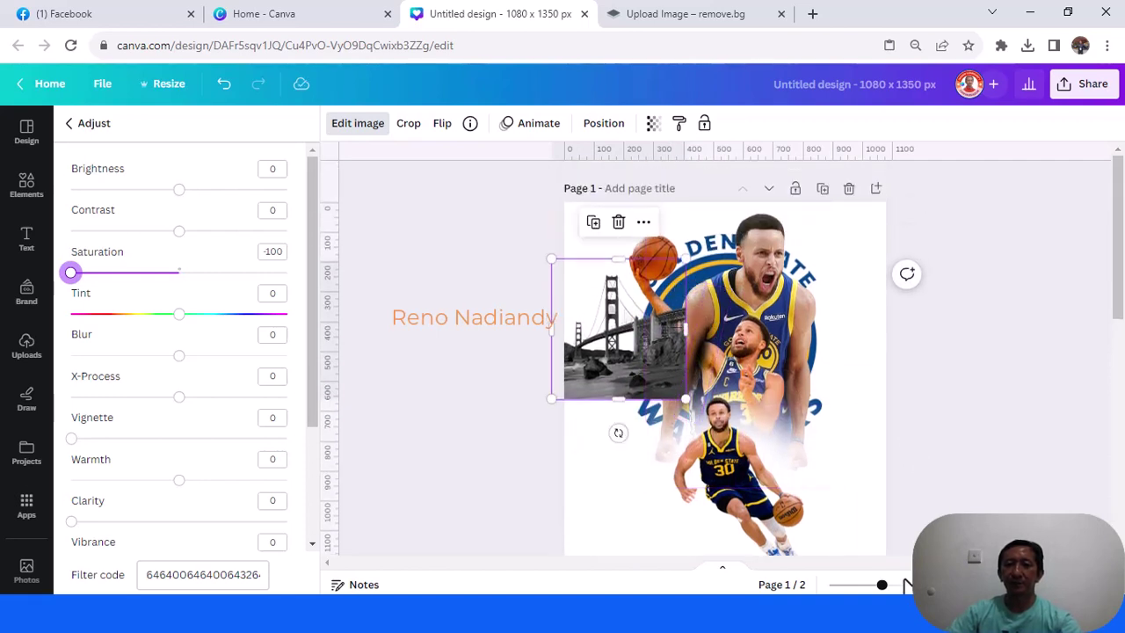
Step: Send the bridge photo to the back, behind the Warriors logo, and enlarge it very slightly from its upper-left corner
left_click_drag(882, 584, 869, 584)
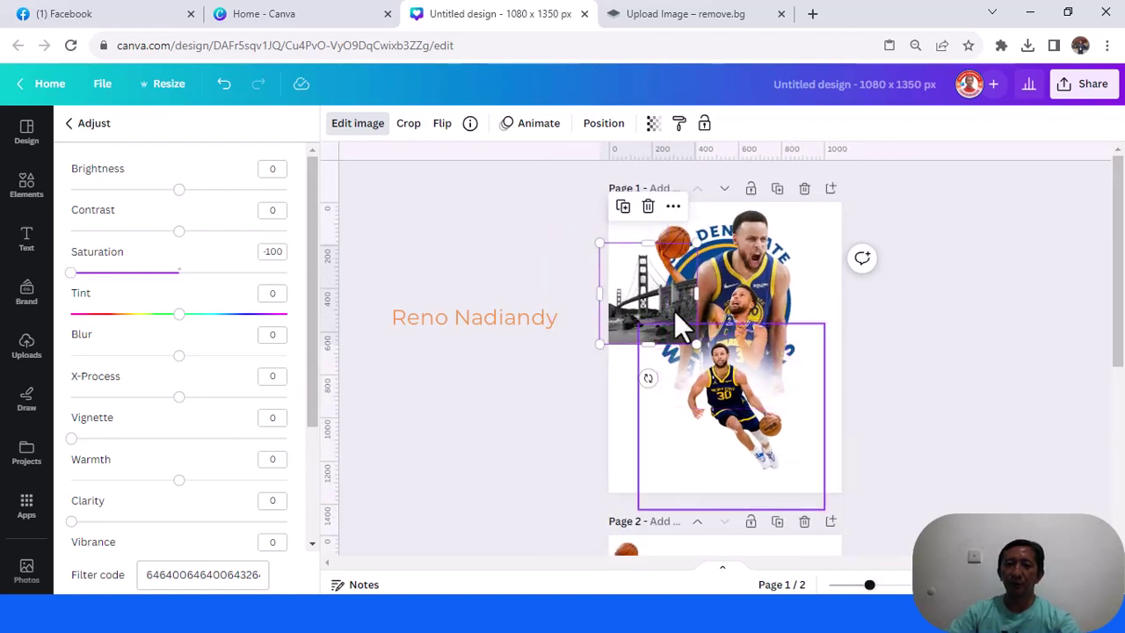
right_click(629, 302)
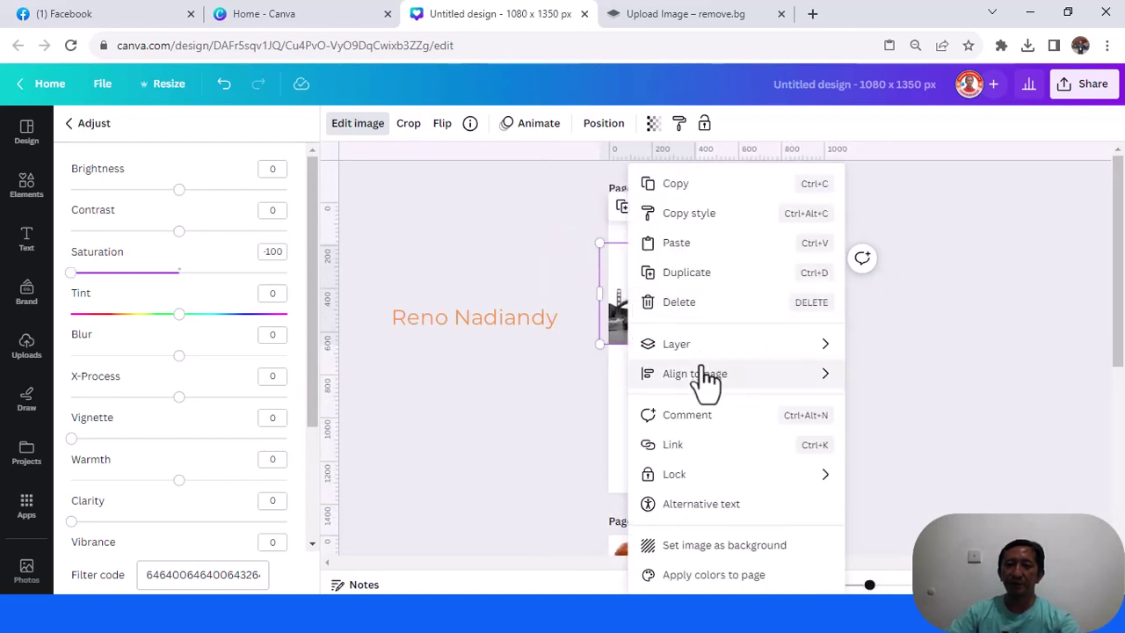
mouse_move(708, 357)
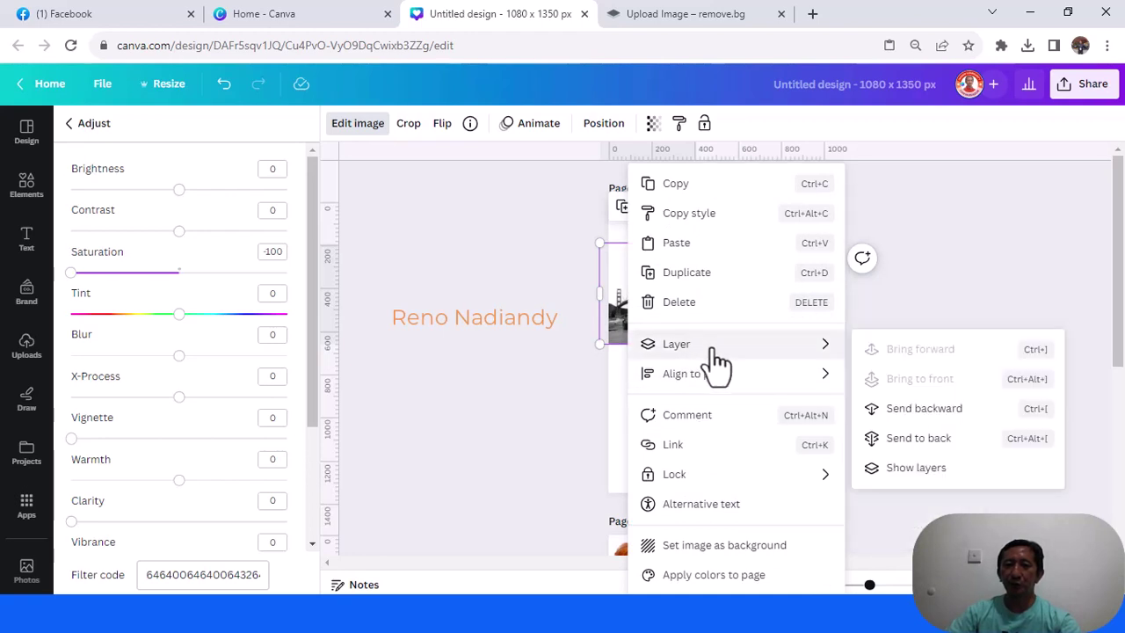
left_click(937, 437)
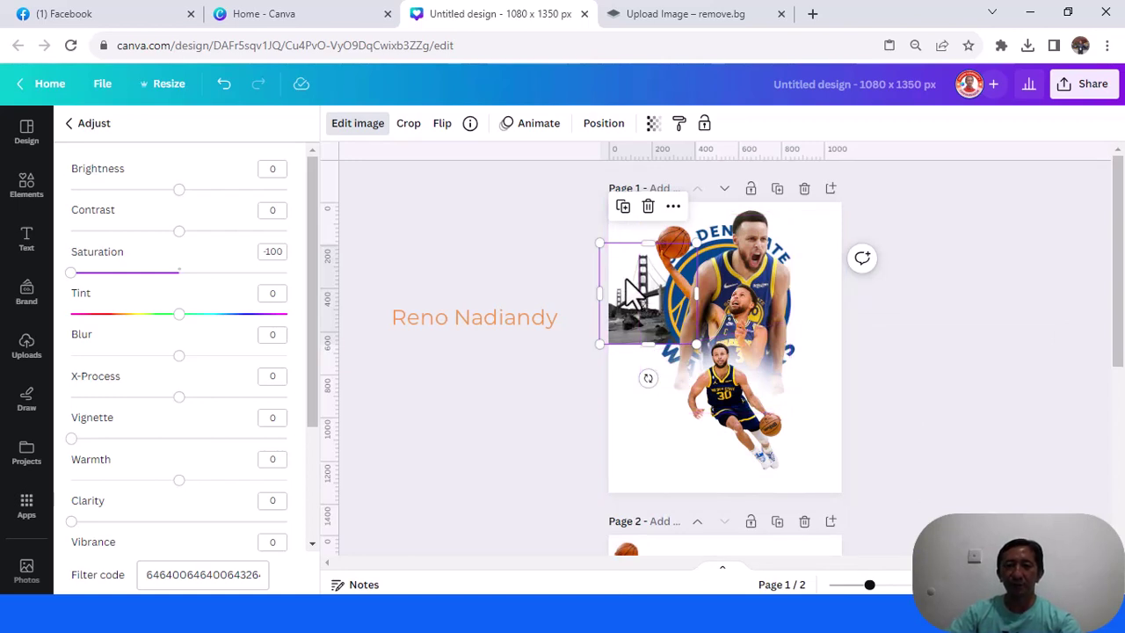
left_click_drag(600, 243, 598, 241)
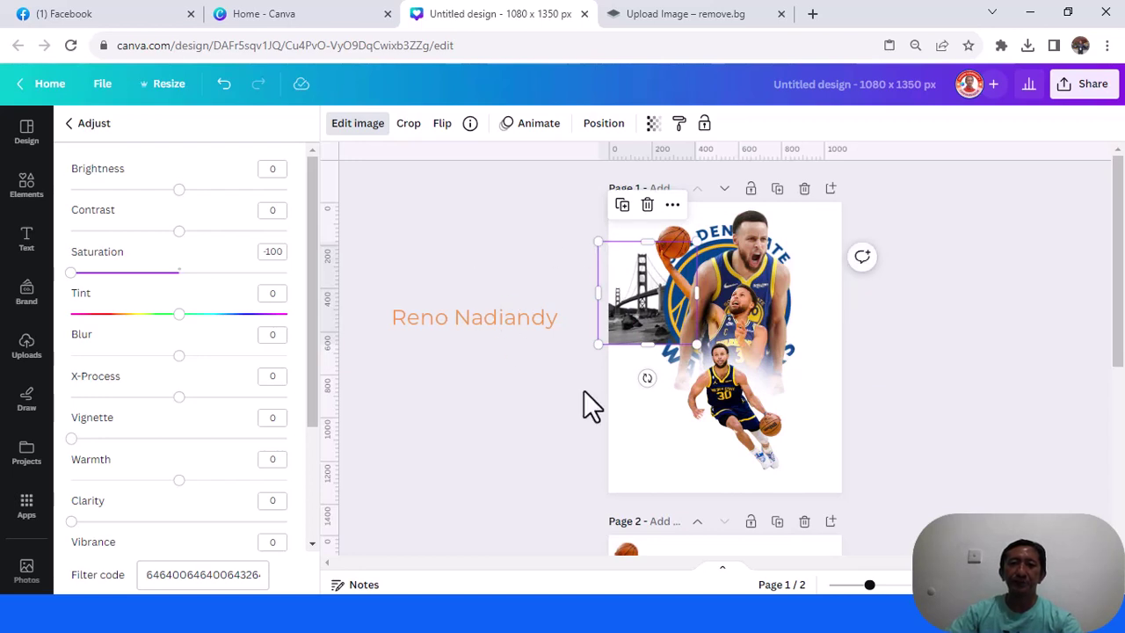
Step: Add the white blur circle gradient, size it to about 599 px and place it over the lower part of the bridge photo
left_click(51, 188)
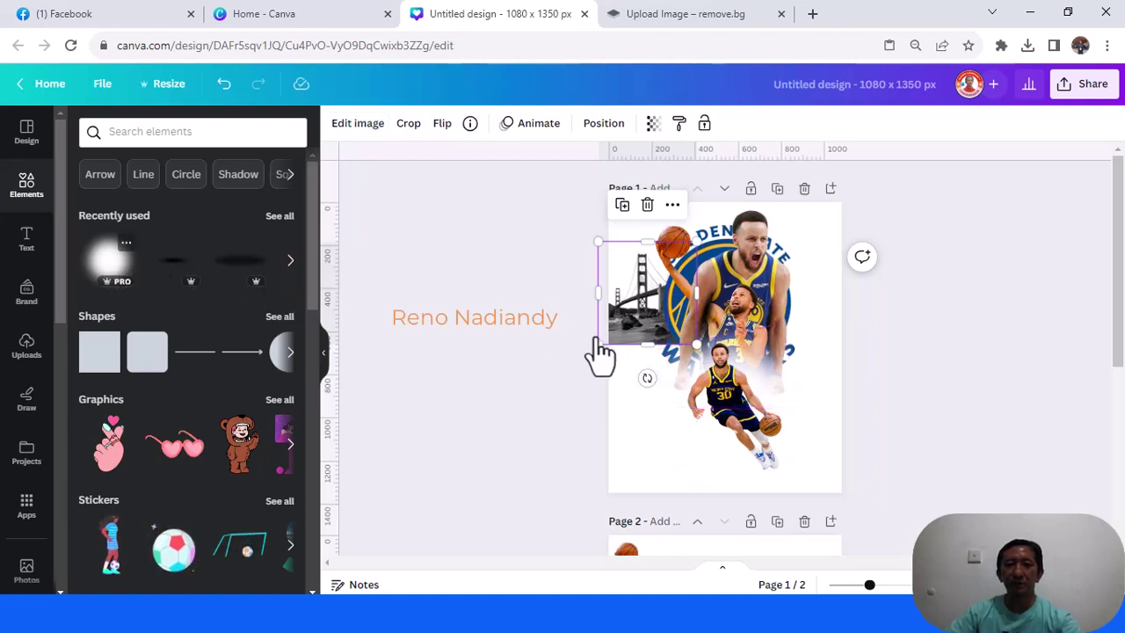
left_click_drag(601, 353, 660, 359)
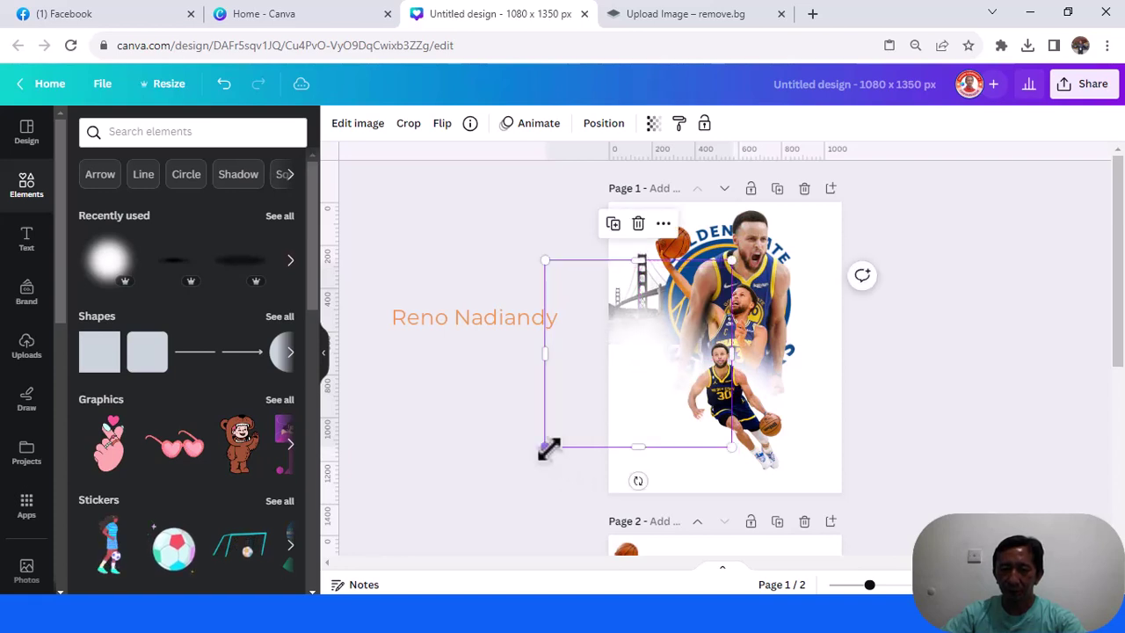
left_click_drag(544, 447, 603, 389)
left_click_drag(664, 332, 633, 349)
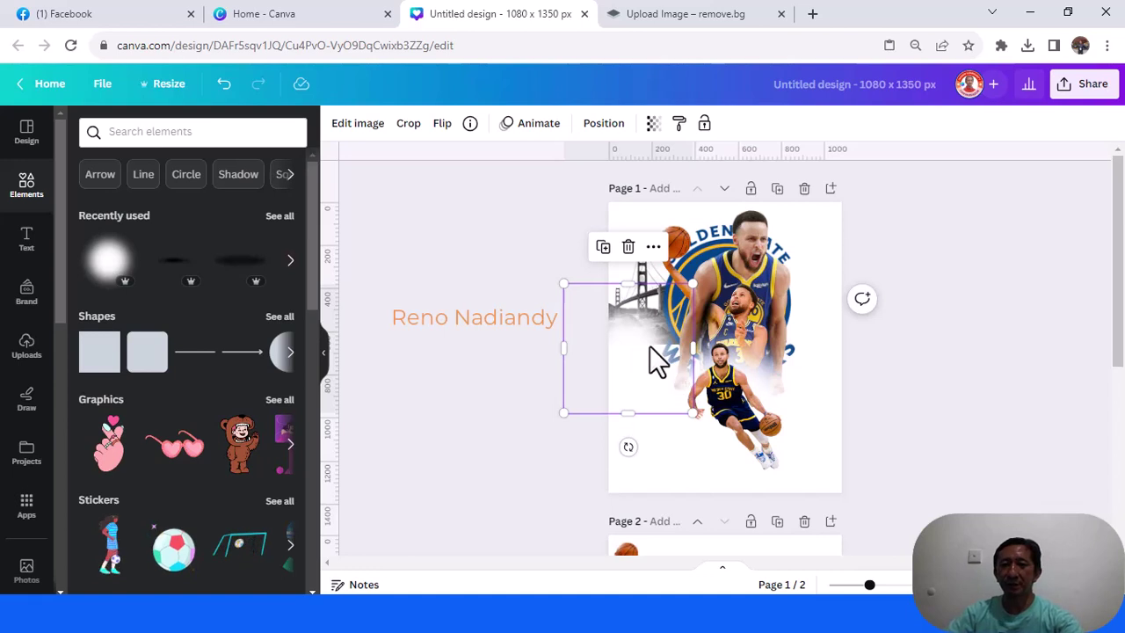
Step: Reorder the new white gradient in the layer stack so it sits between the Warriors logo and the bridge photo
left_click(604, 125)
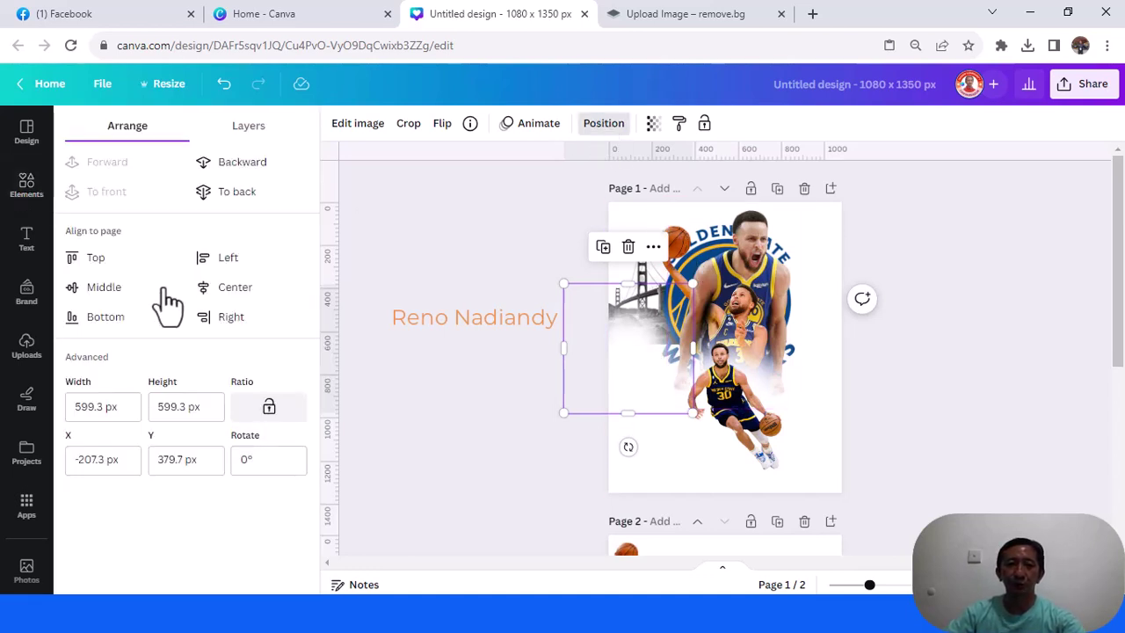
left_click(247, 139)
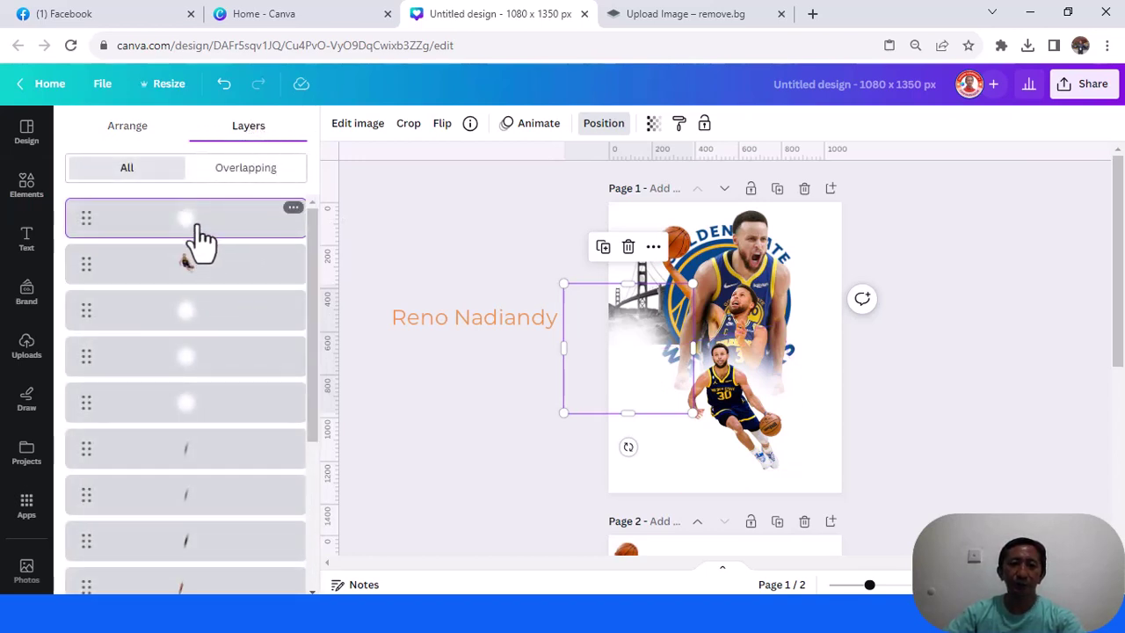
left_click_drag(201, 272, 485, 482)
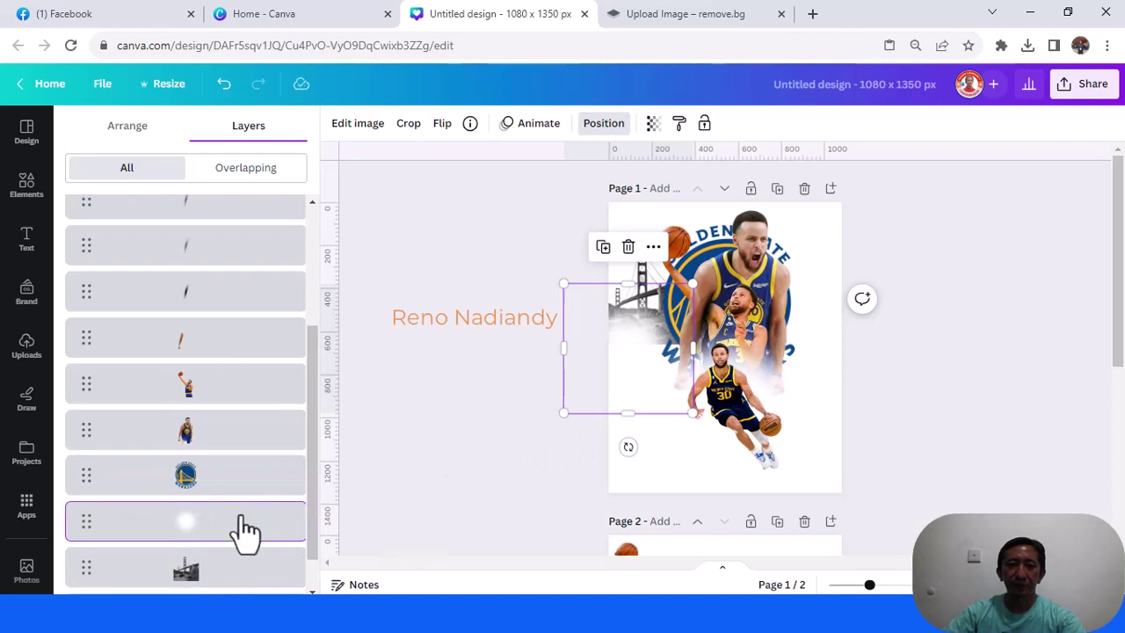
Step: Duplicate the white gradient, shift the copy right over the photo's lower-right part and move its layer directly above the bridge photo
left_click(603, 247)
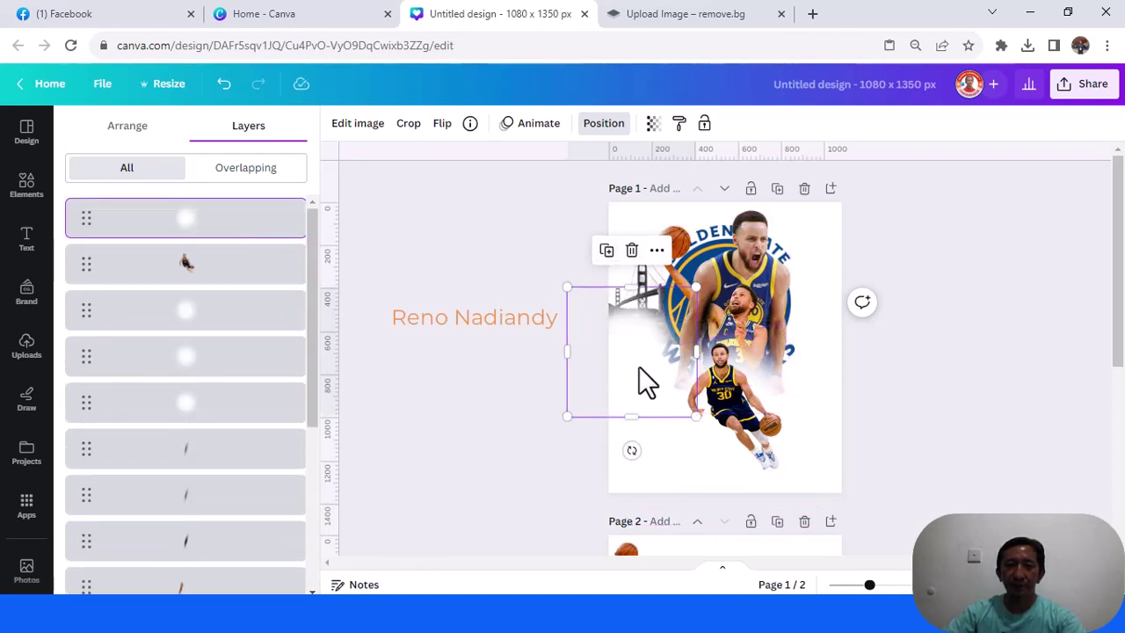
left_click_drag(640, 369, 682, 368)
left_click_drag(226, 232, 322, 469)
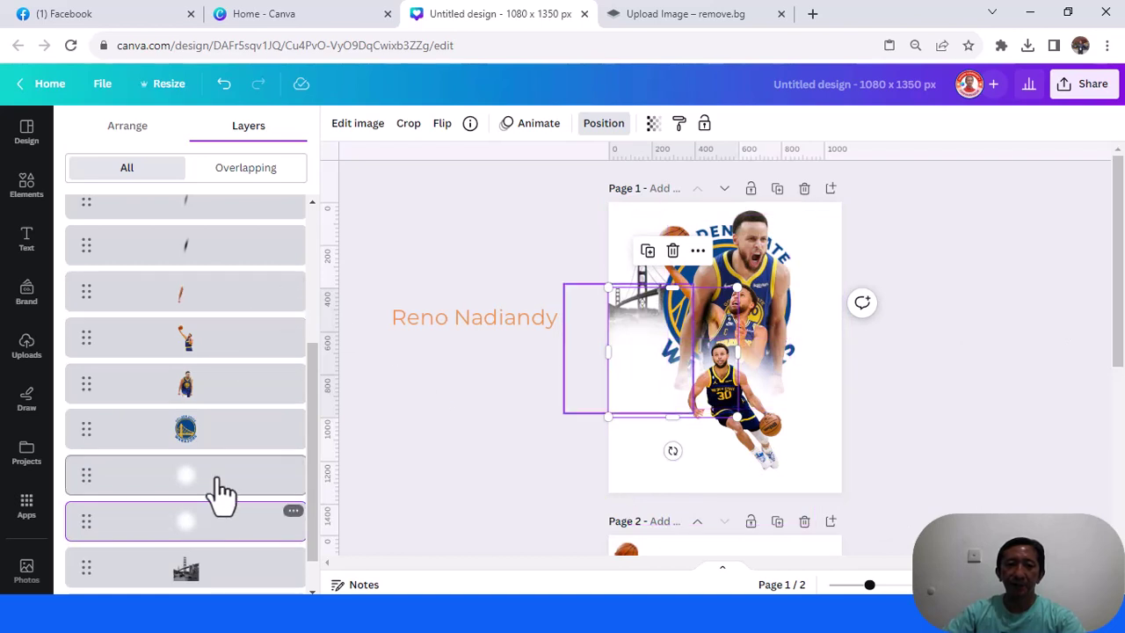
Step: Duplicate the white gradient, move the copy's layer directly above the bridge photo, enlarge it and shift it up-left over the photo's upper part
left_click(294, 512)
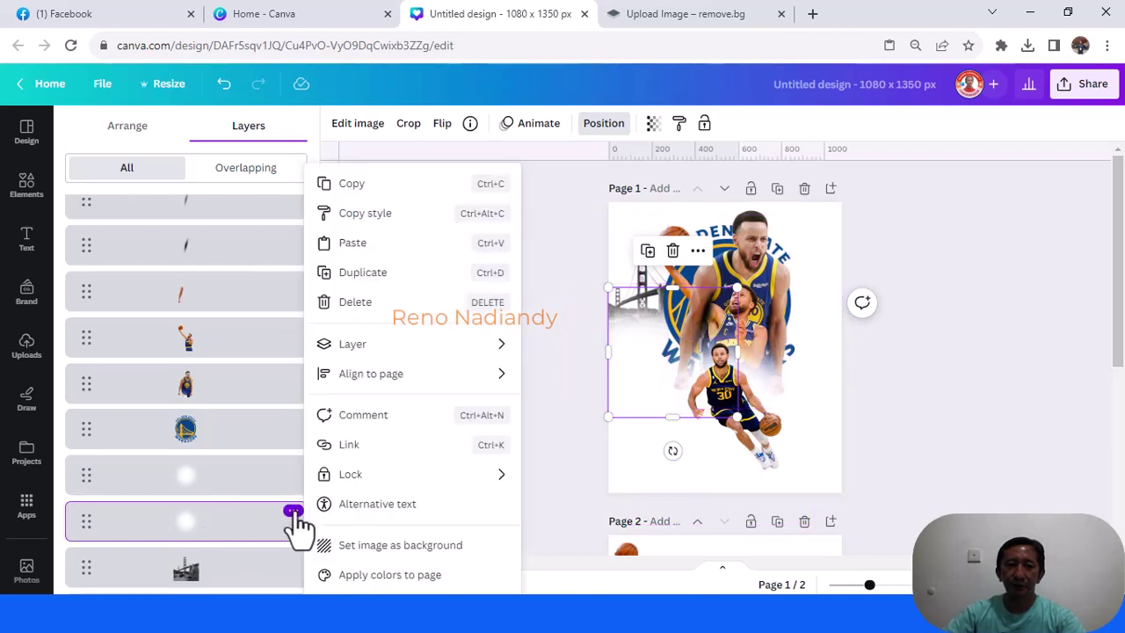
left_click(387, 273)
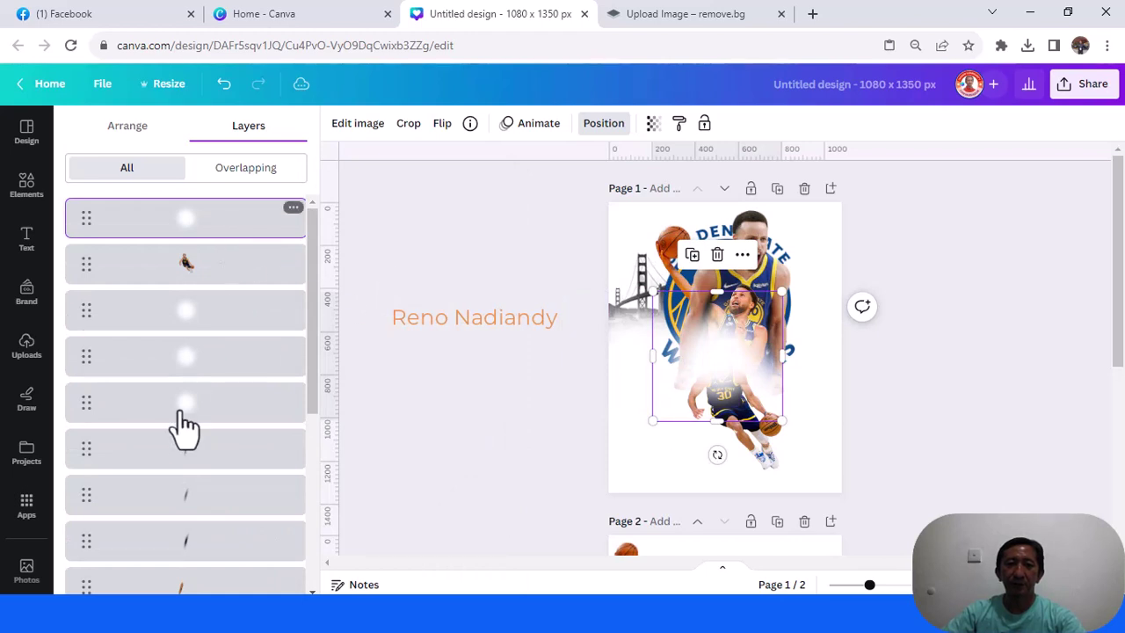
left_click_drag(205, 571, 304, 479)
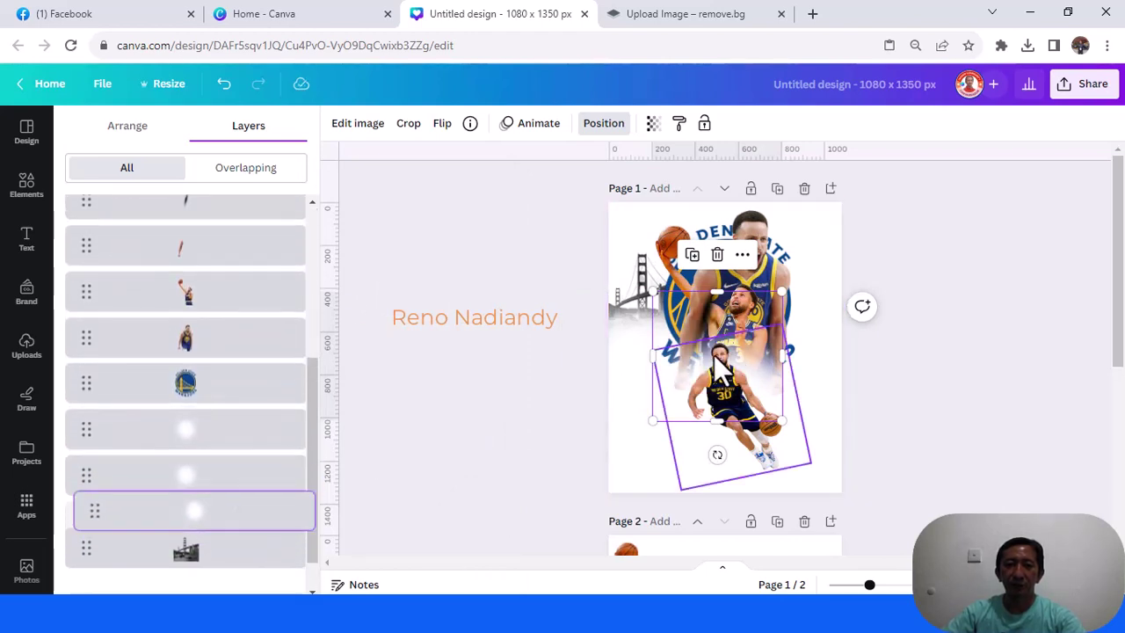
left_click_drag(652, 288, 519, 234)
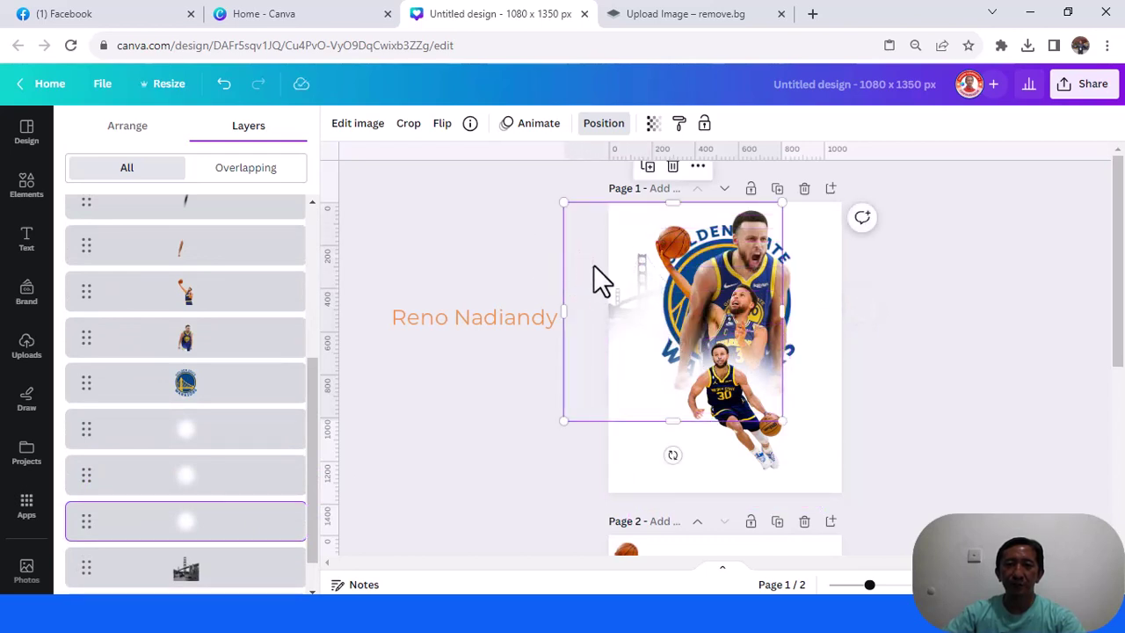
left_click_drag(590, 230, 572, 216)
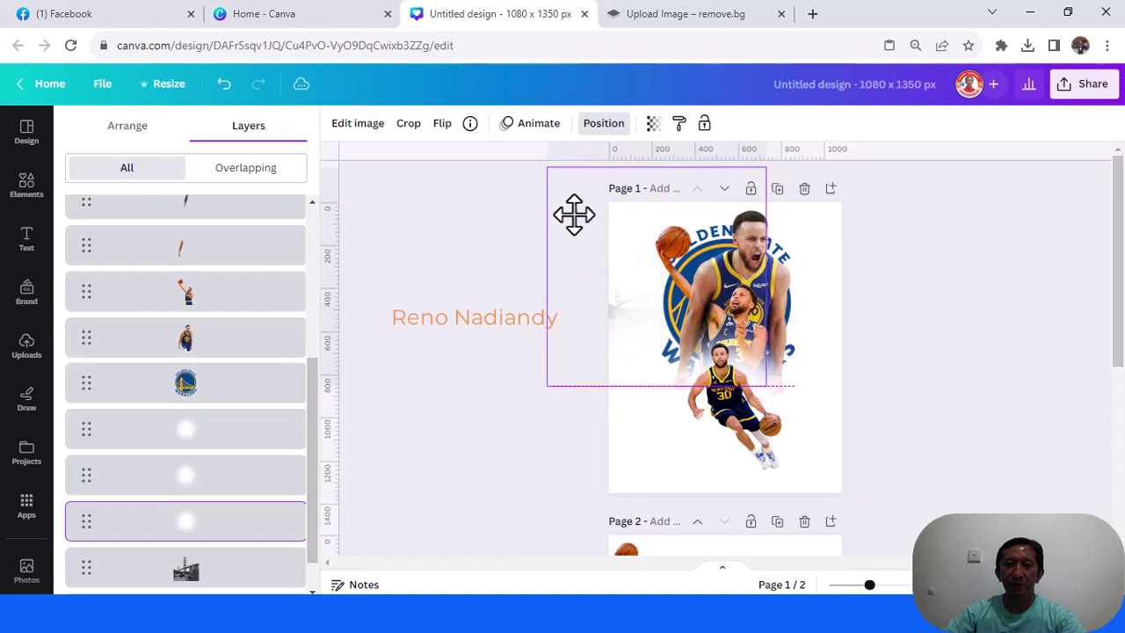
Step: Set the transparency of the enlarged white gradient over the bridge photo to 50
left_click(655, 124)
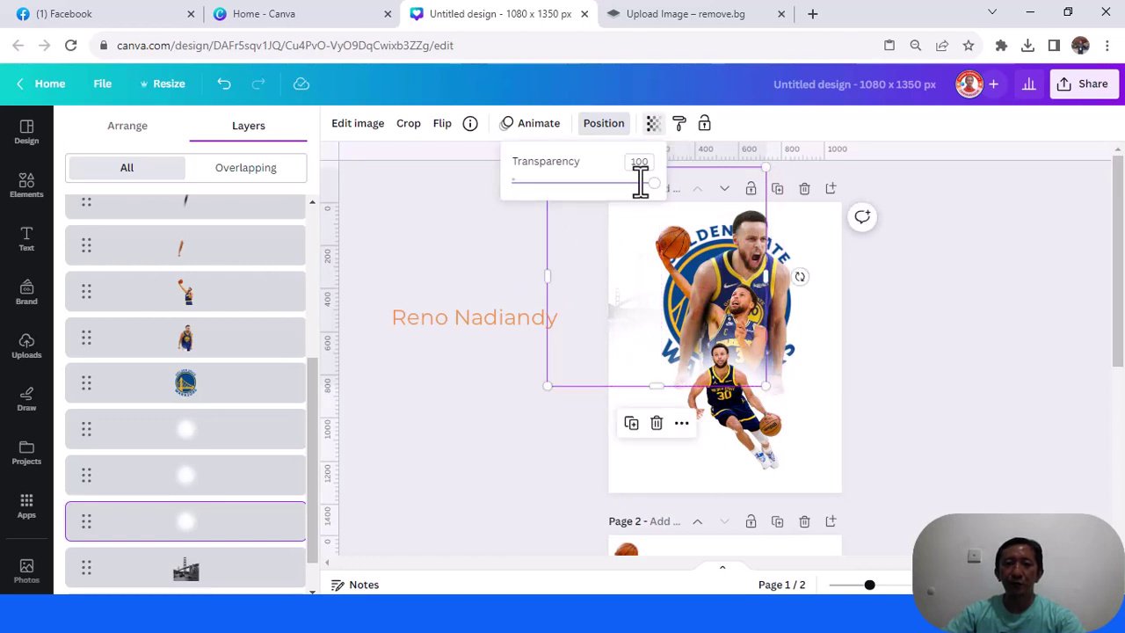
left_click(596, 184)
left_click_drag(596, 183, 582, 186)
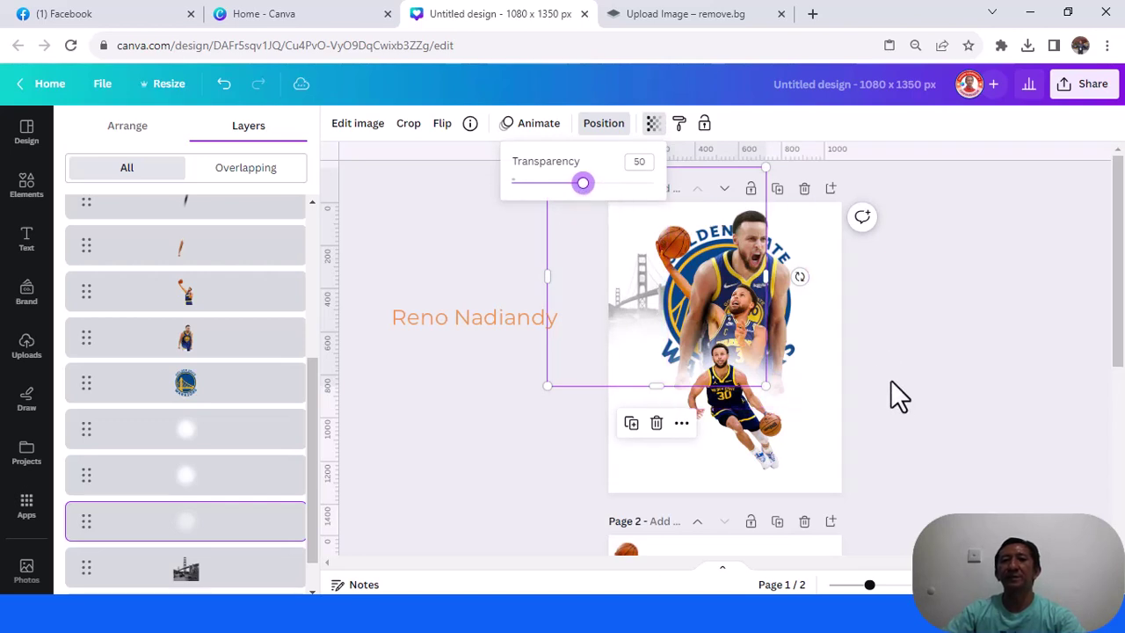
key("Escape")
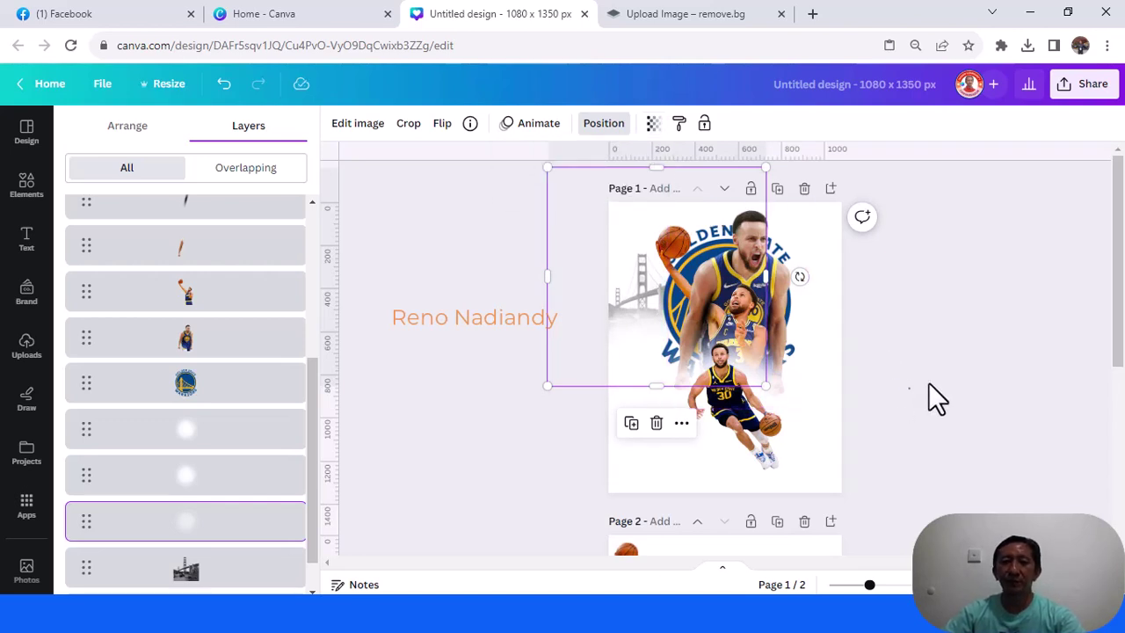
key("Escape")
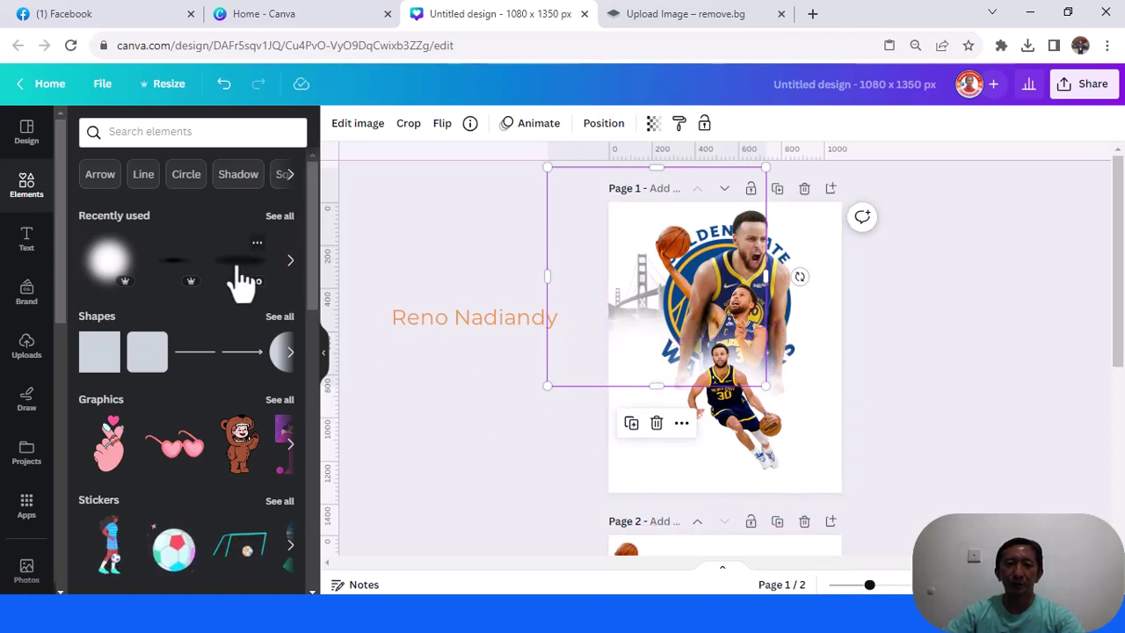
Step: Add the recently used wide black oval shadow, shrink it and place it beneath the dribbling player's shoes
left_click(651, 469)
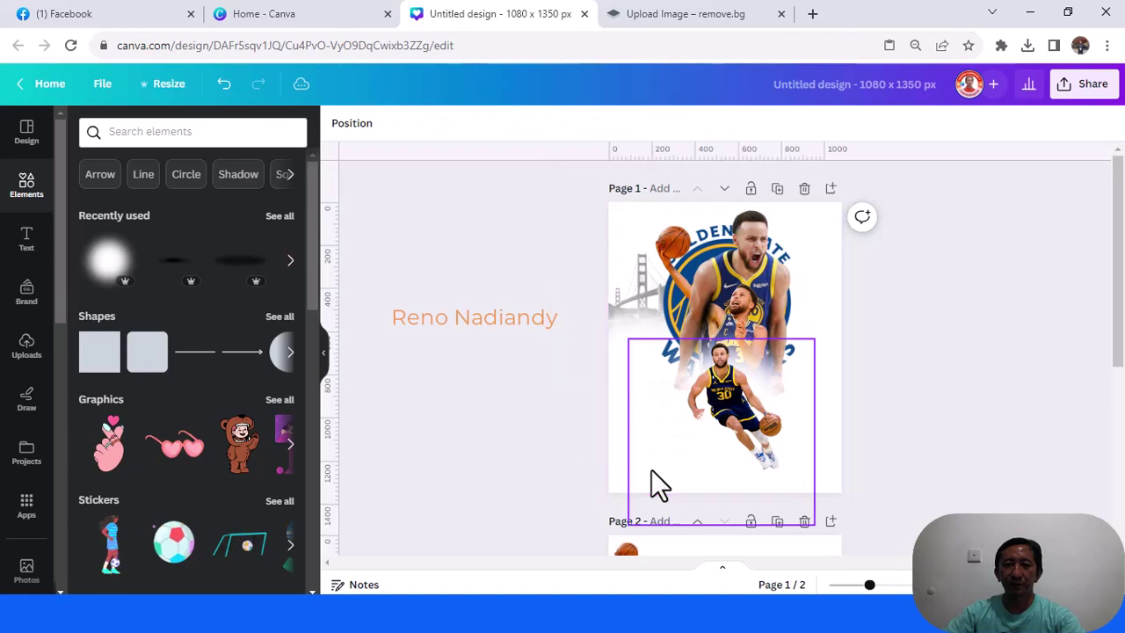
left_click(651, 470)
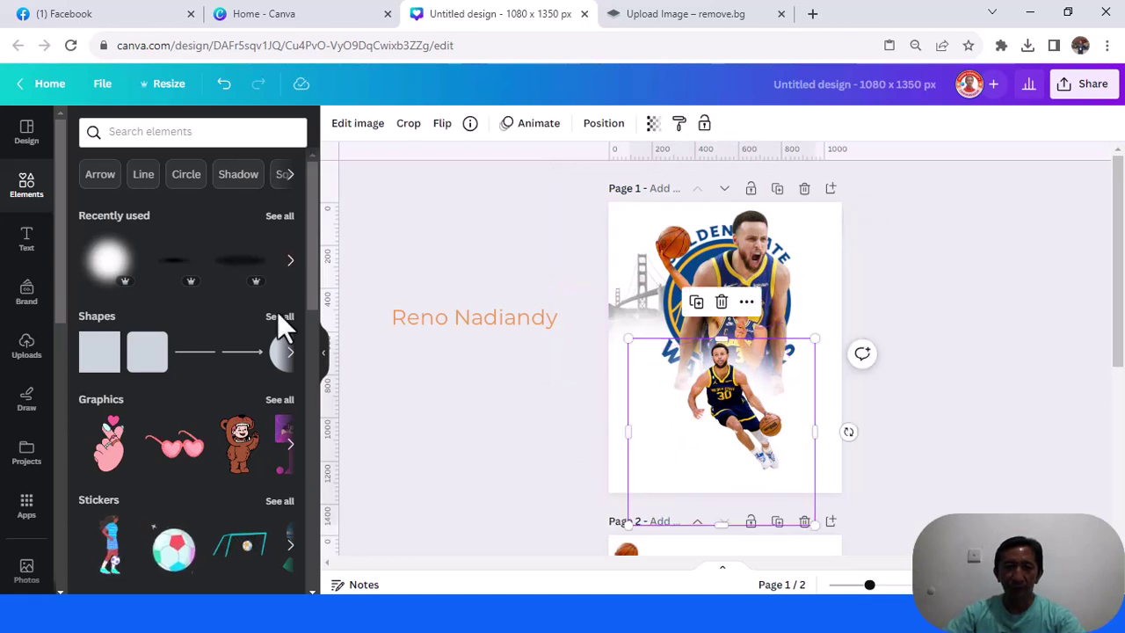
left_click(235, 297)
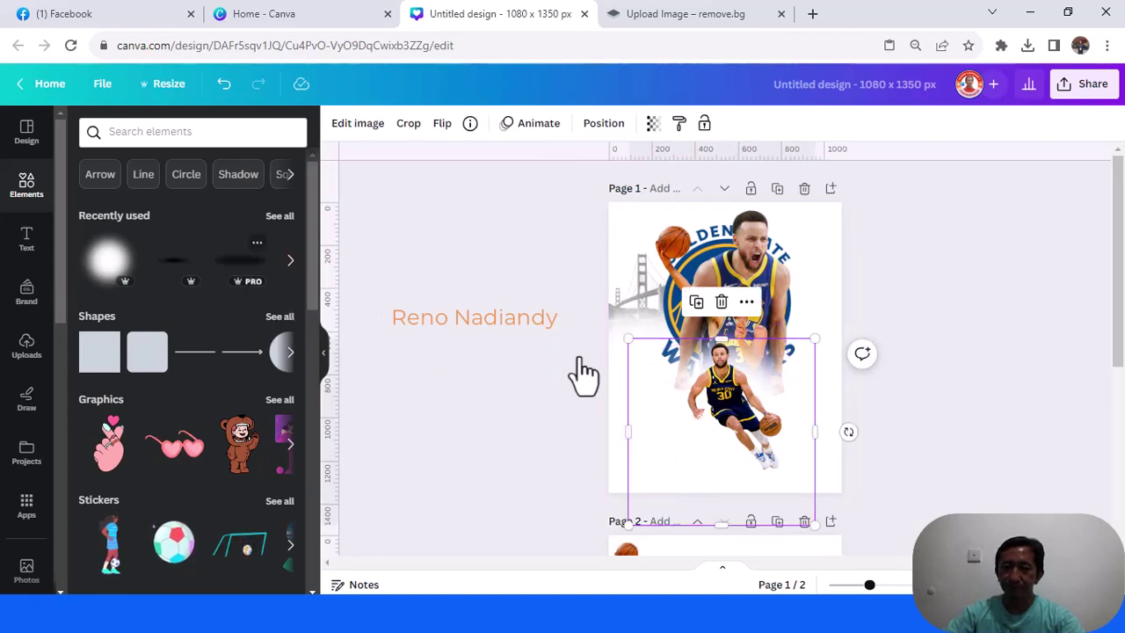
left_click_drag(764, 351, 705, 471)
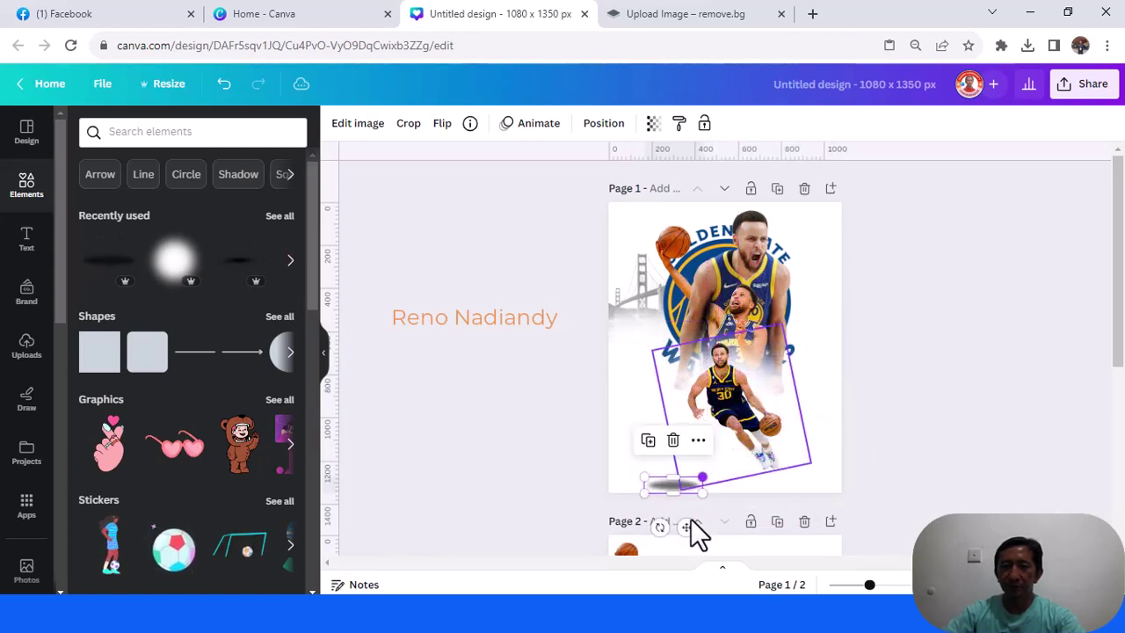
left_click_drag(723, 527, 776, 508)
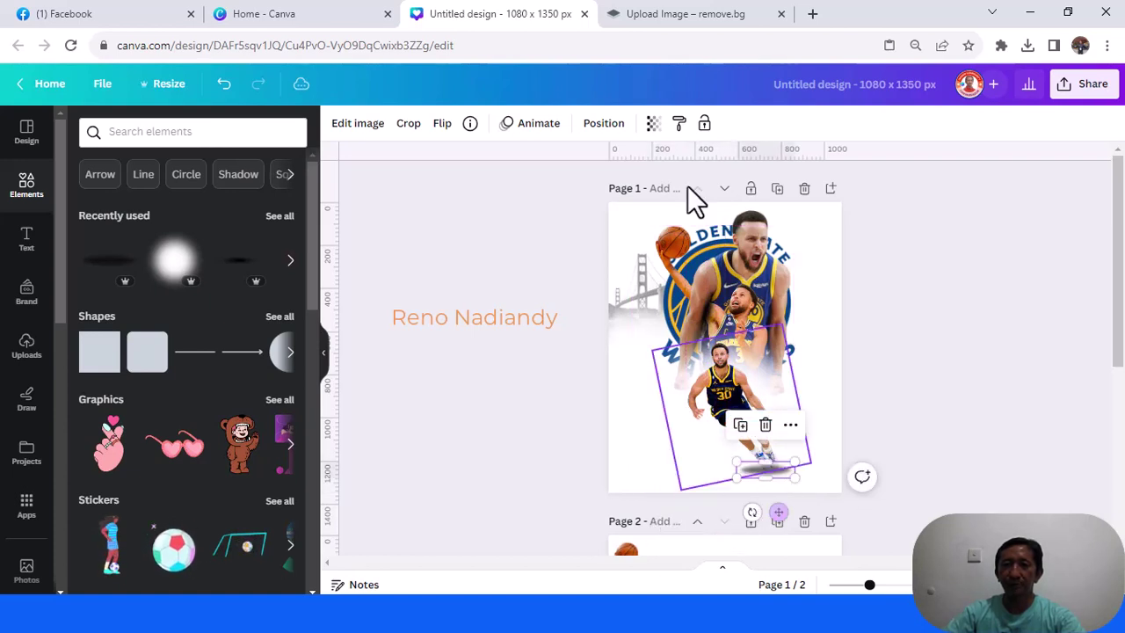
Step: Set the oval shadow's transparency to about 71 and its blur to 12
left_click(653, 123)
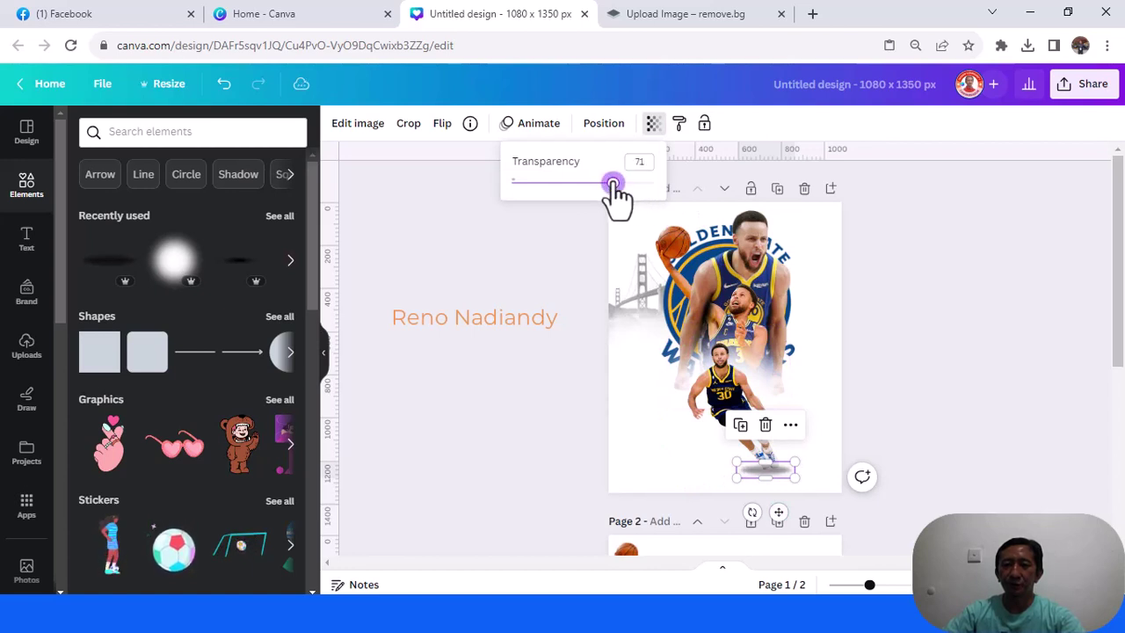
left_click_drag(613, 183, 612, 183)
left_click(354, 128)
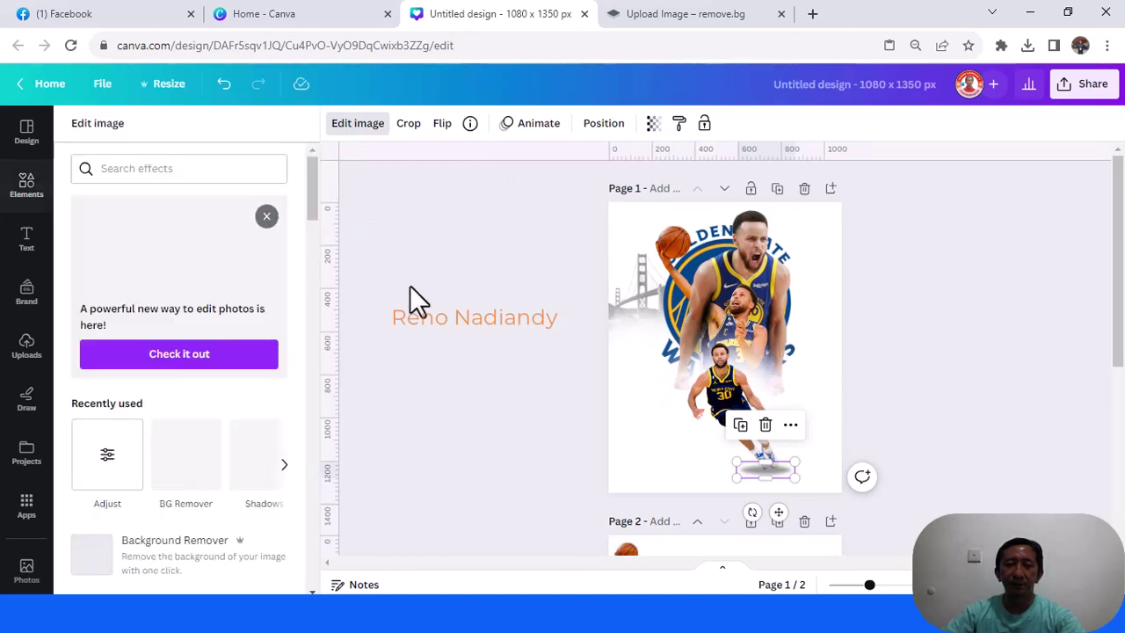
left_click(108, 466)
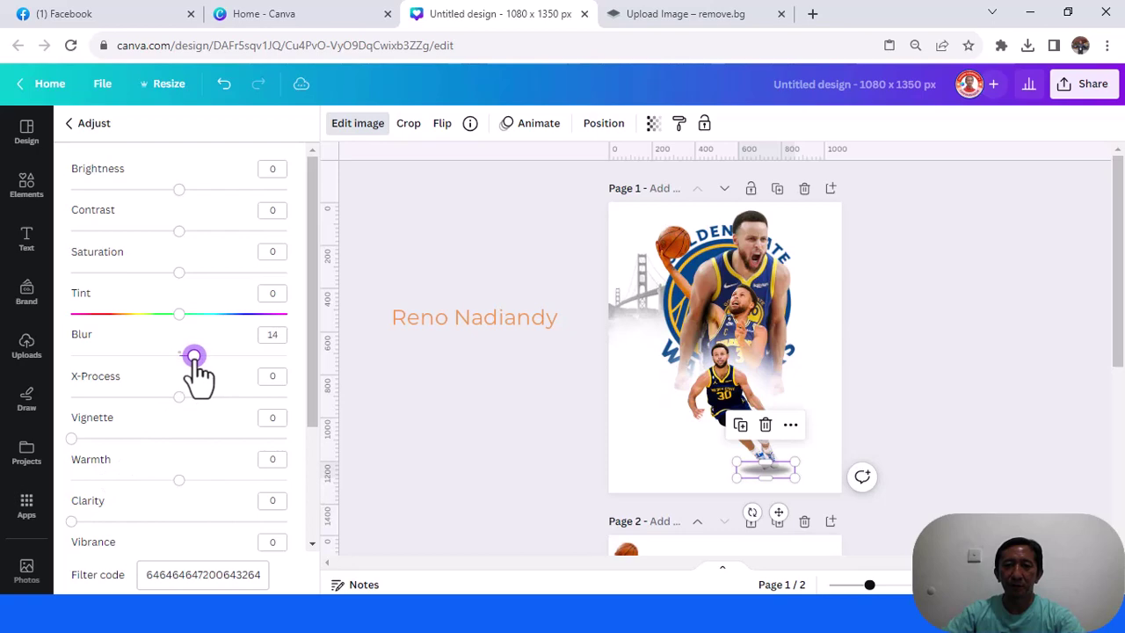
left_click_drag(195, 356, 191, 355)
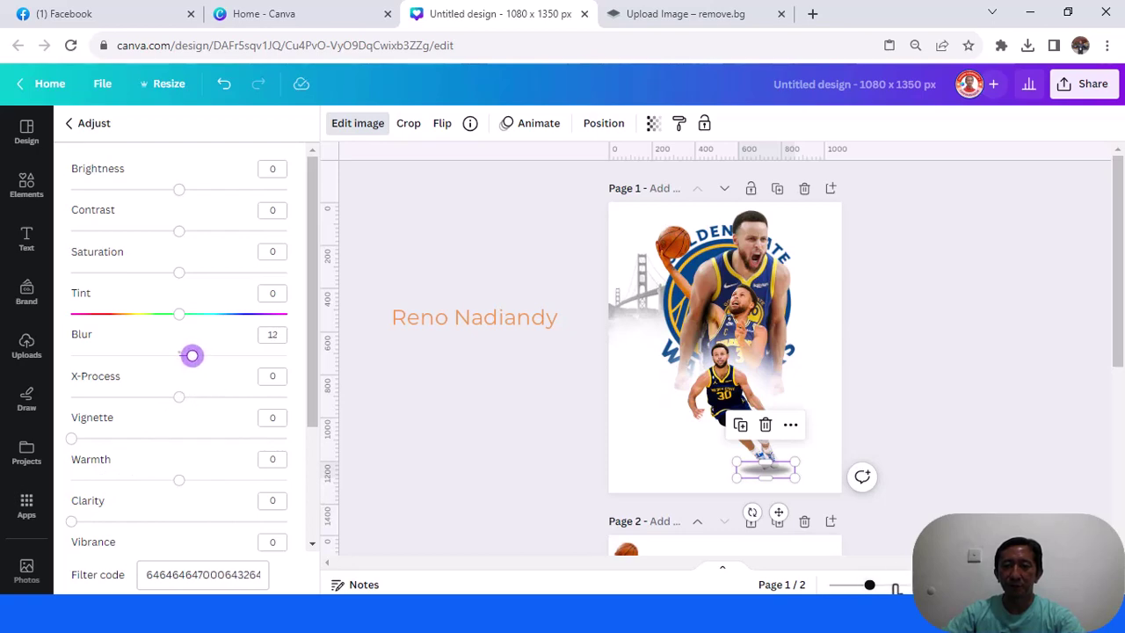
Step: Move the oval shadow's layer directly below the dribbling player so the shoes overlap it
left_click(895, 586)
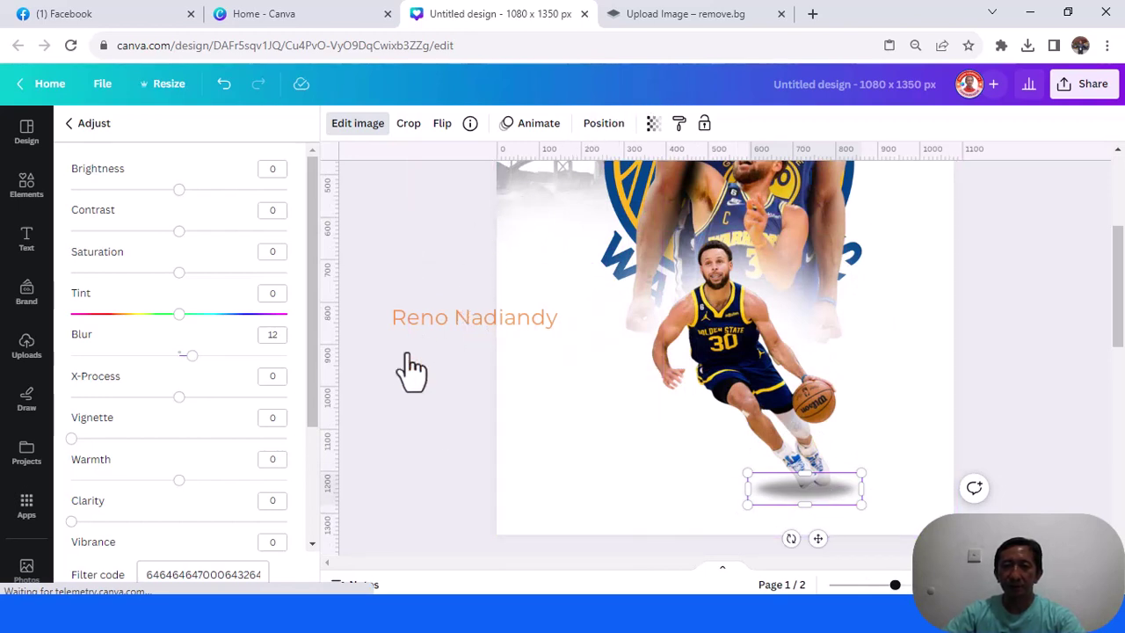
key("alt+1")
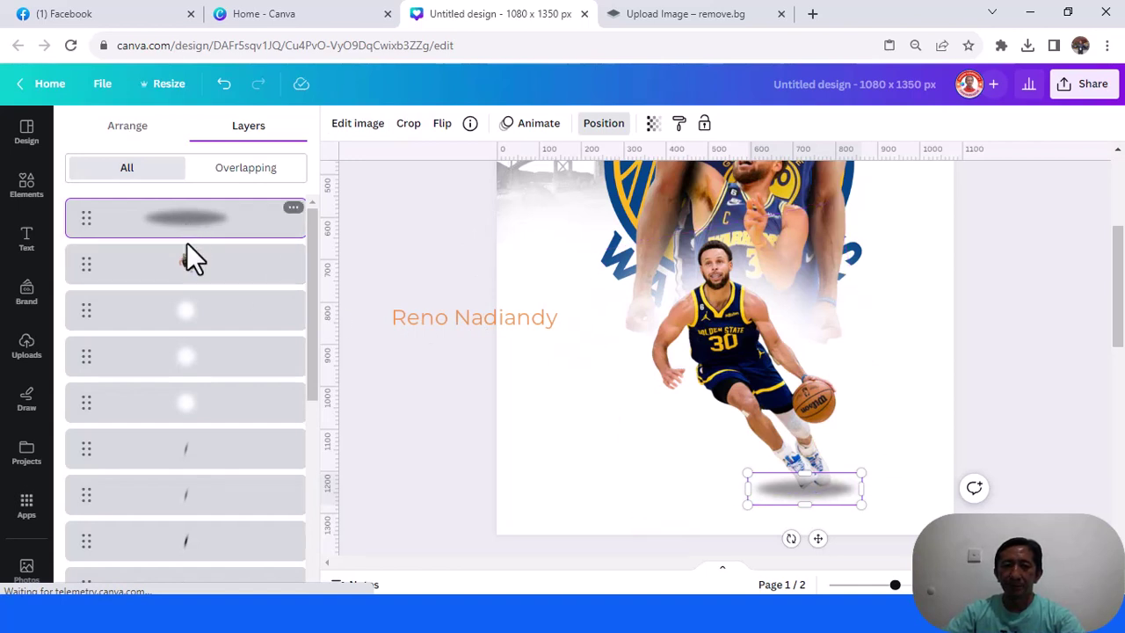
left_click_drag(187, 244, 362, 327)
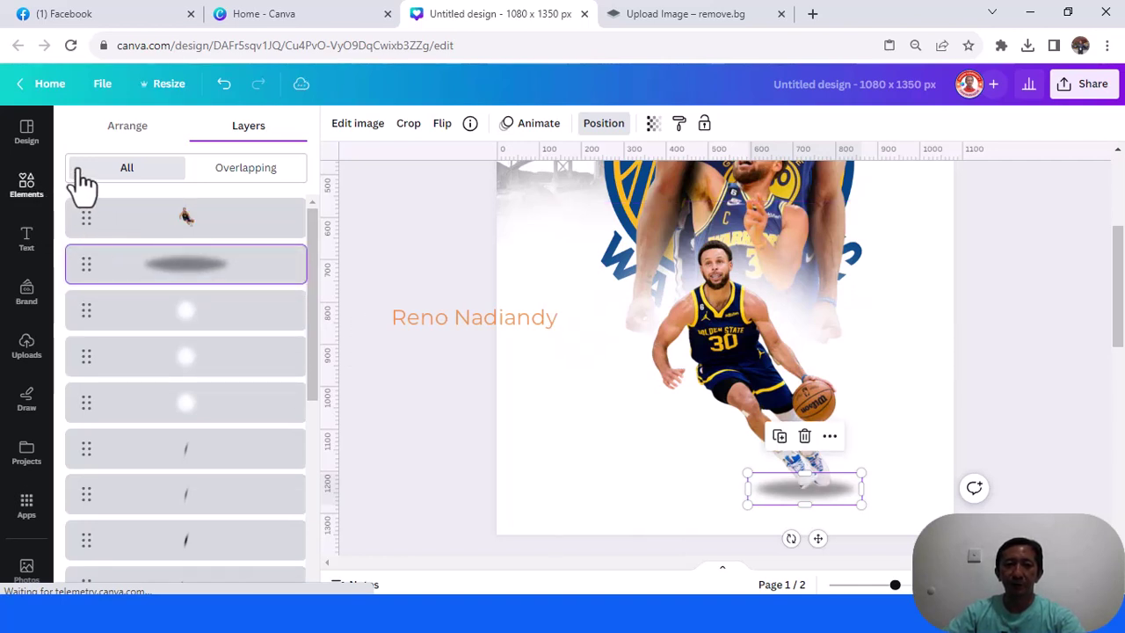
Step: Search the elements for "black cloud" and show all graphics results
left_click(27, 185)
left_click(168, 131)
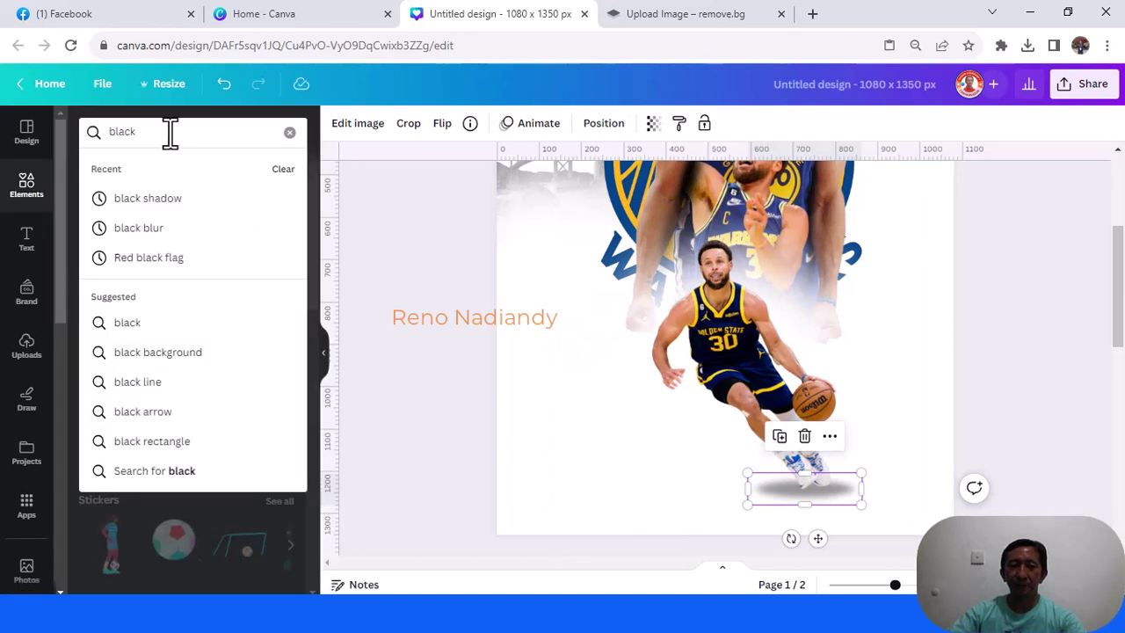
type("cloud")
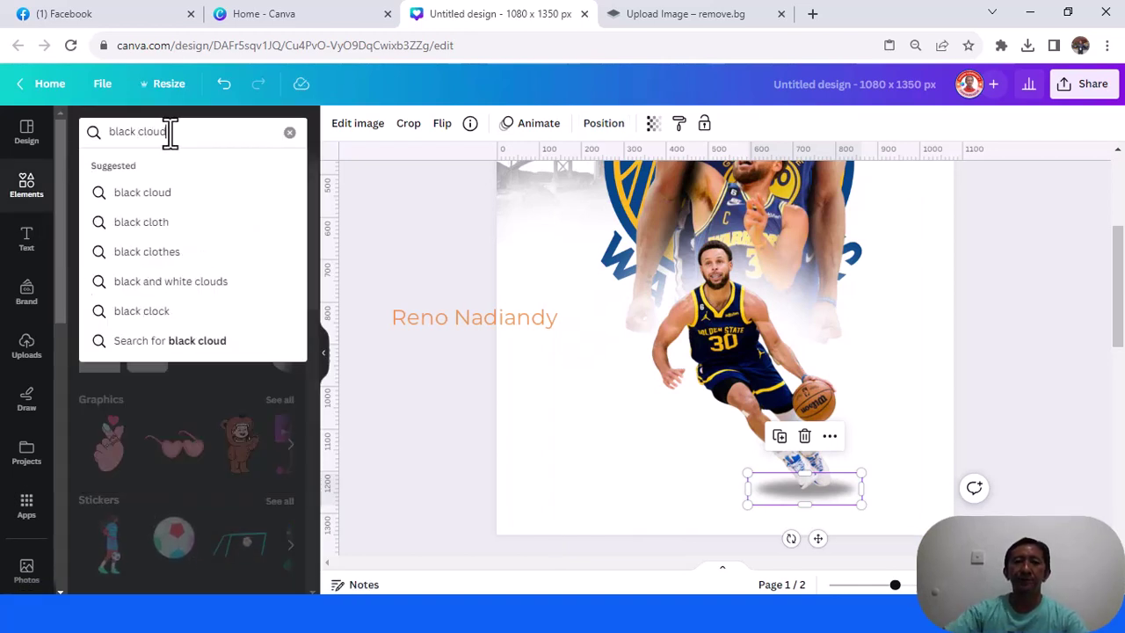
key("Return")
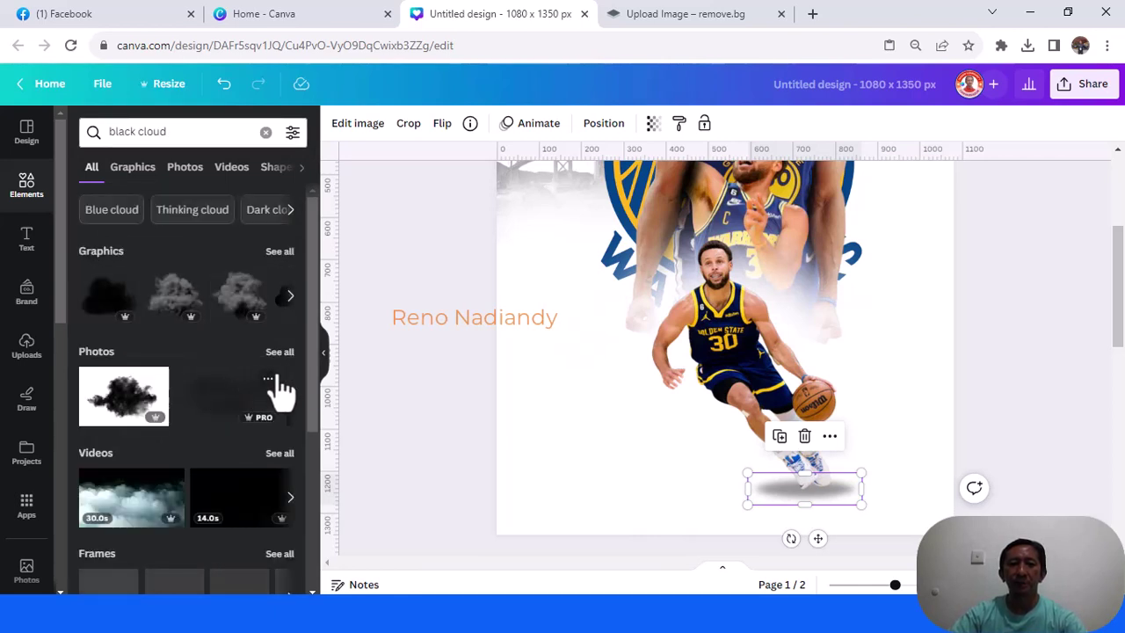
left_click(281, 252)
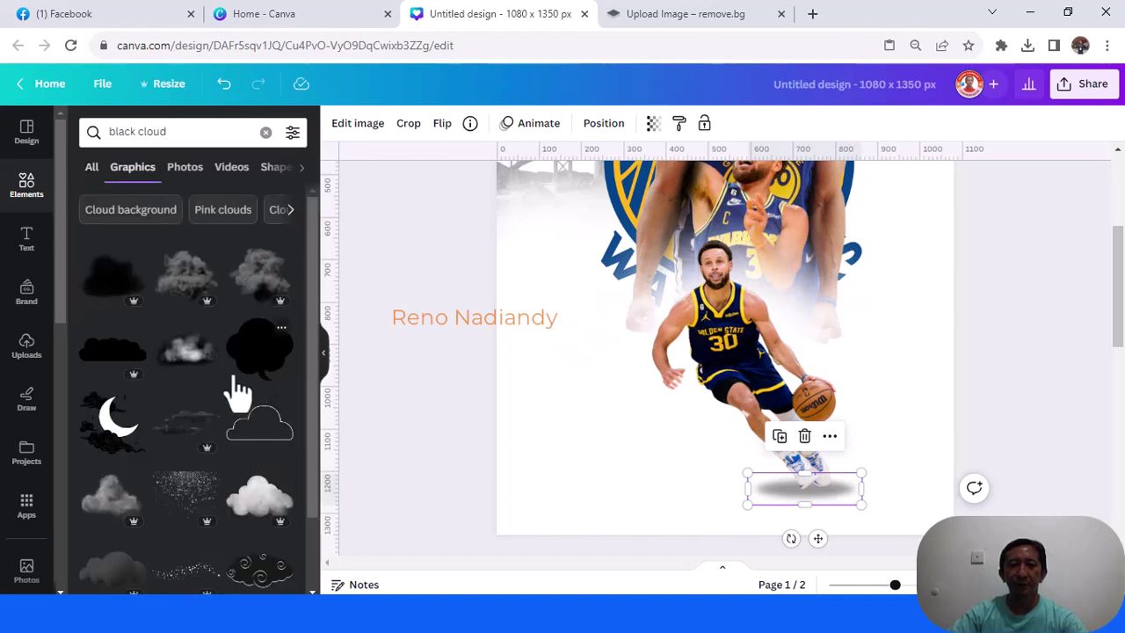
Step: Add the ragged black smoke cloud graphic and move it down over the lower part of page 1
scroll(237, 391, "down", 3)
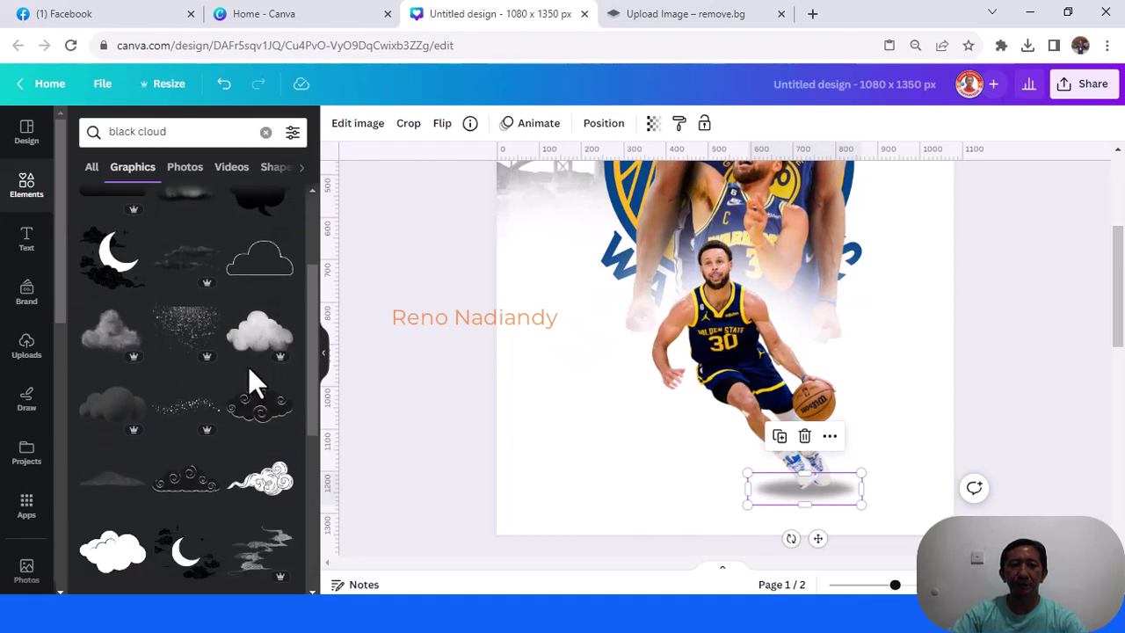
scroll(248, 367, "down", 3)
scroll(255, 378, "down", 1)
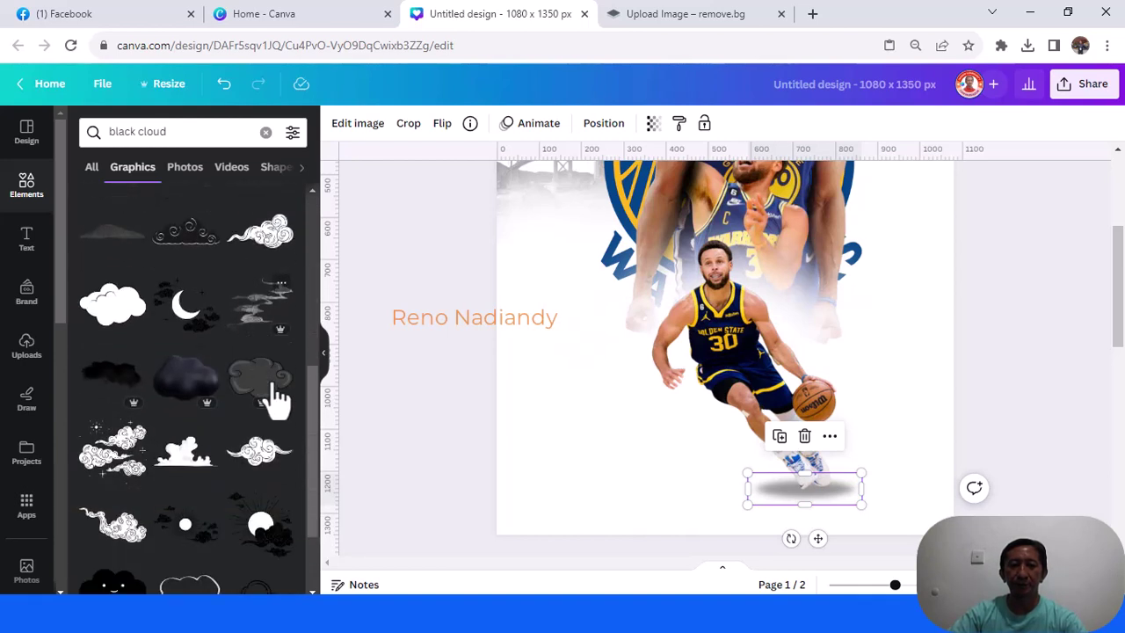
left_click(132, 386)
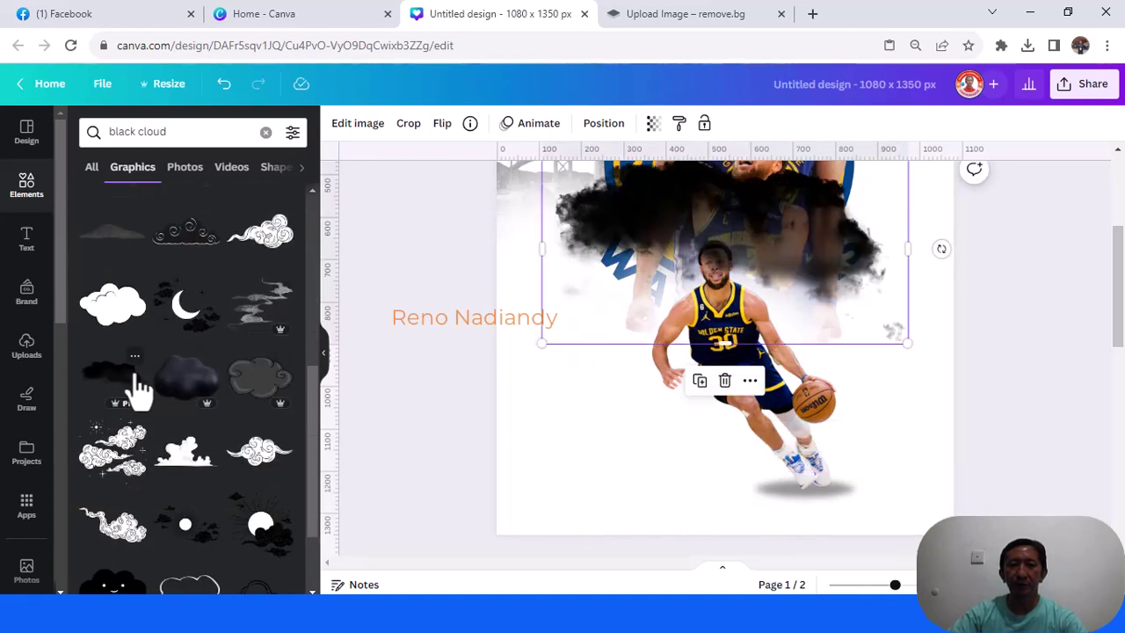
left_click_drag(703, 400, 701, 461)
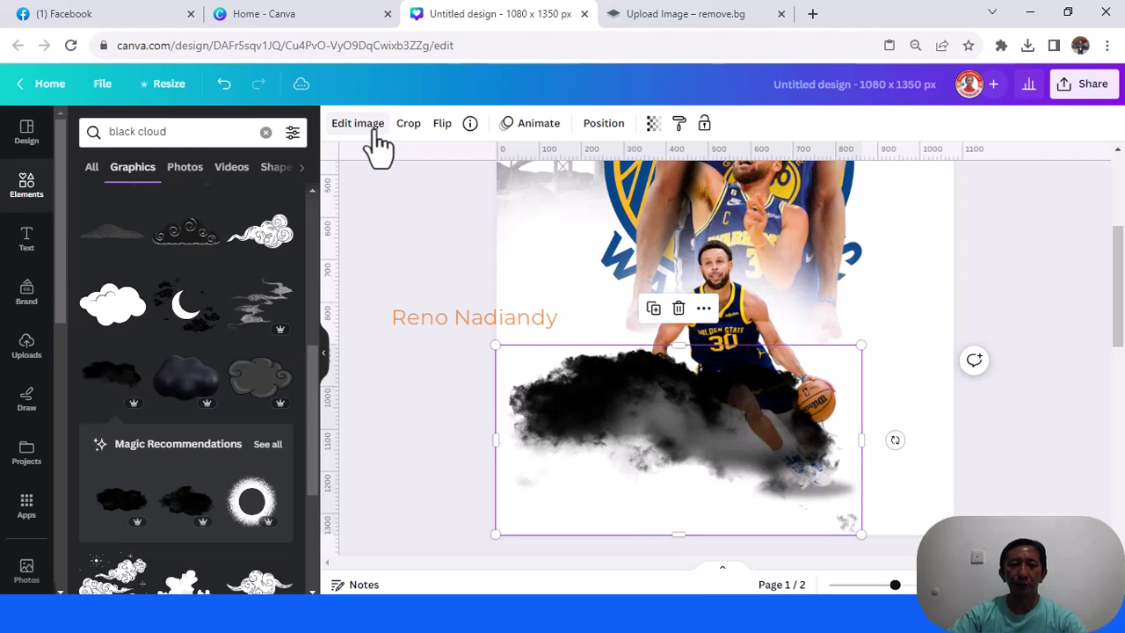
Step: Set the black cloud's blur to 37 and its transparency to 31
left_click(363, 124)
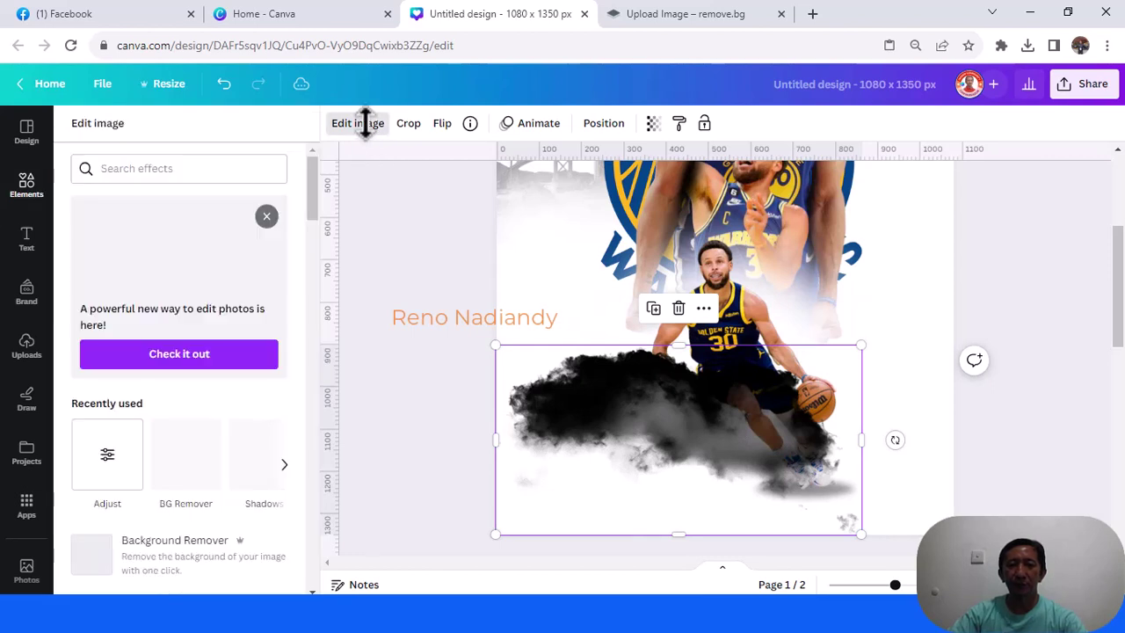
left_click(113, 464)
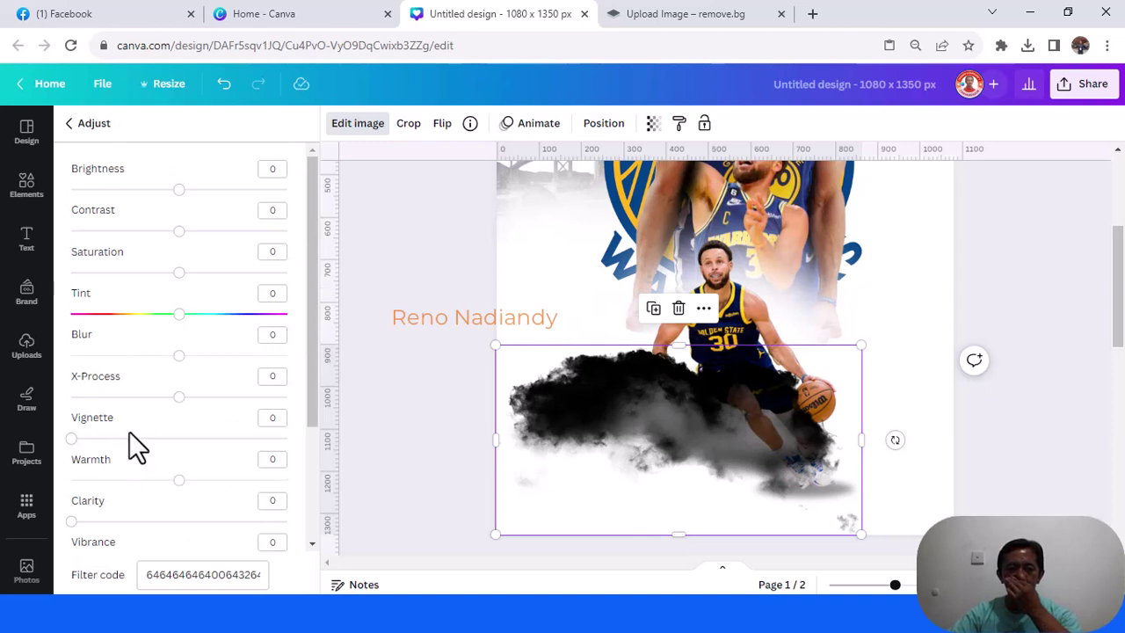
left_click_drag(180, 355, 220, 357)
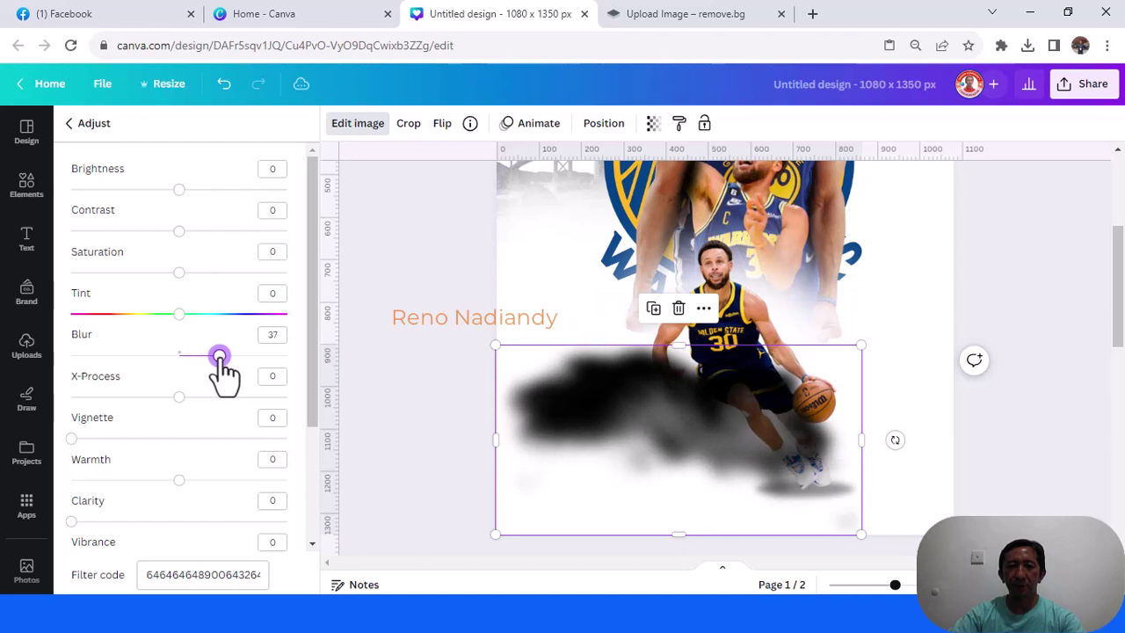
left_click(654, 124)
left_click_drag(654, 183, 556, 182)
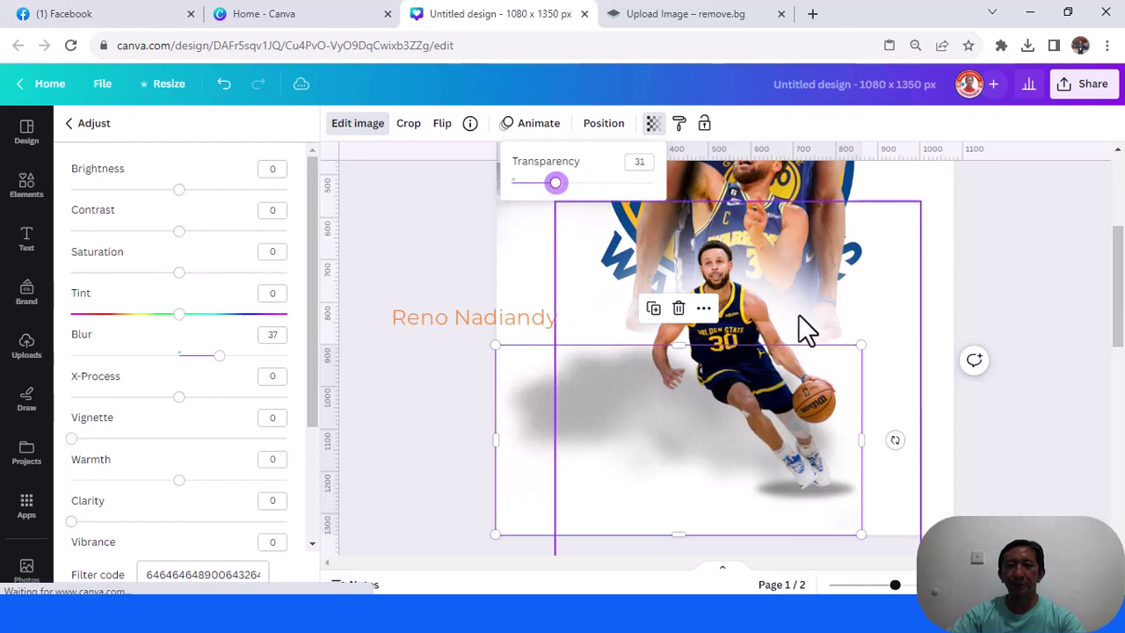
Step: Shrink the blurred cloud, tilt it slightly and place it just left of the oval shadow near the dribbling player's feet
left_click_drag(861, 346, 734, 489)
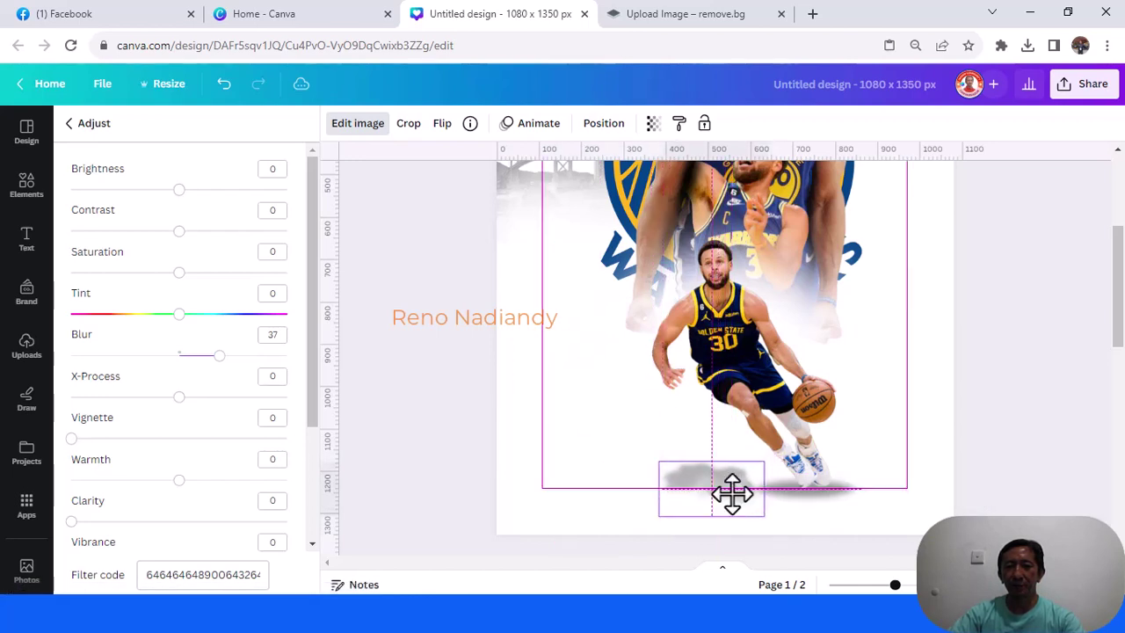
left_click_drag(712, 549, 719, 473)
left_click_drag(624, 480, 732, 495)
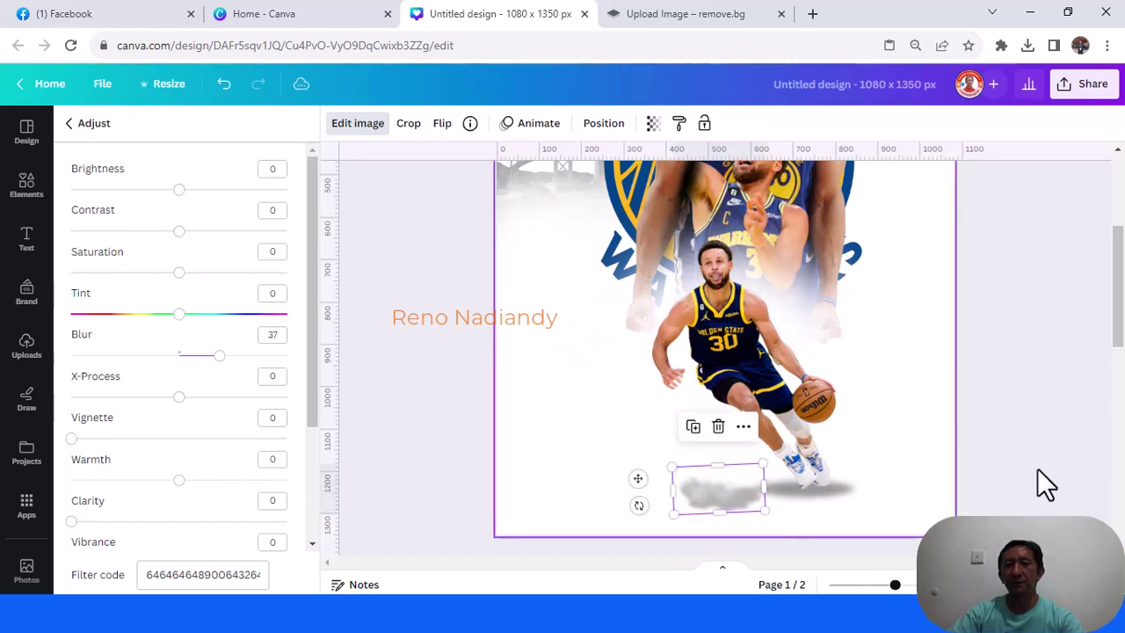
Step: Add a subheading text box reading CURRY on page 1
left_click(882, 548)
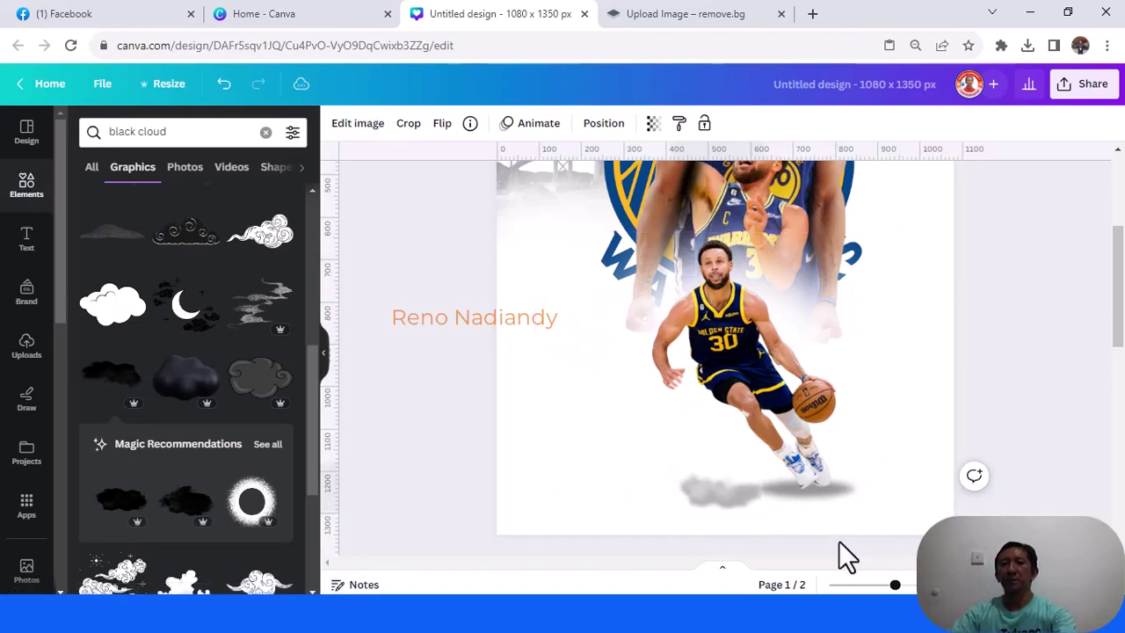
left_click(851, 497)
scroll(844, 413, "up", 2)
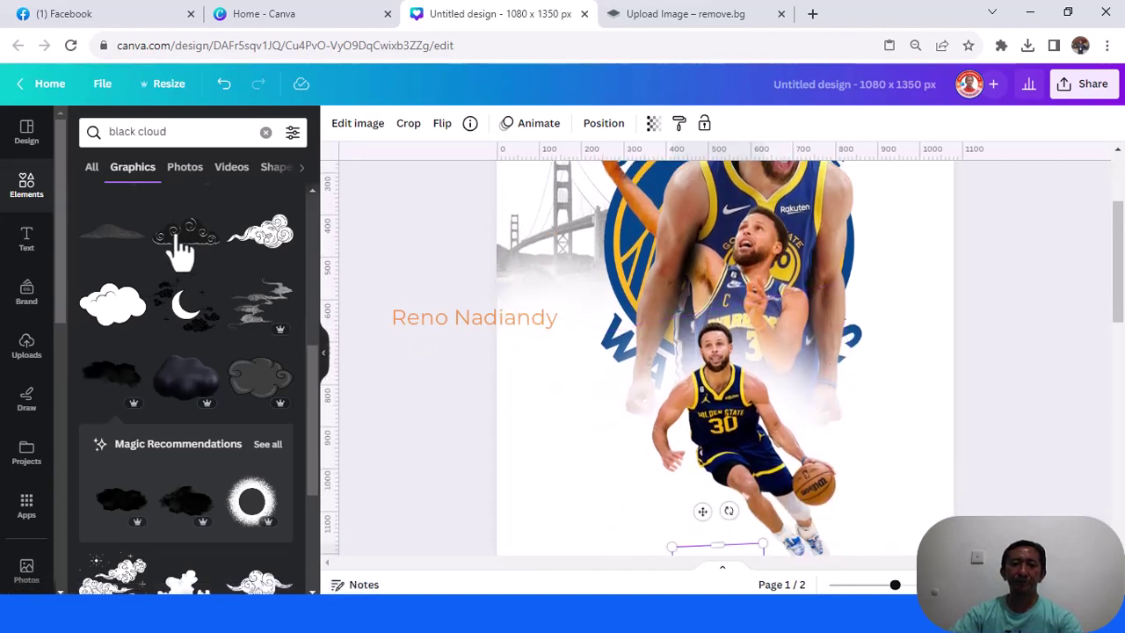
left_click(26, 239)
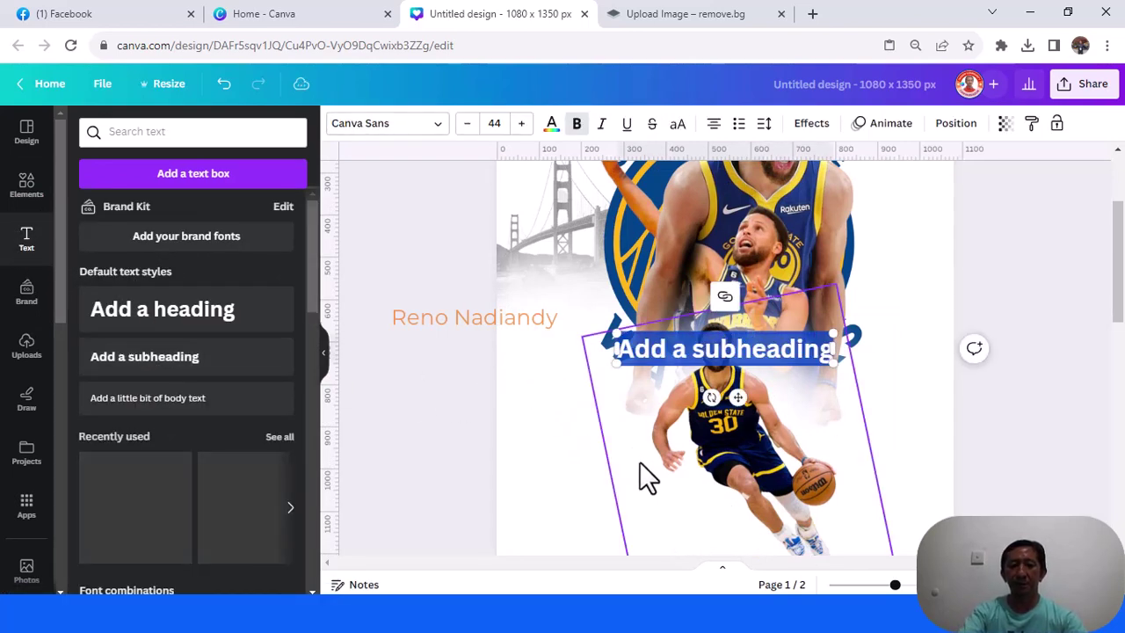
type("CURRY")
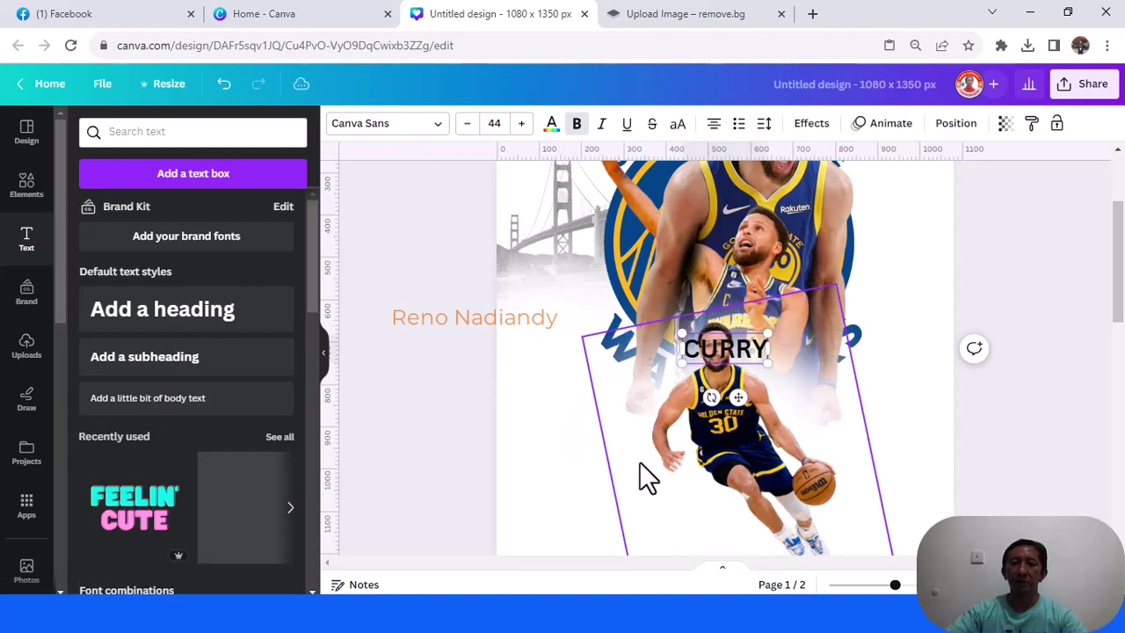
Step: Set the font of the whole CURRY text to Archivo Black
key("ctrl+a")
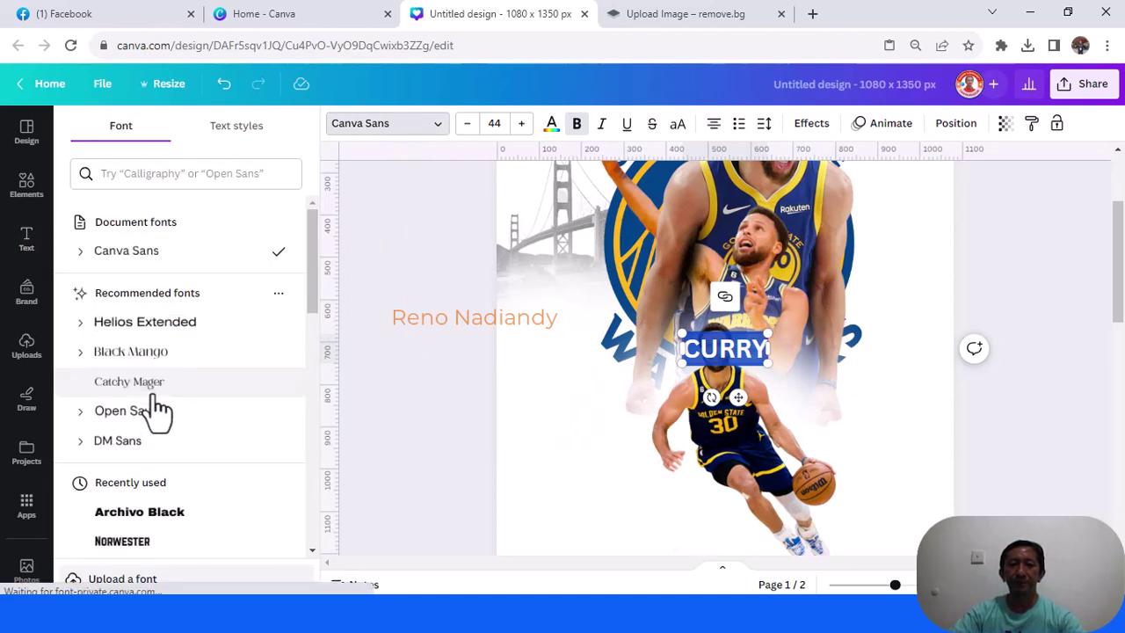
scroll(159, 413, "down", 1)
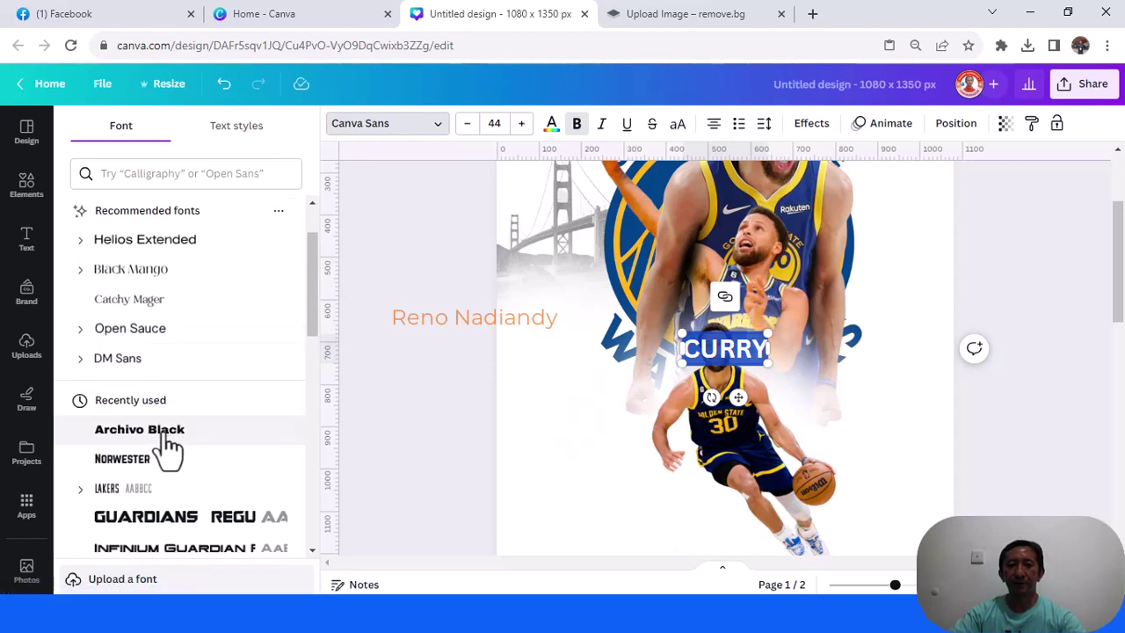
left_click(167, 444)
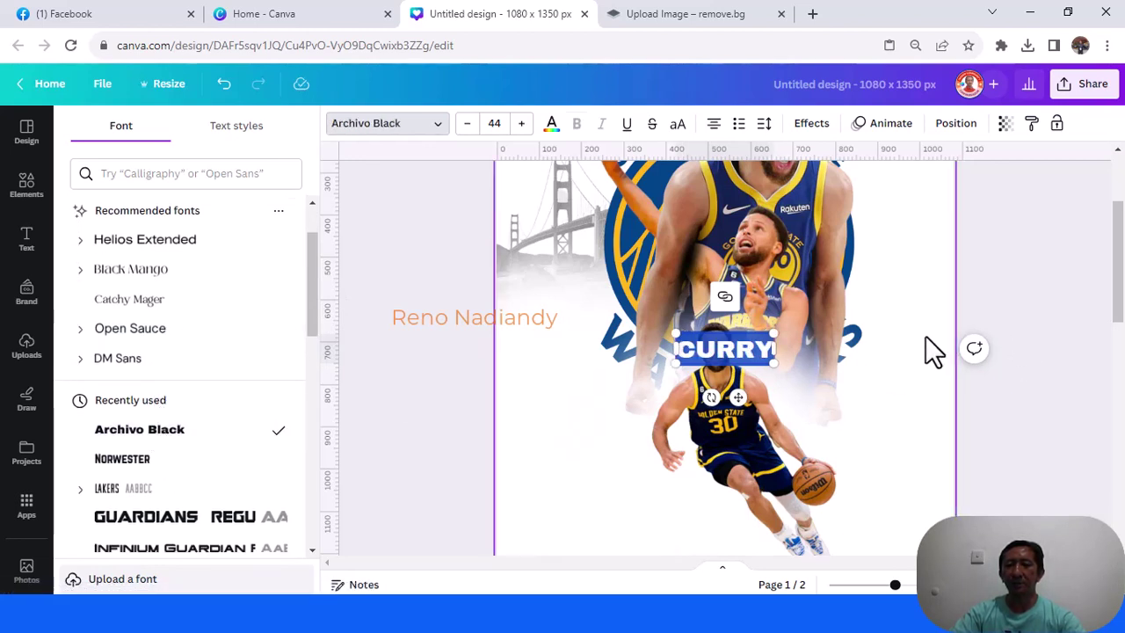
Step: Enlarge the CURRY text to about size 60.6 and place it beside the dribbling player, just above the ball and near the page's right edge
scroll(923, 361, "down", 2)
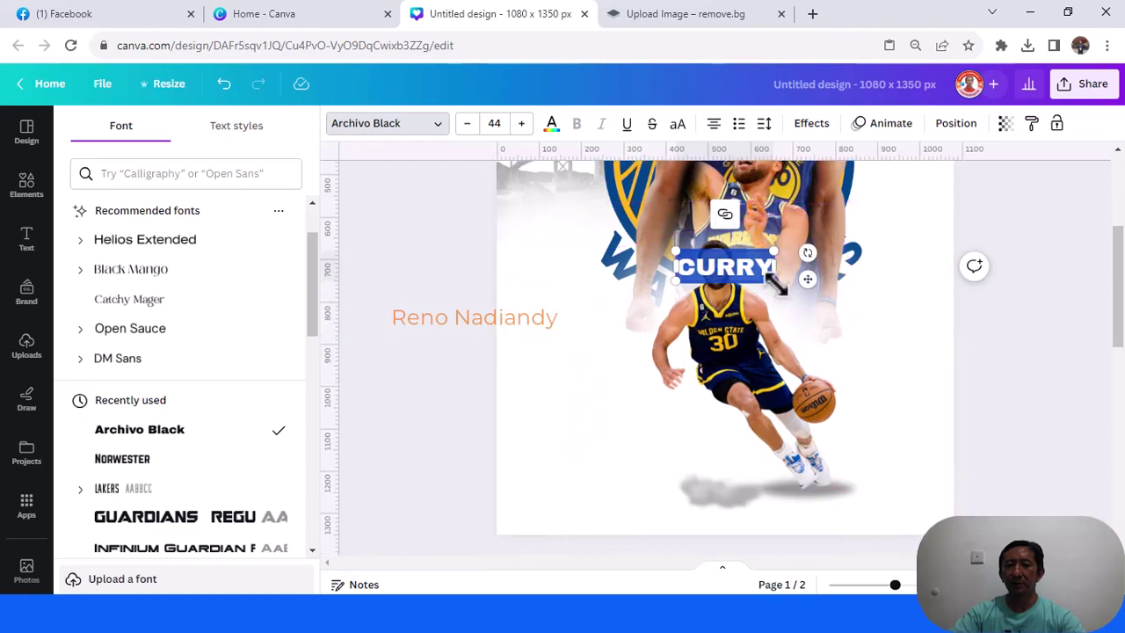
left_click_drag(775, 286, 809, 297)
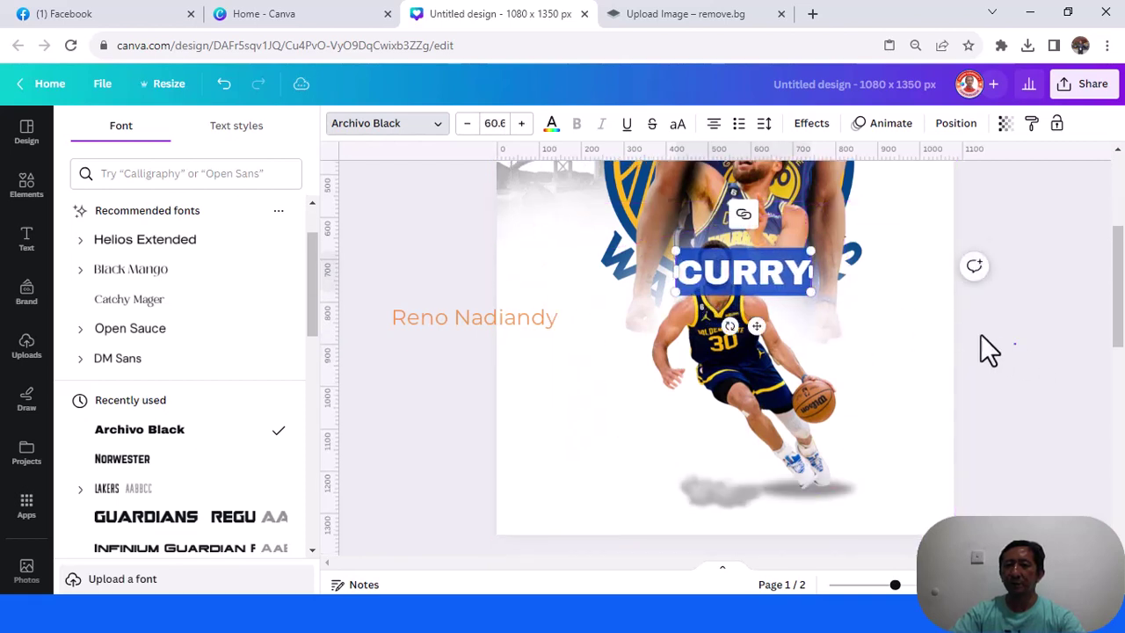
left_click(981, 334)
left_click(782, 290)
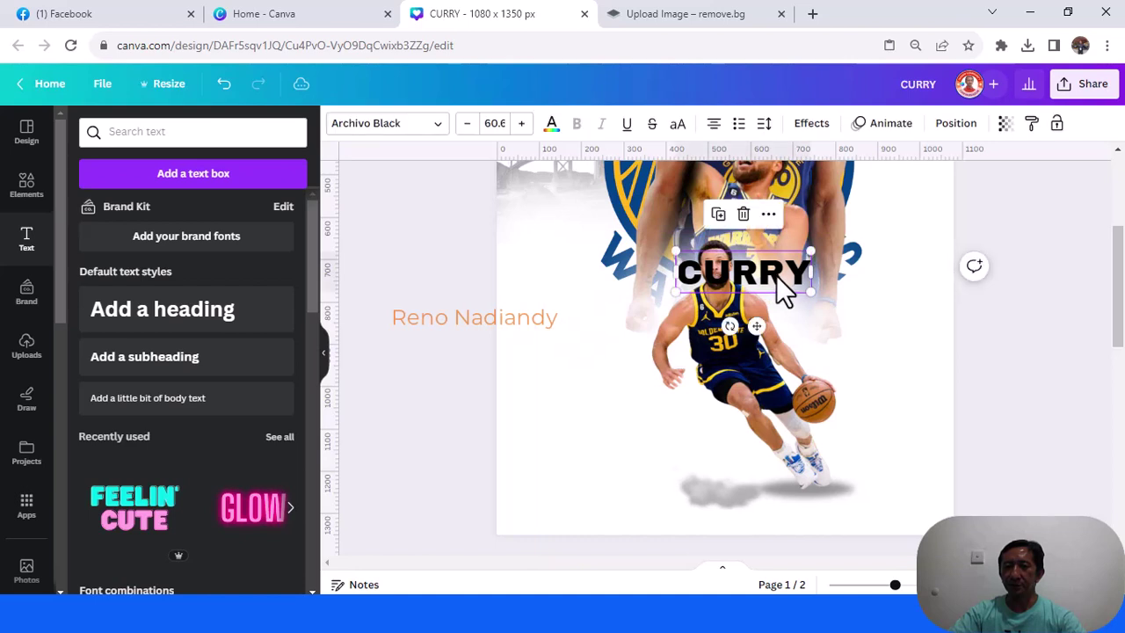
left_click_drag(776, 274, 912, 369)
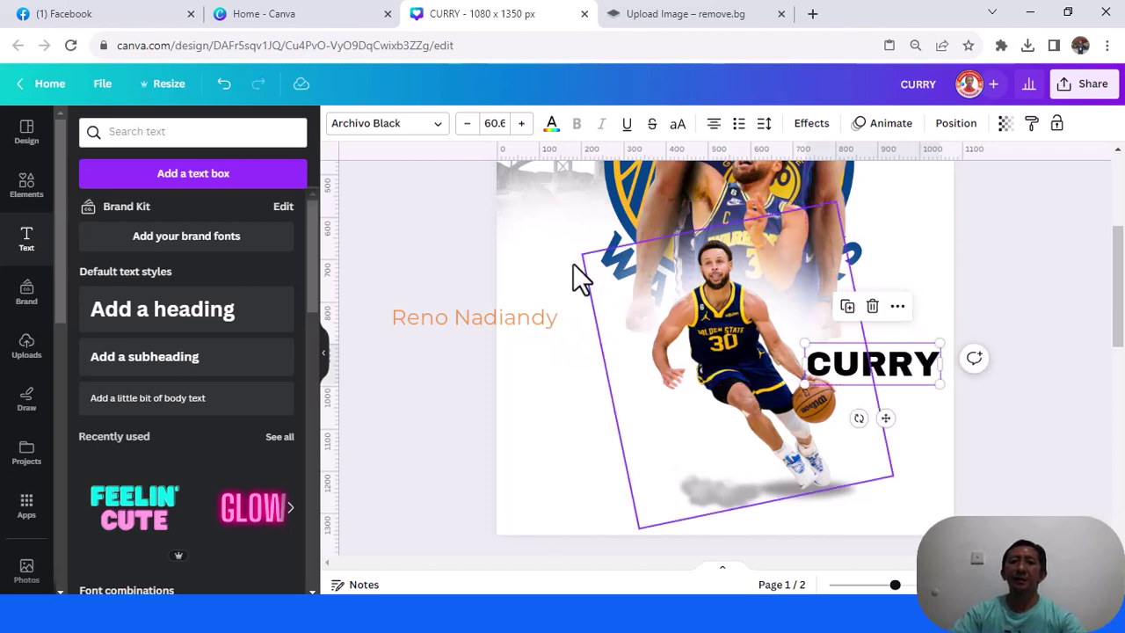
Step: Add a body text line reading STEPHEN, place it directly above the start of CURRY and color it Brand Kit orange
left_click(186, 397)
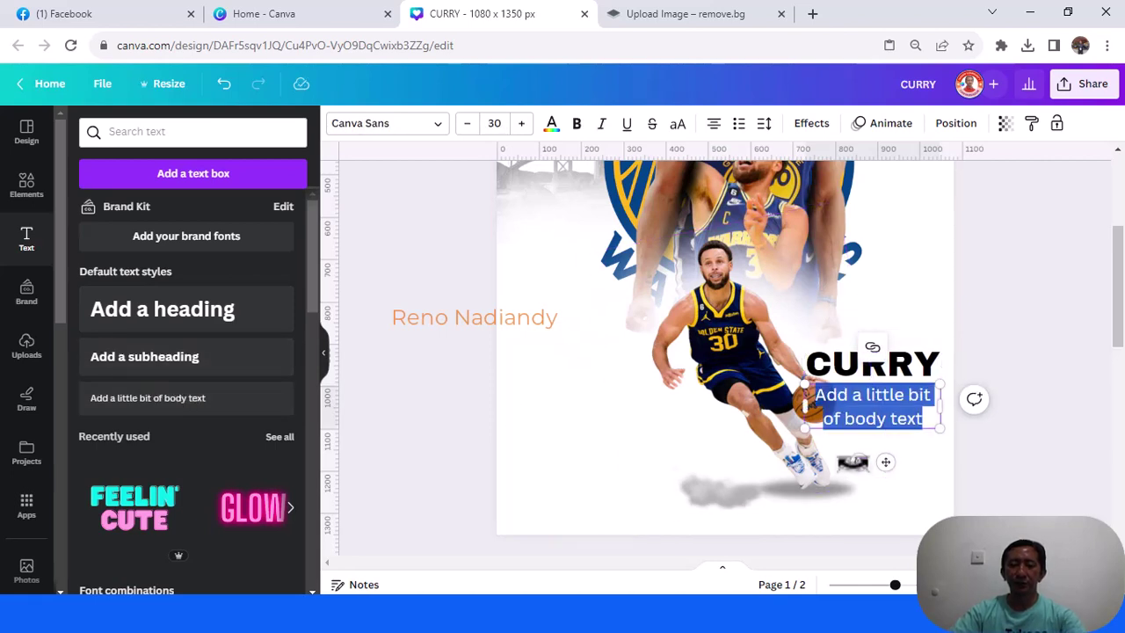
type("STEPHEN")
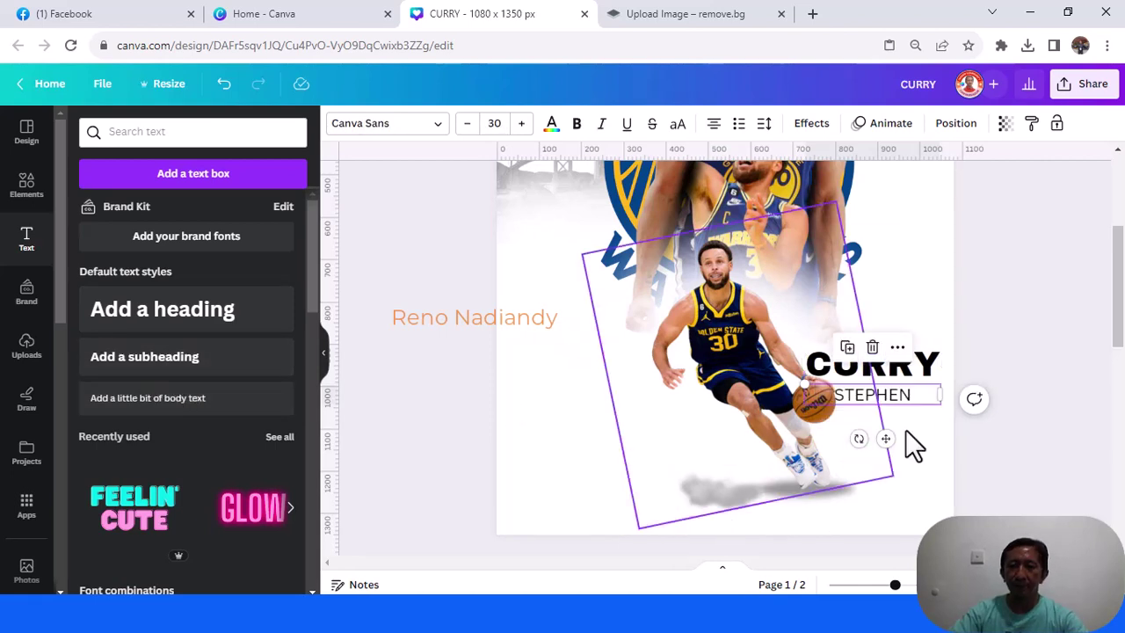
left_click_drag(897, 419, 859, 388)
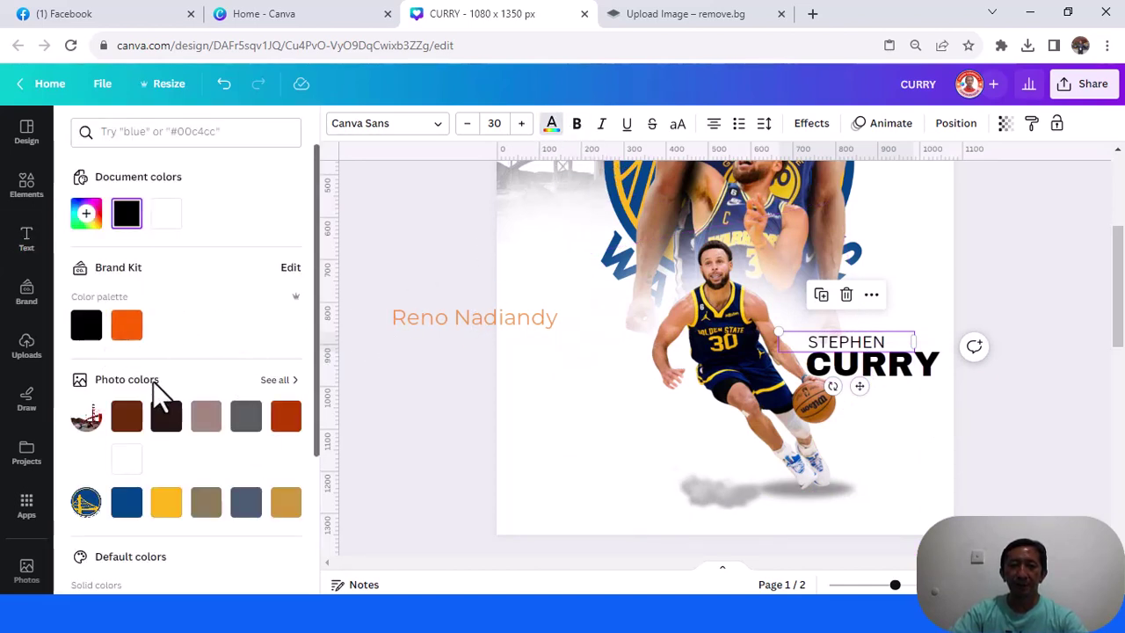
left_click(129, 332)
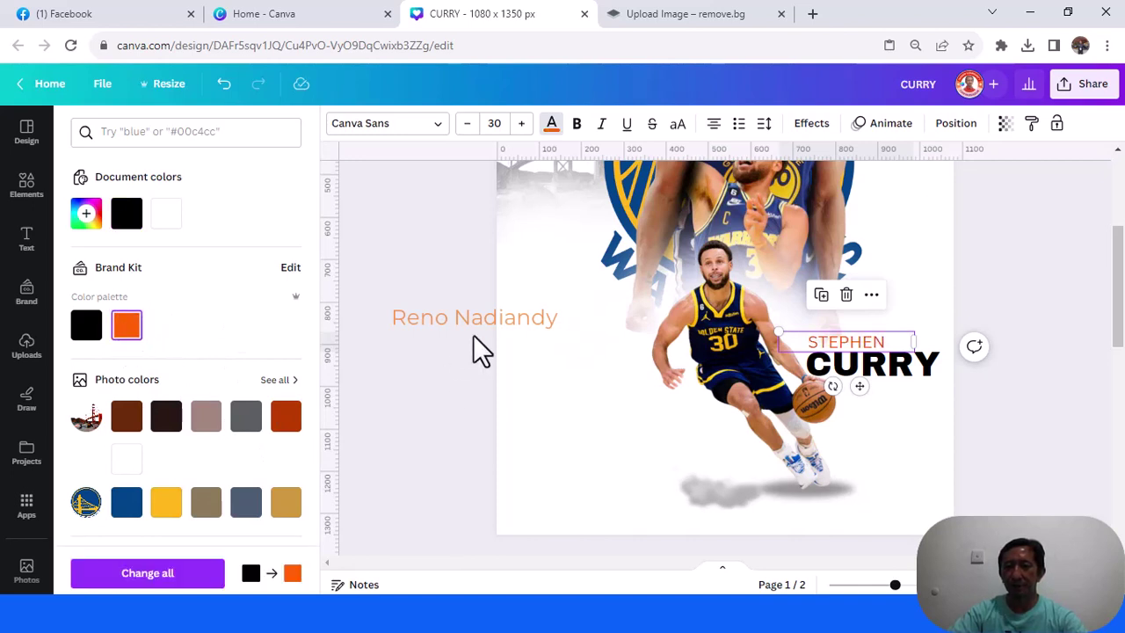
left_click(938, 468)
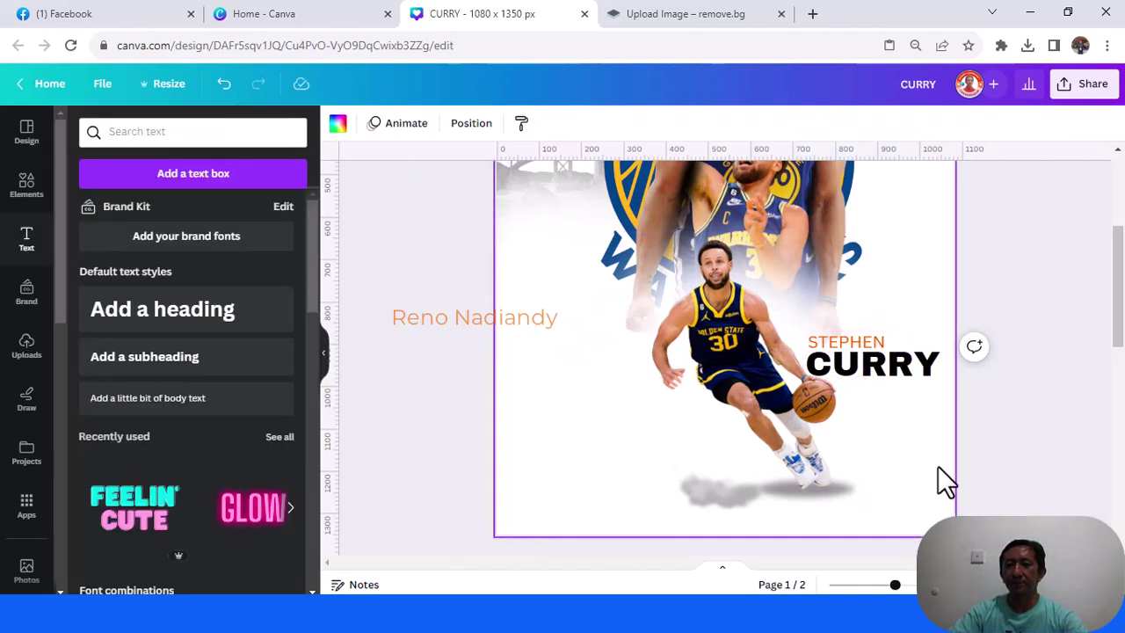
Step: Increase the blur of the small cloud shadow near the dribbling player's feet to 100
left_click_drag(895, 584, 864, 585)
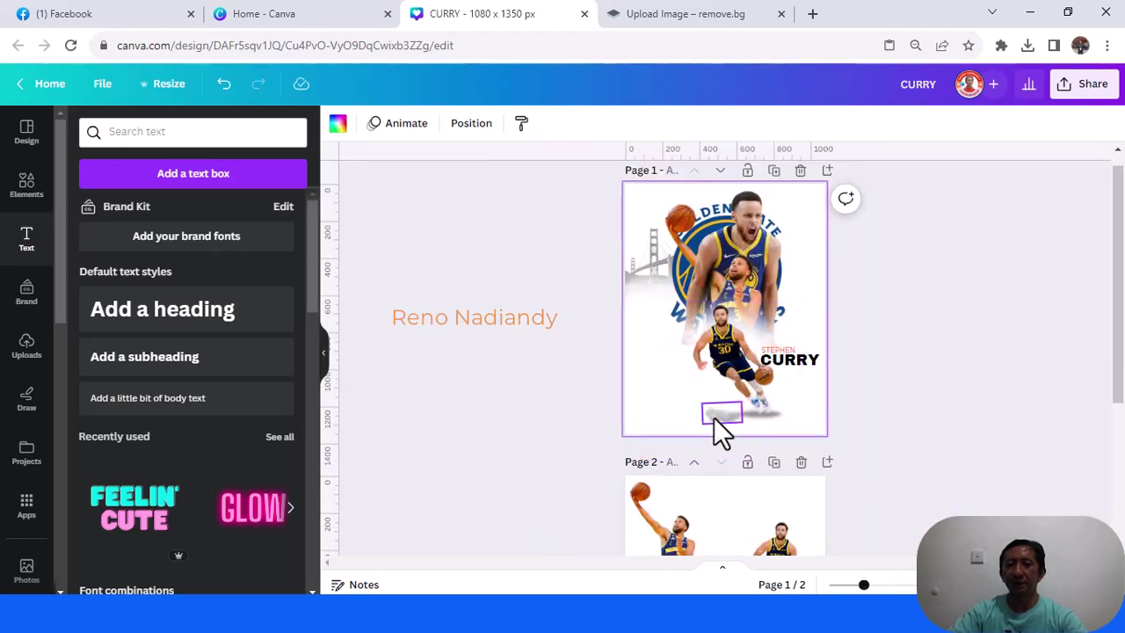
left_click(713, 415)
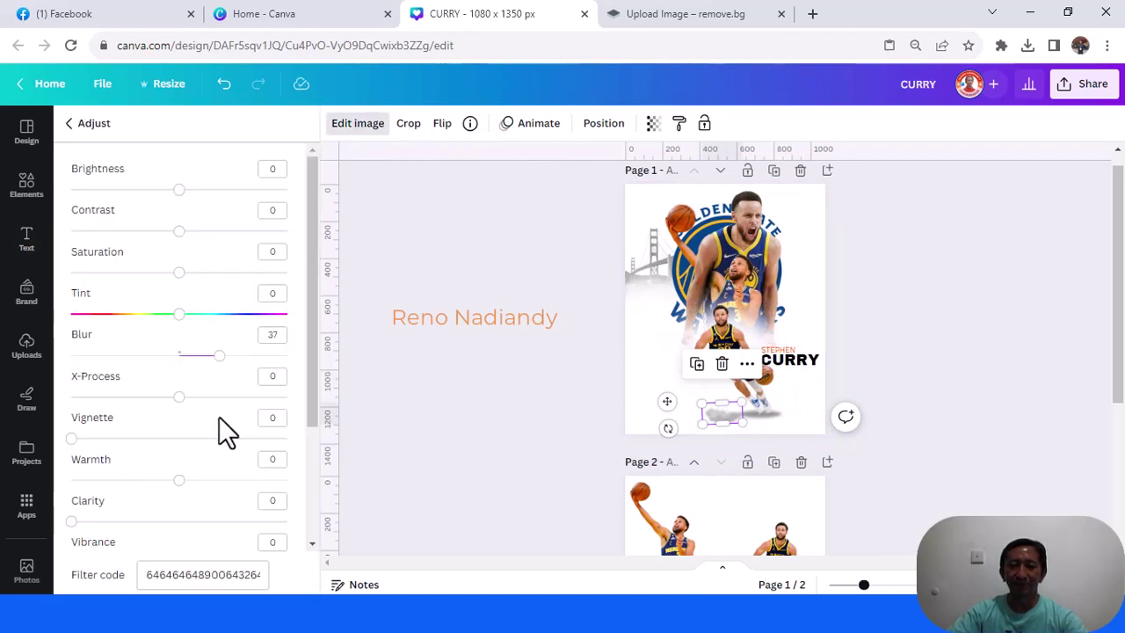
left_click_drag(223, 360, 327, 358)
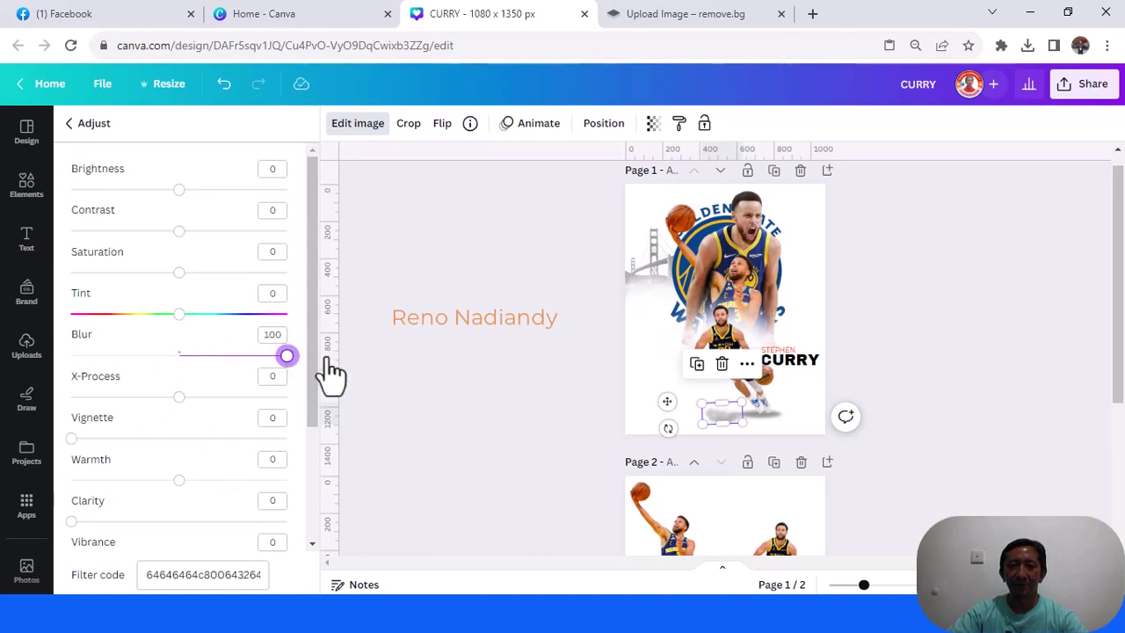
left_click(588, 400)
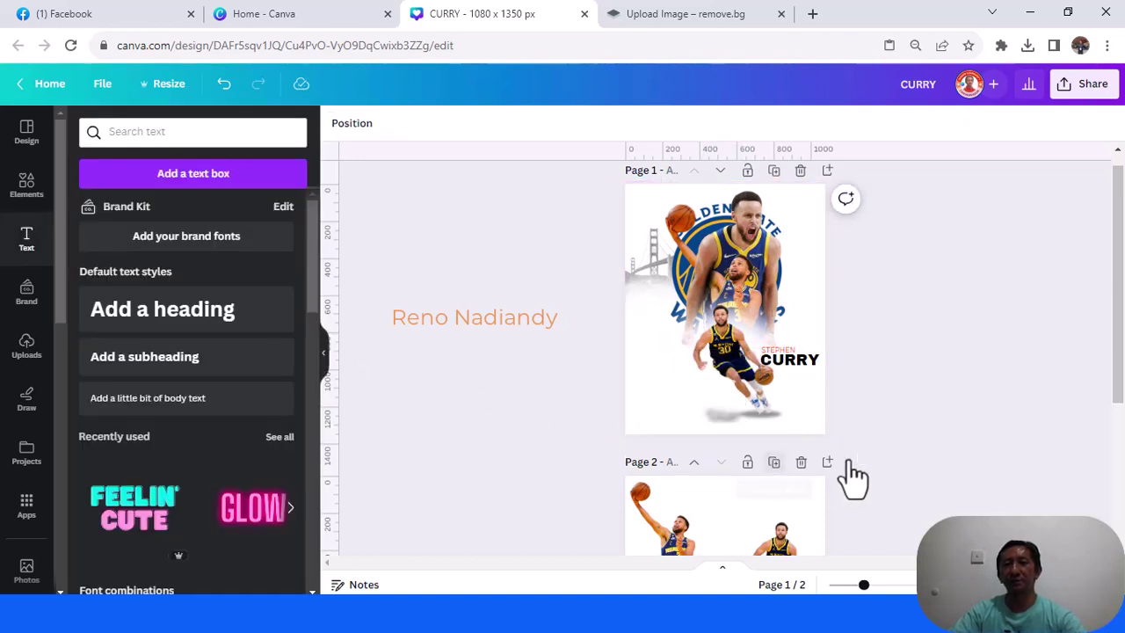
Step: Lower the opacity of the oval ground shadow under the dribbling player's shoes
left_click(778, 415)
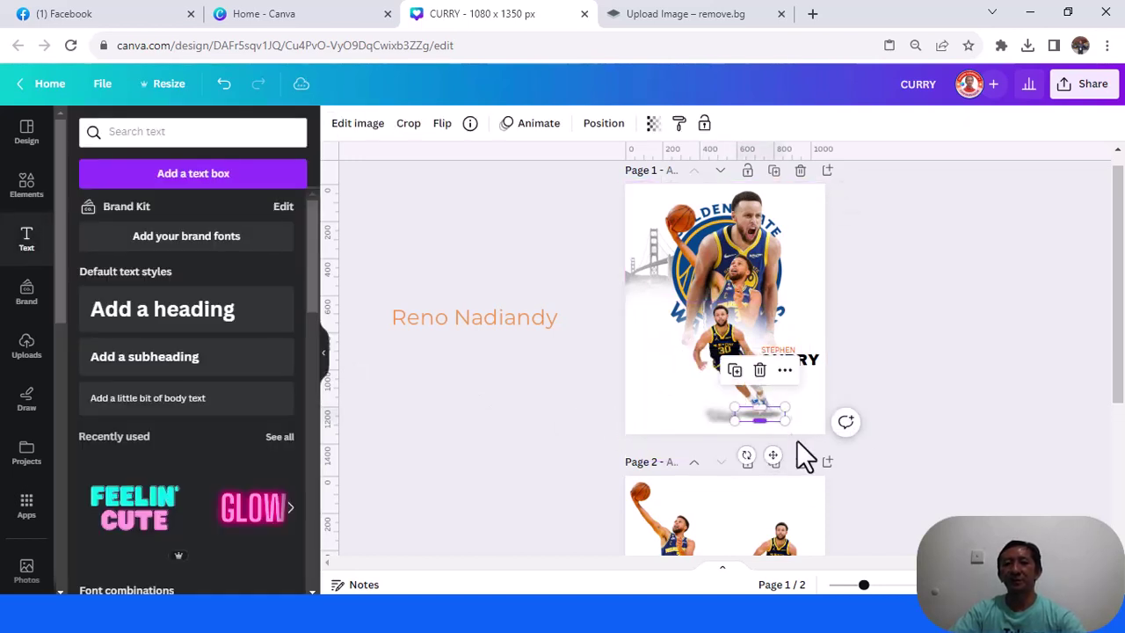
left_click(652, 123)
left_click_drag(627, 186, 586, 184)
left_click(928, 320)
left_click(928, 319)
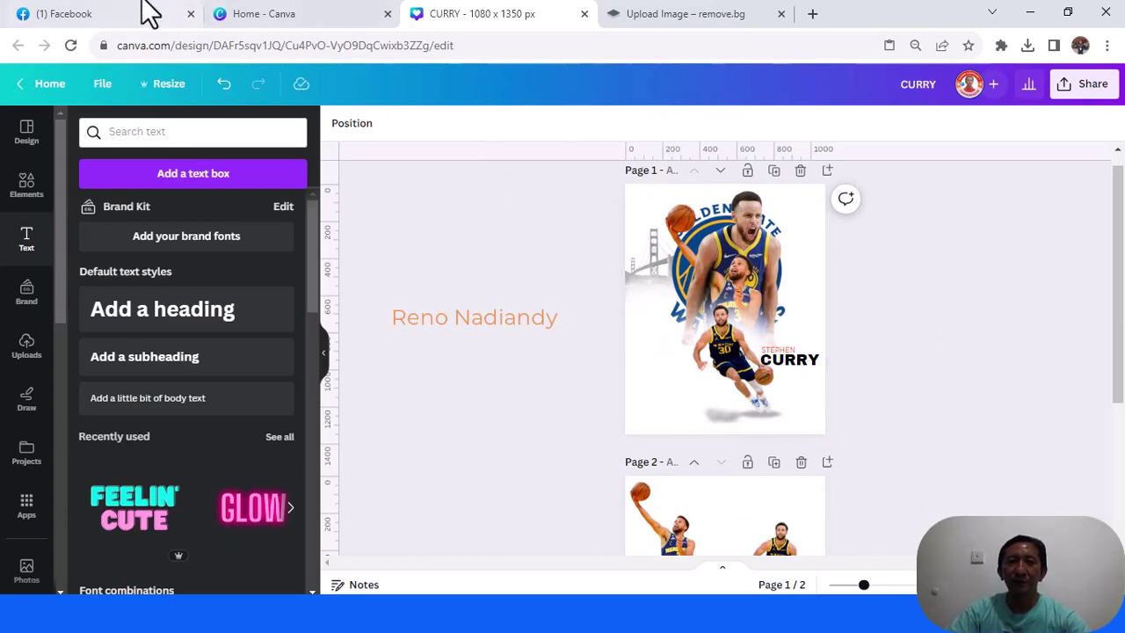
Step: Switch to Facebook, review and close the enlarged reference poster, and read the chat message asking for the tutorial
left_click(85, 11)
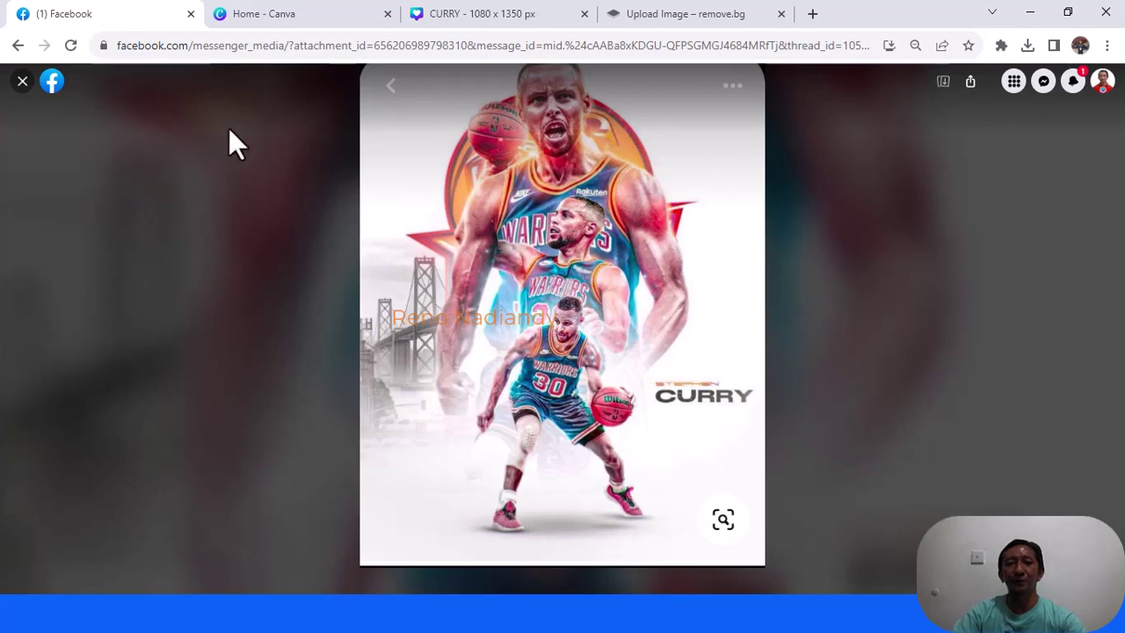
left_click(23, 81)
scroll(985, 447, "down", 3)
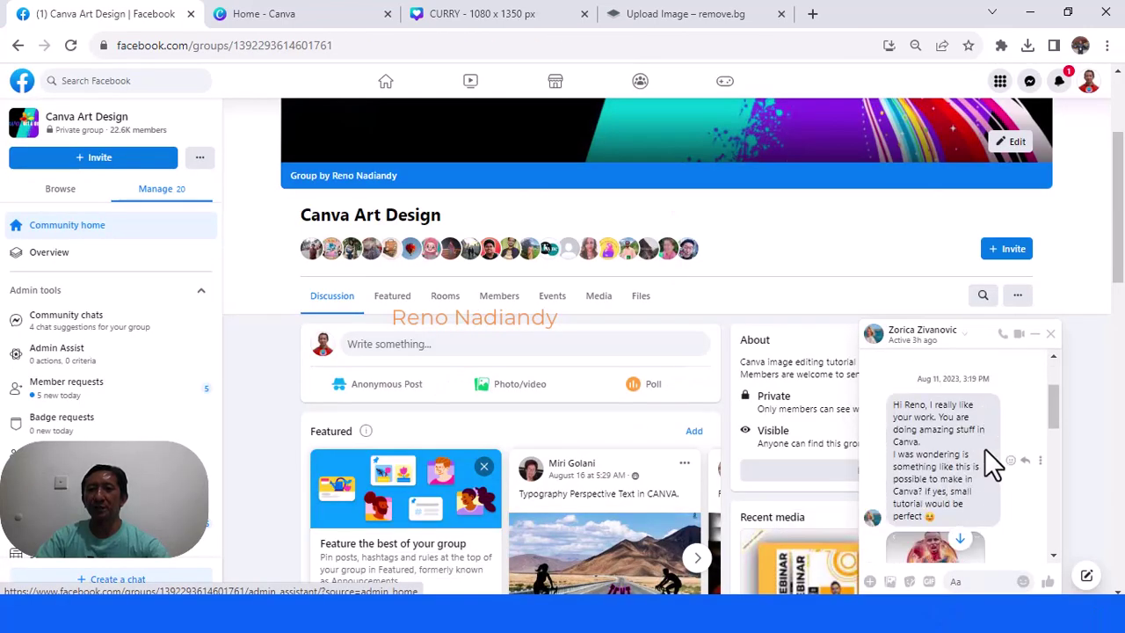
scroll(984, 448, "up", 3)
scroll(984, 449, "down", 2)
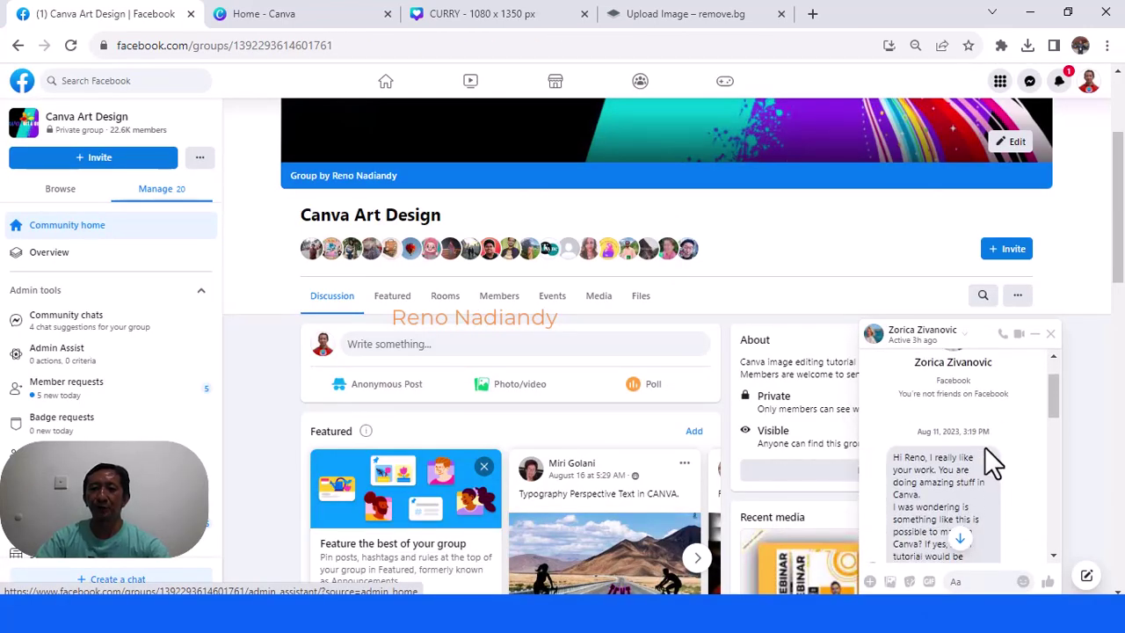